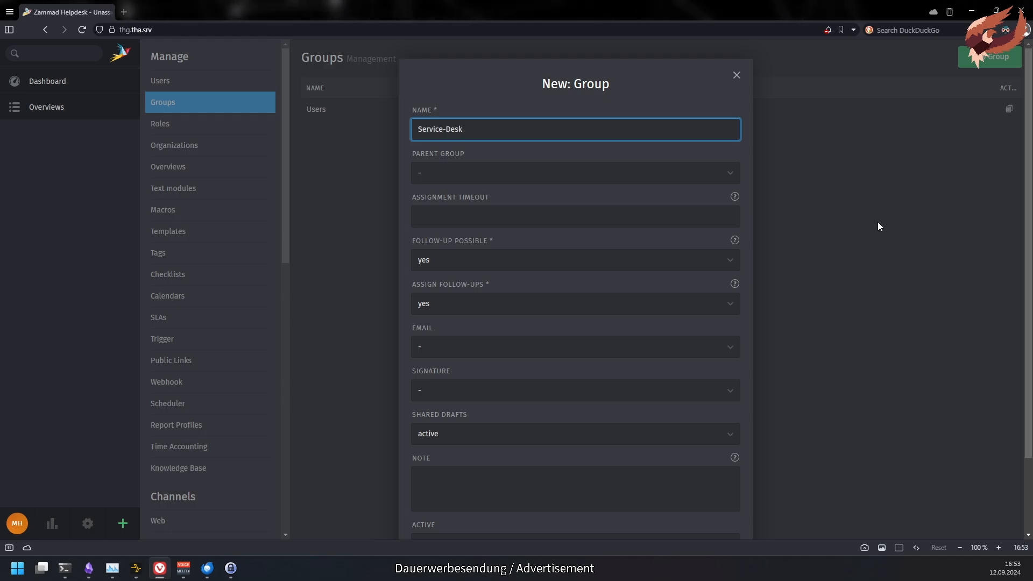
- Give Service-Desk a 30-minute assignment timeout, no reopening after 7 days, and follow-up assignment kept on
mouse_move(736, 198)
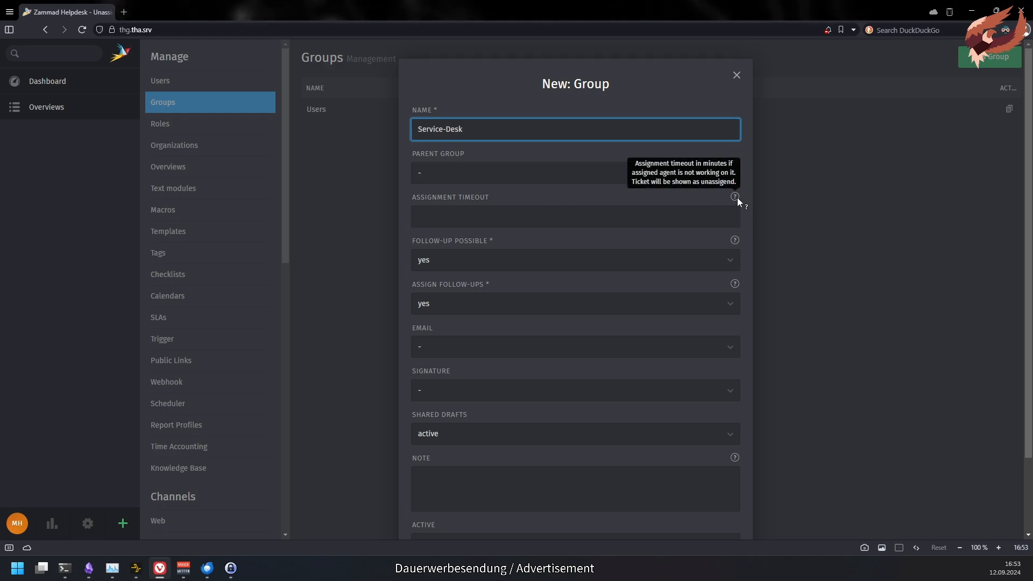
left_click(664, 212)
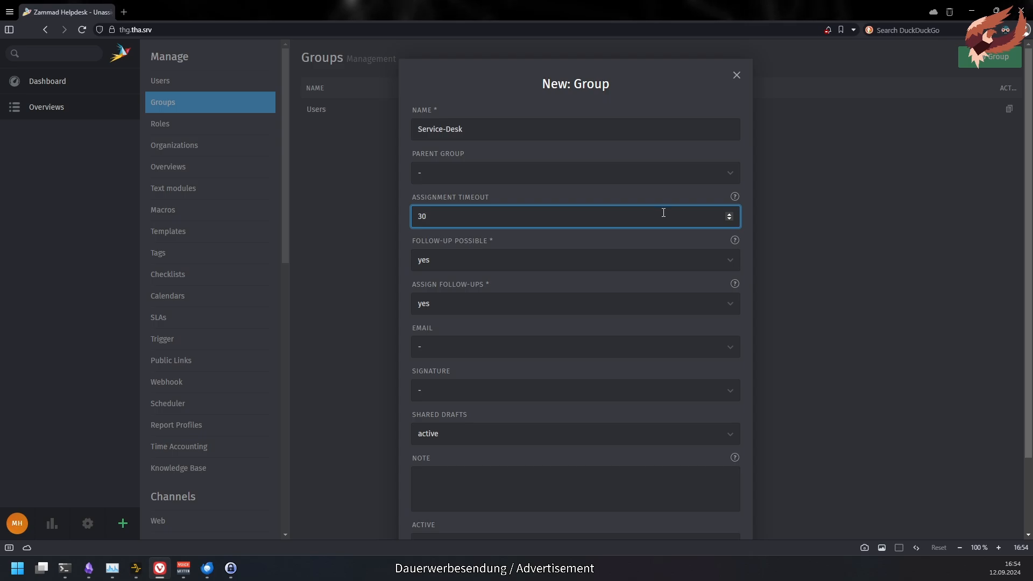
type("30")
left_click(620, 262)
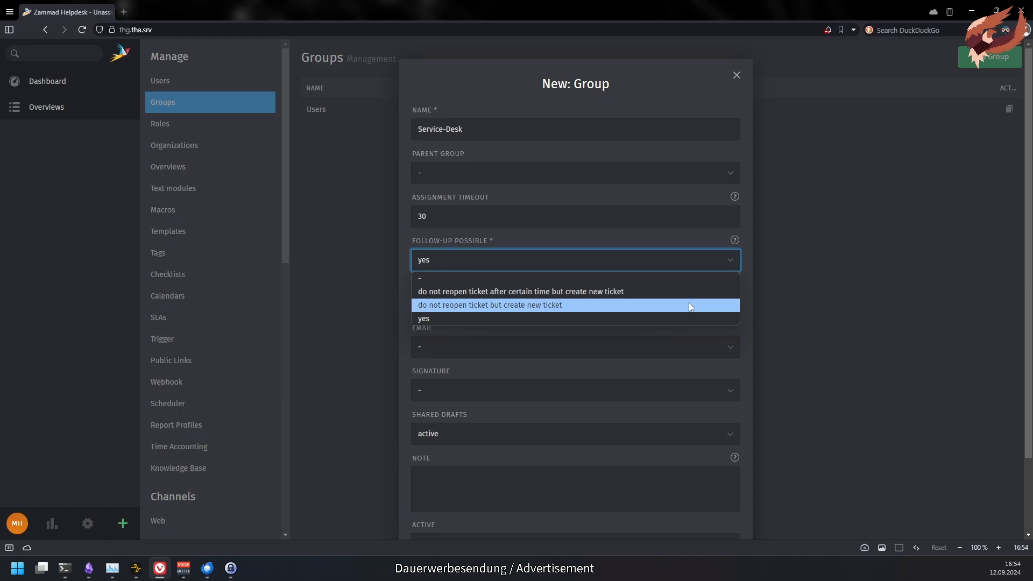
left_click(630, 292)
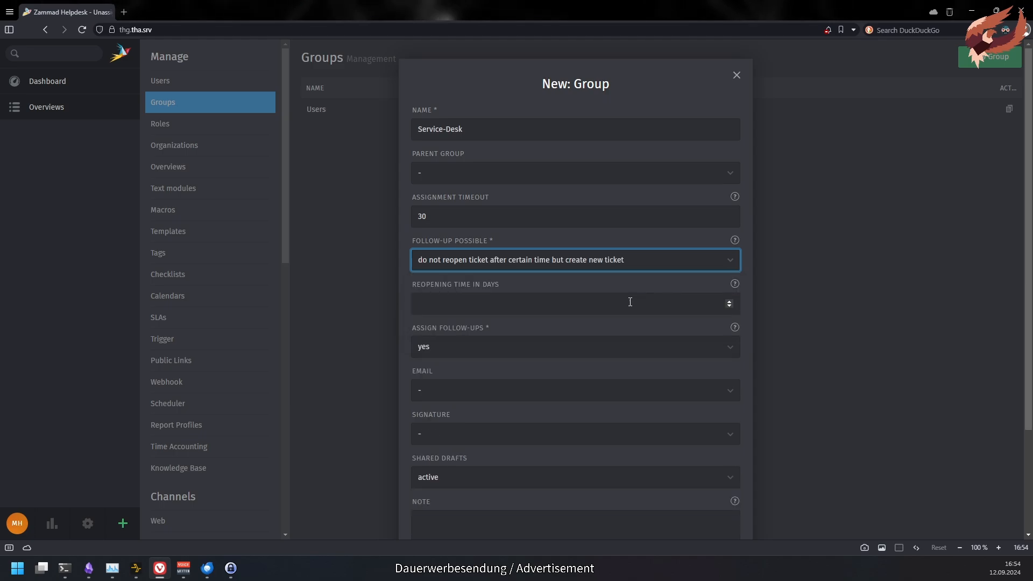
left_click(573, 308)
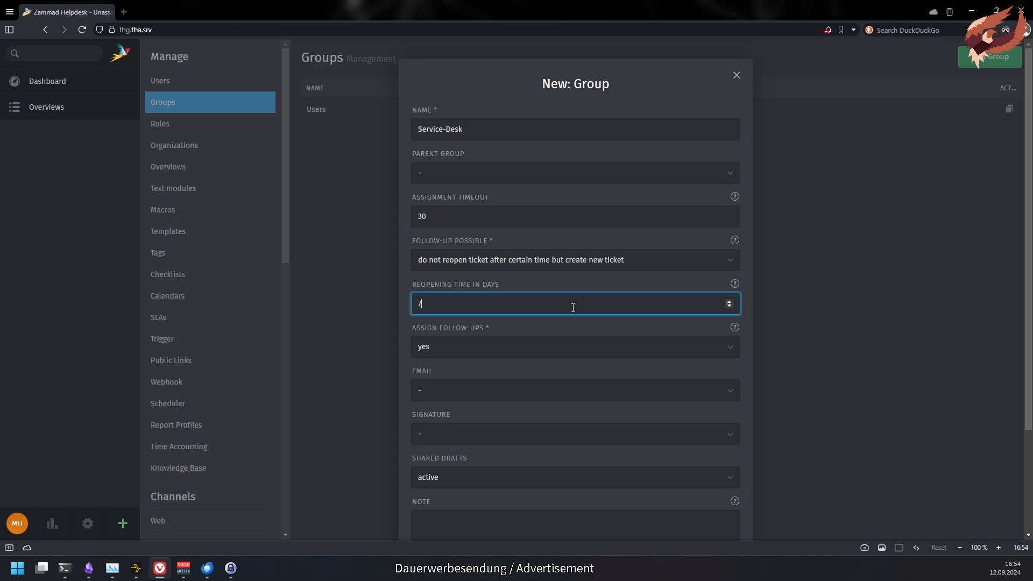
left_click(592, 344)
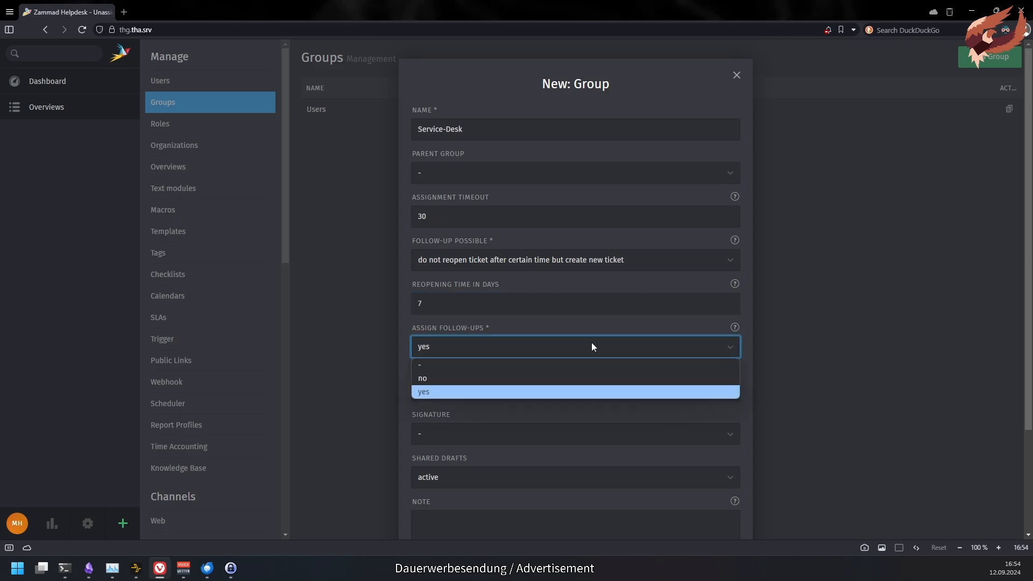
left_click(677, 346)
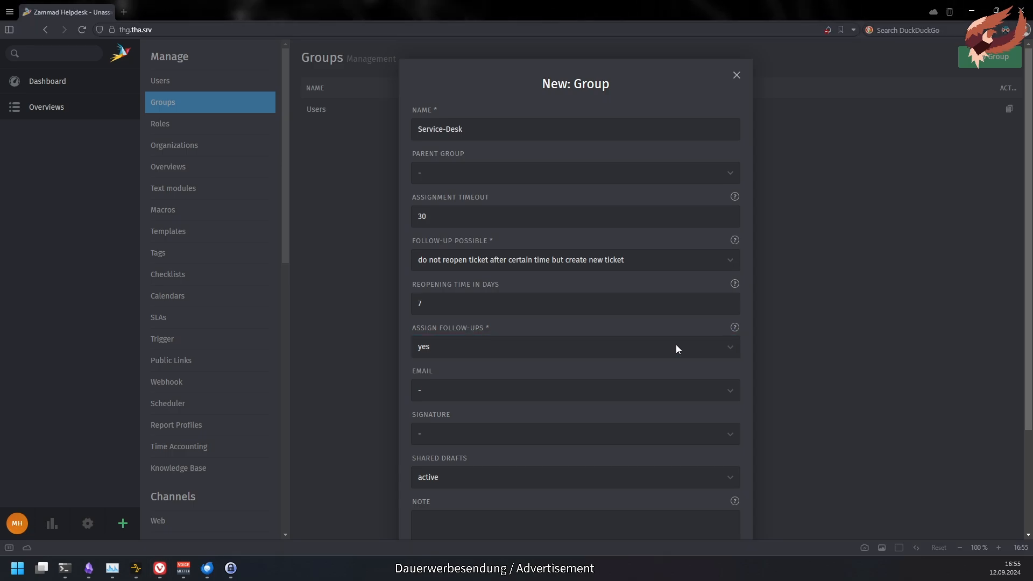
- Set the group's email to THG Sample A with the default signature
scroll(676, 345, "down", 3)
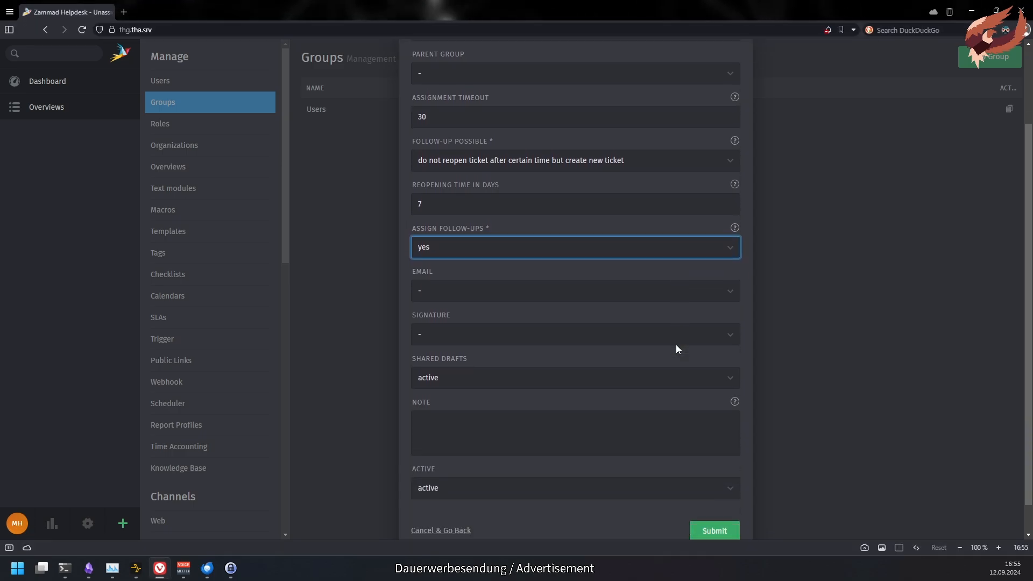
scroll(676, 344, "down", 1)
left_click(722, 259)
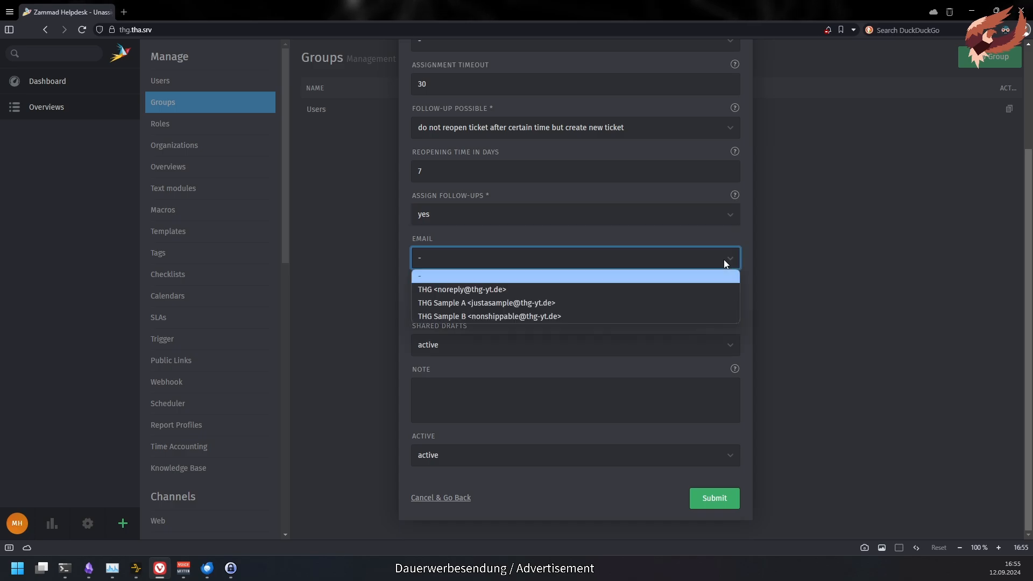
left_click(724, 304)
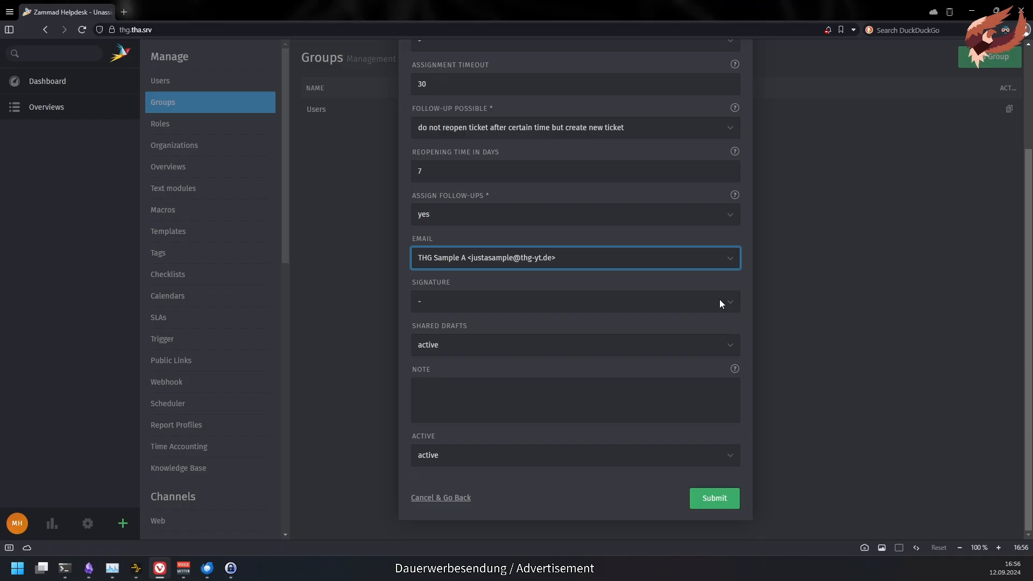
left_click(720, 300)
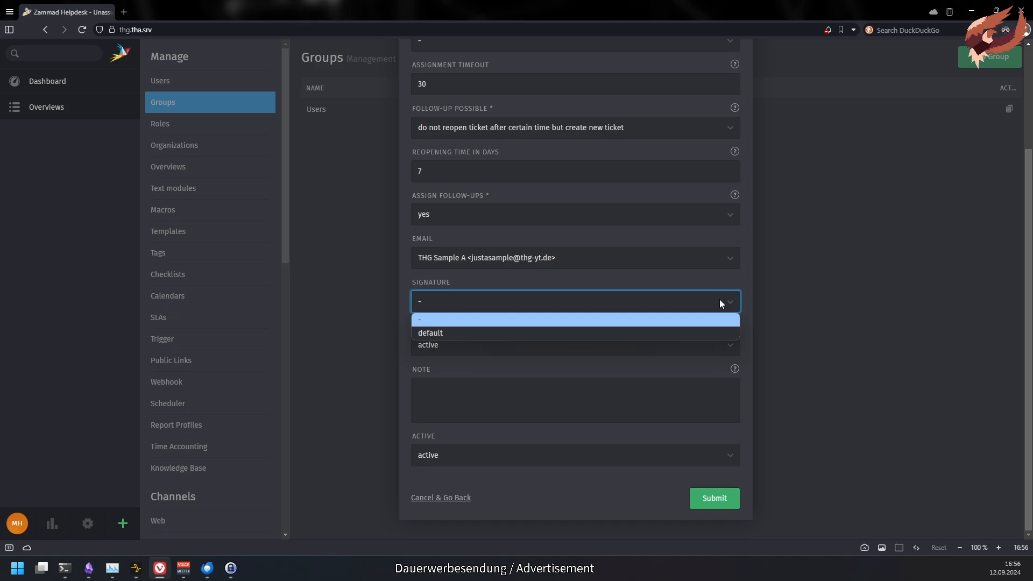
left_click(728, 332)
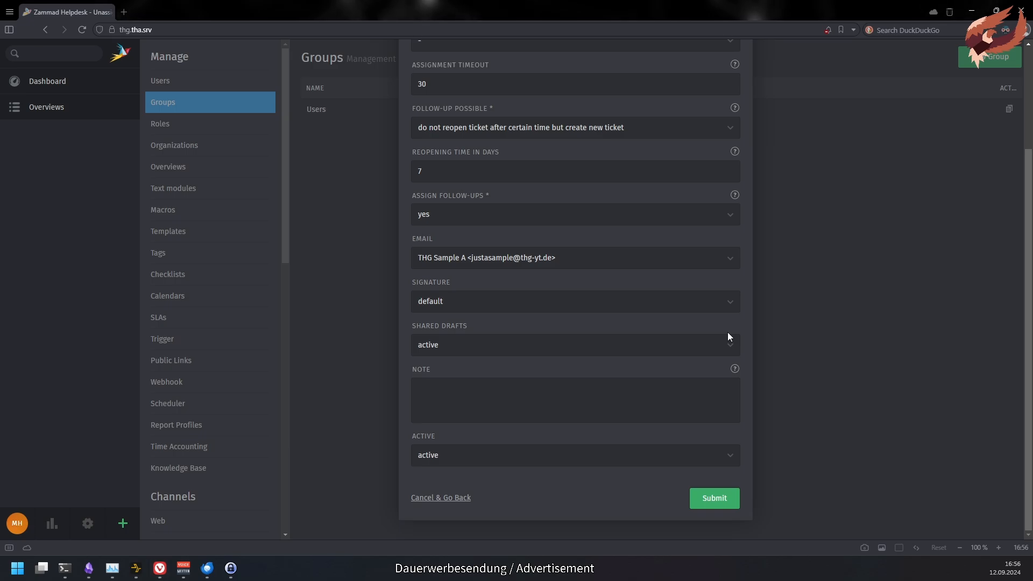
- Keep shared drafts active, add the note 'My amazing s', and save the Service-Desk group
key("alt+Tab")
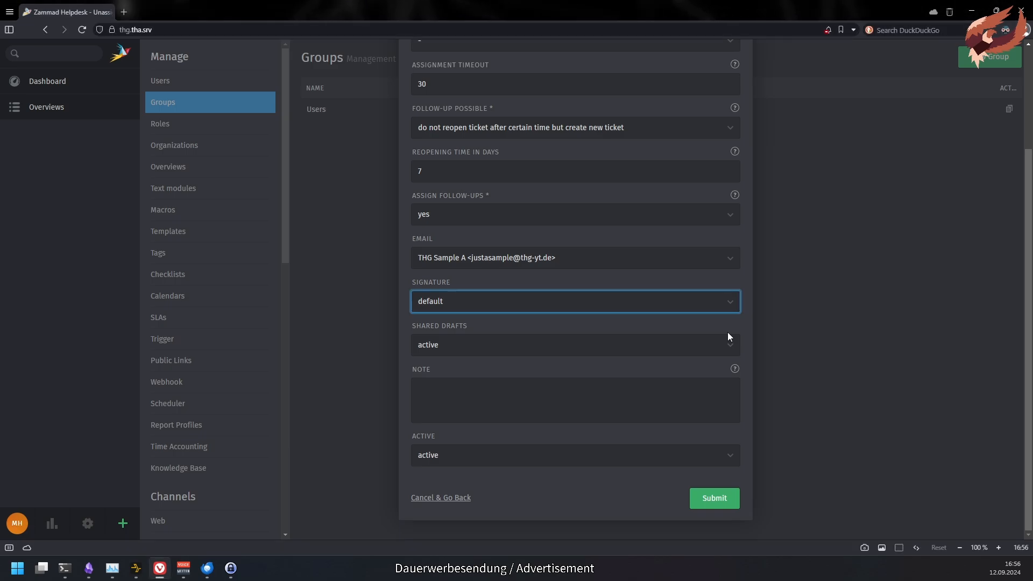
left_click(721, 340)
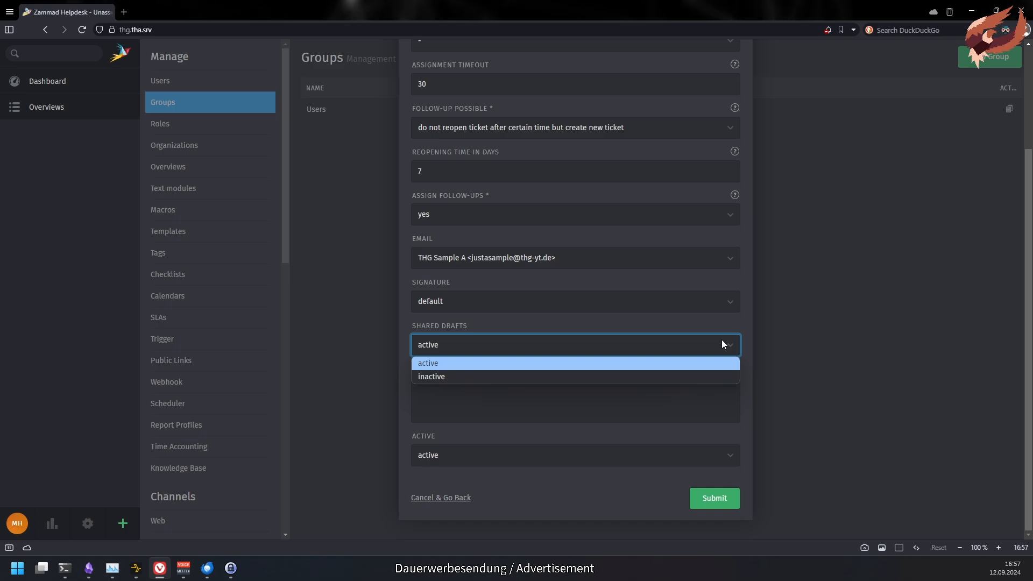
left_click(675, 347)
left_click(597, 407)
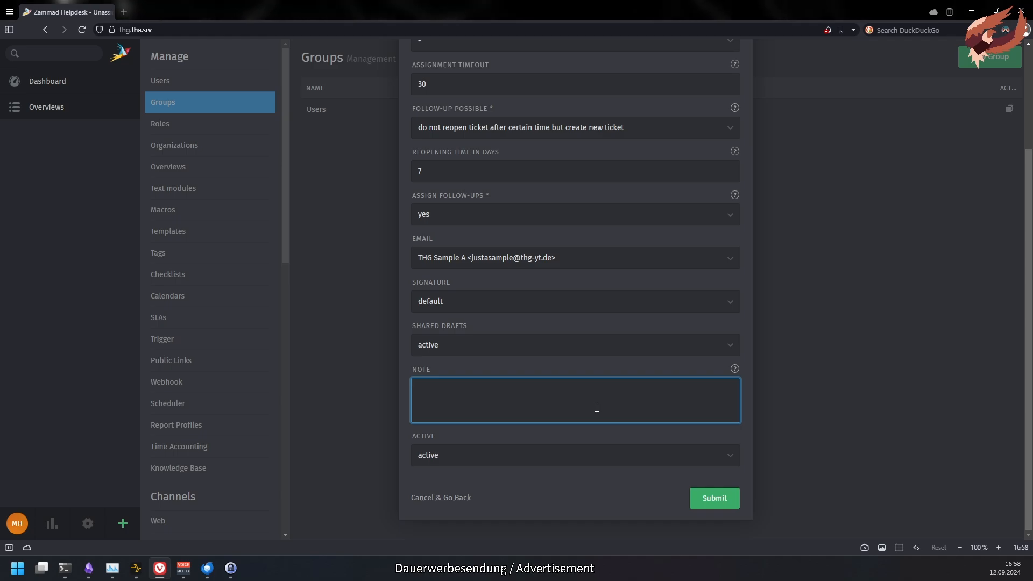
type("My amazing secret notes >:)")
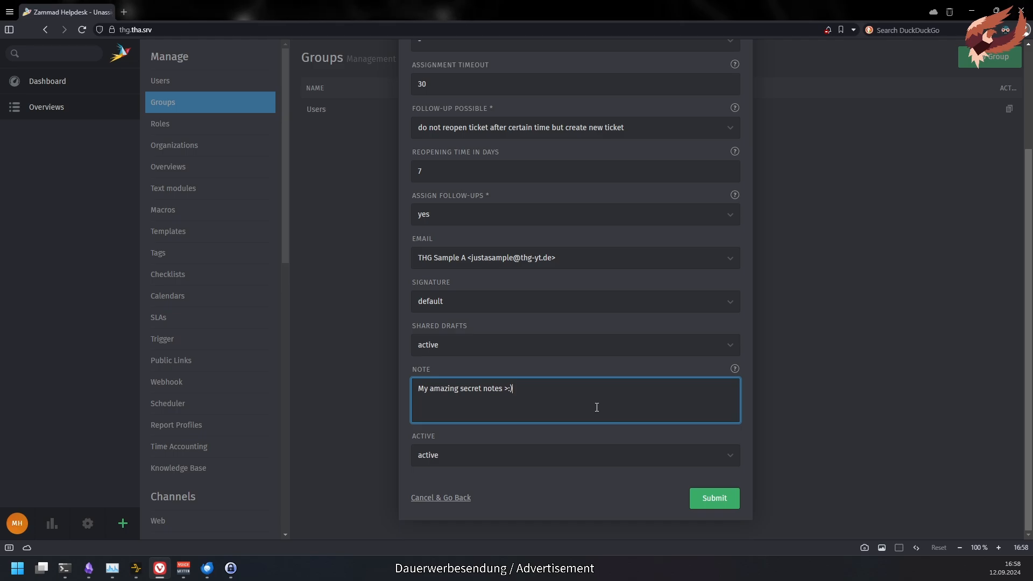
key("Tab")
left_click(710, 498)
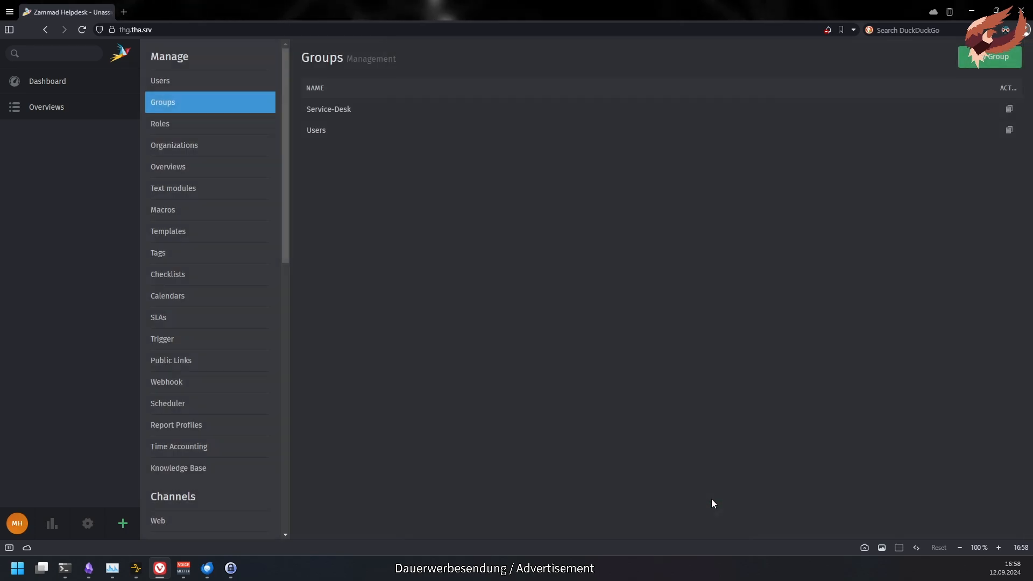
- Set the Users group to inactive and save it
left_click(525, 132)
scroll(549, 353, "down", 3)
left_click(597, 456)
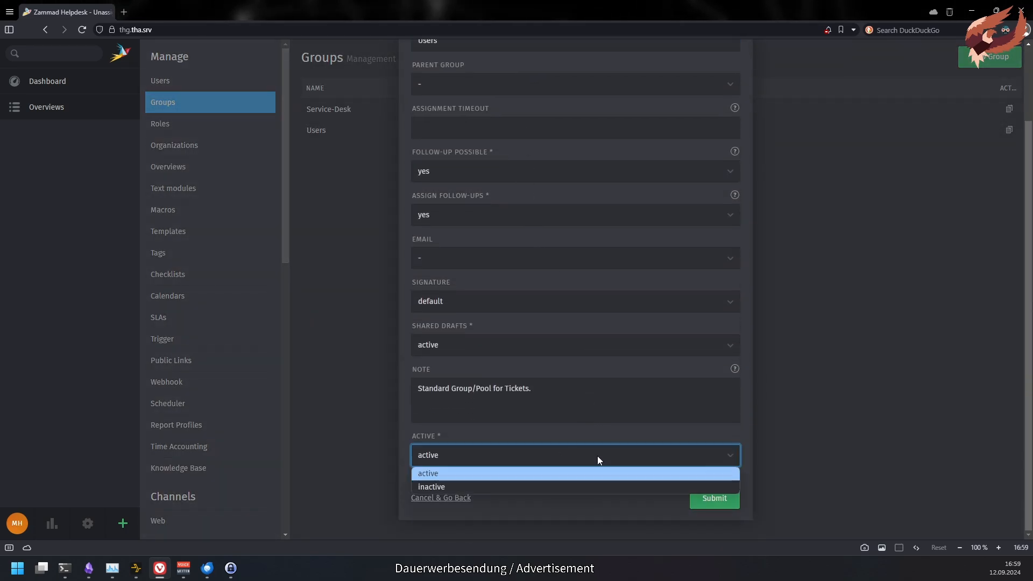
left_click(607, 485)
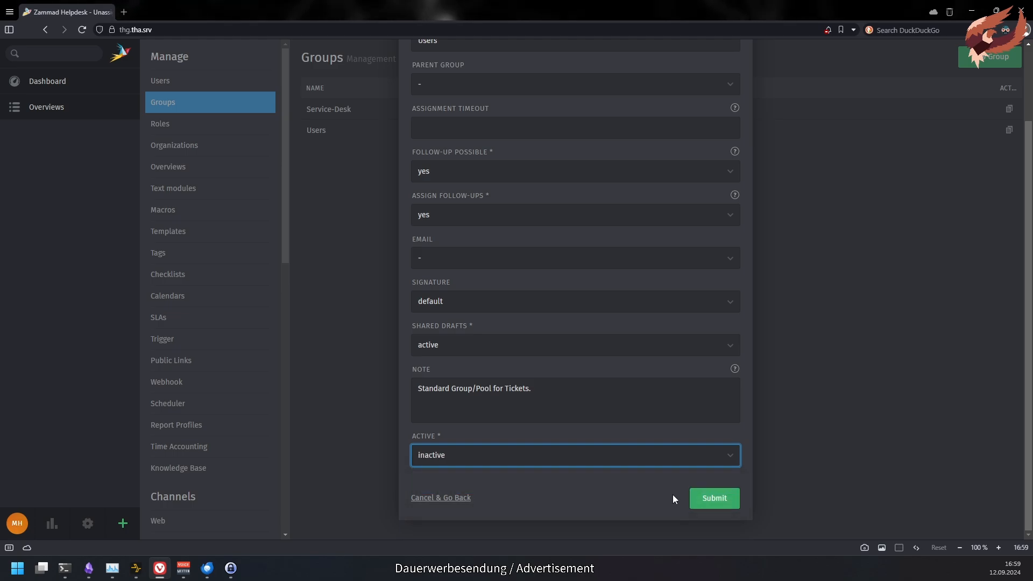
left_click(712, 498)
- Create a '1st Level' group under Service-Desk with THG Sample A email and the default signature
left_click(86, 107)
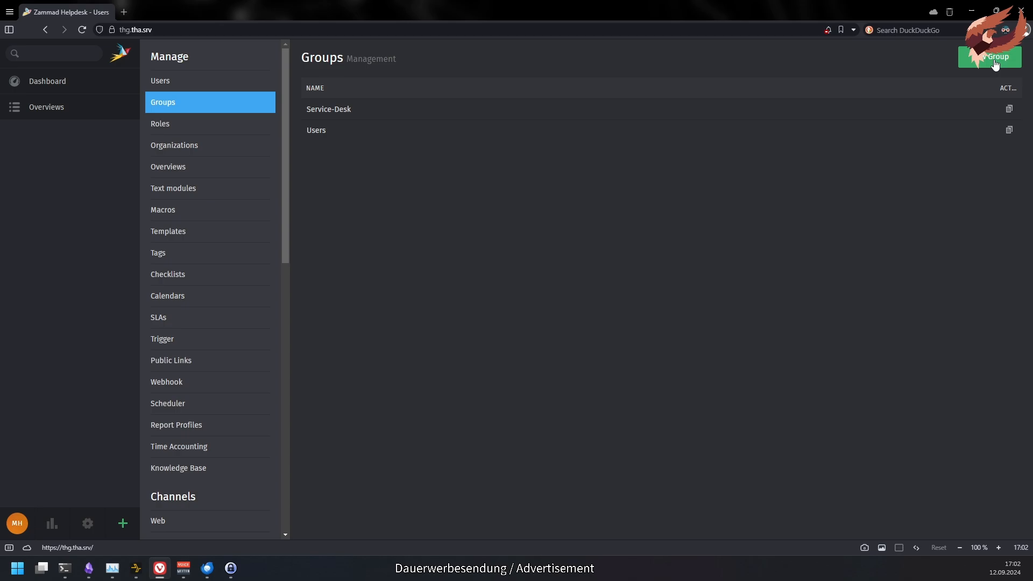
left_click(996, 60)
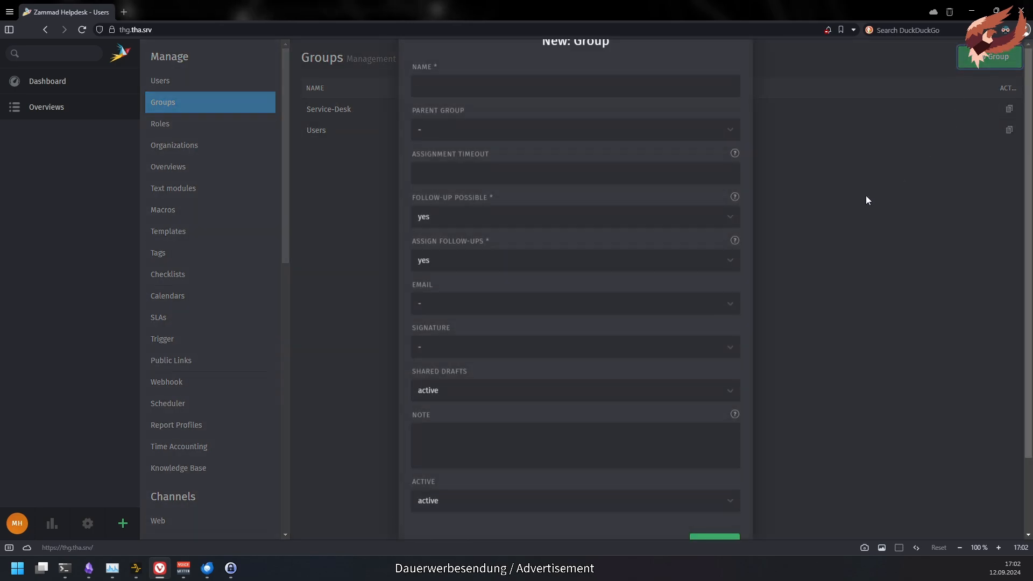
type("1st Level")
left_click(480, 174)
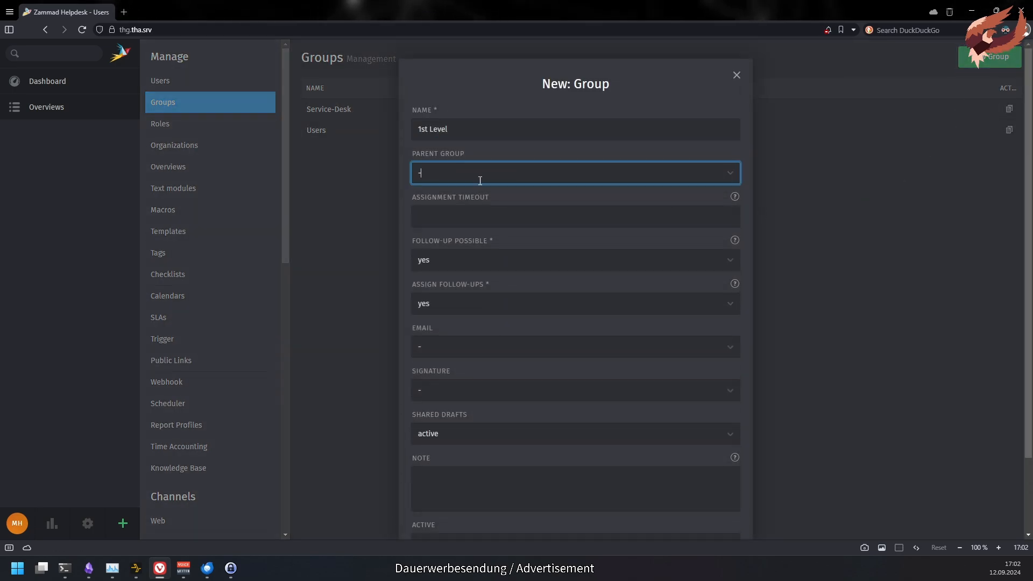
left_click(476, 218)
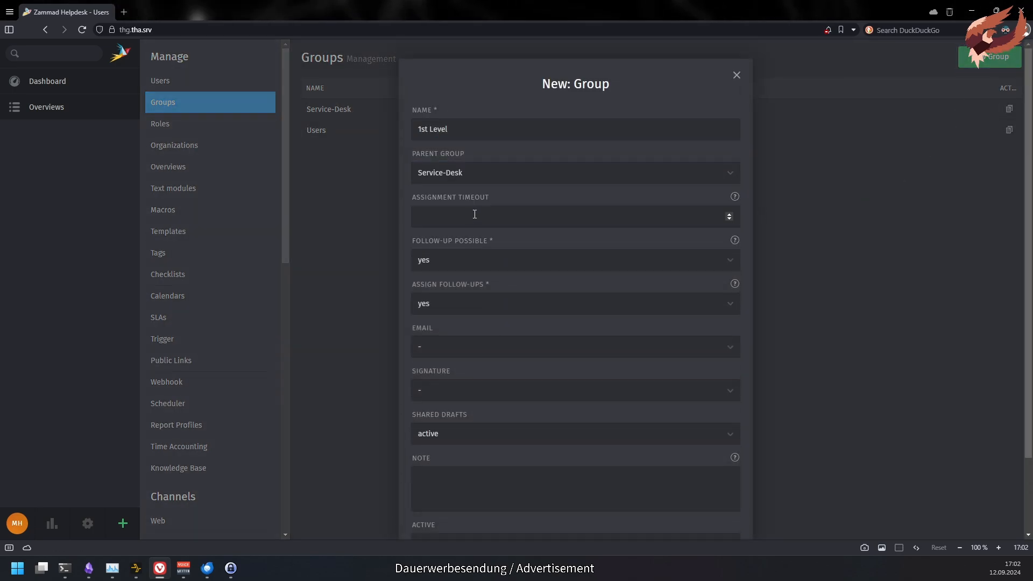
left_click(464, 358)
left_click(458, 373)
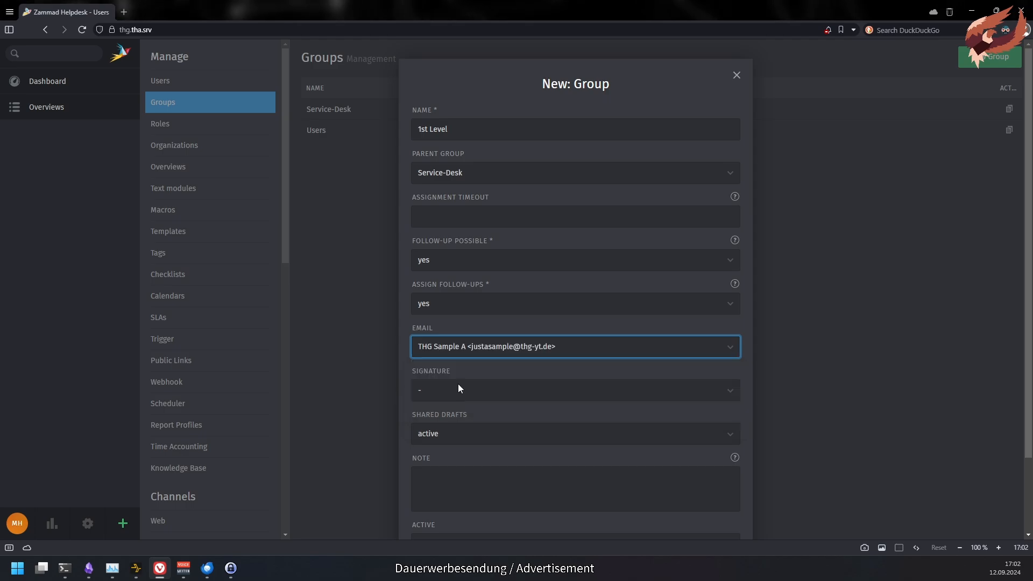
left_click(458, 388)
left_click(464, 420)
scroll(473, 438, "down", 2)
left_click(713, 497)
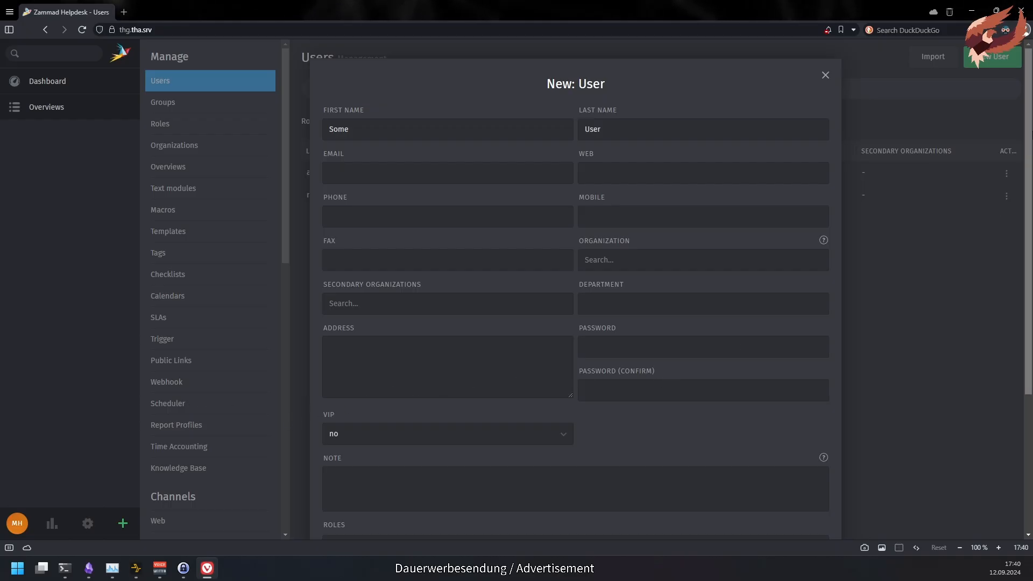
- Adjust the new user's role checkboxes and create the user
scroll(649, 380, "down", 4)
left_click(345, 401)
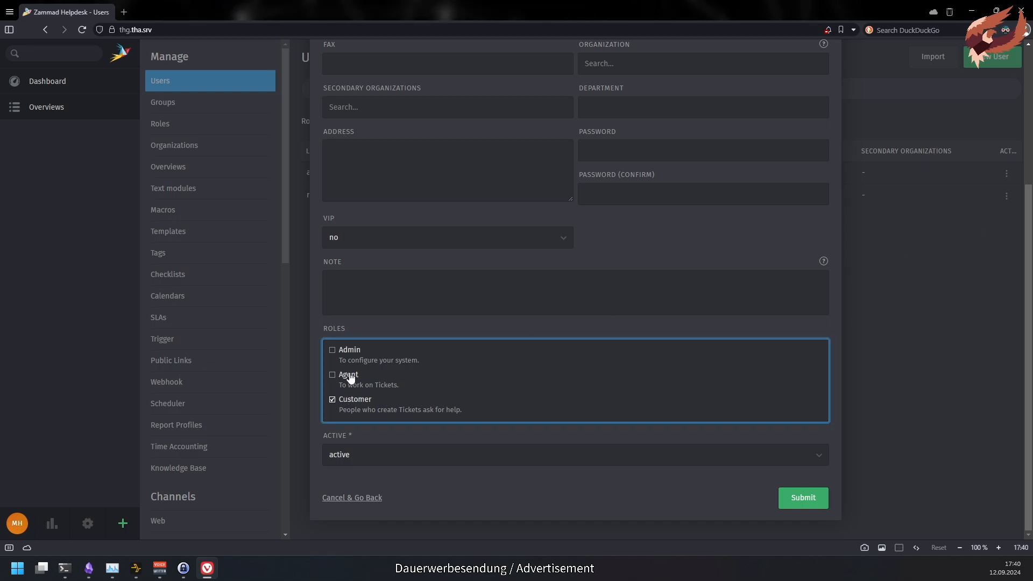
left_click(348, 377)
left_click(347, 401)
left_click(346, 379)
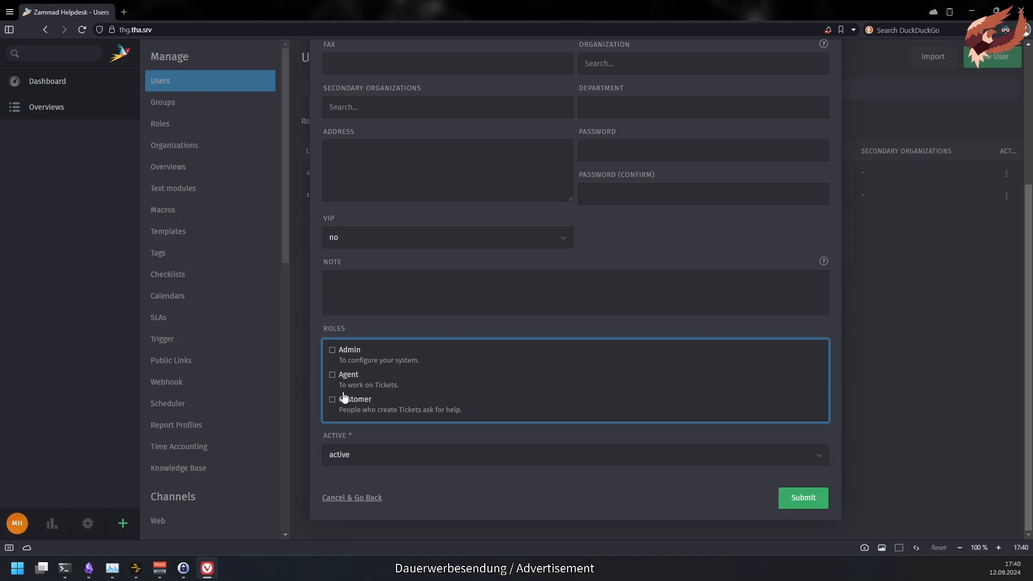
left_click(818, 502)
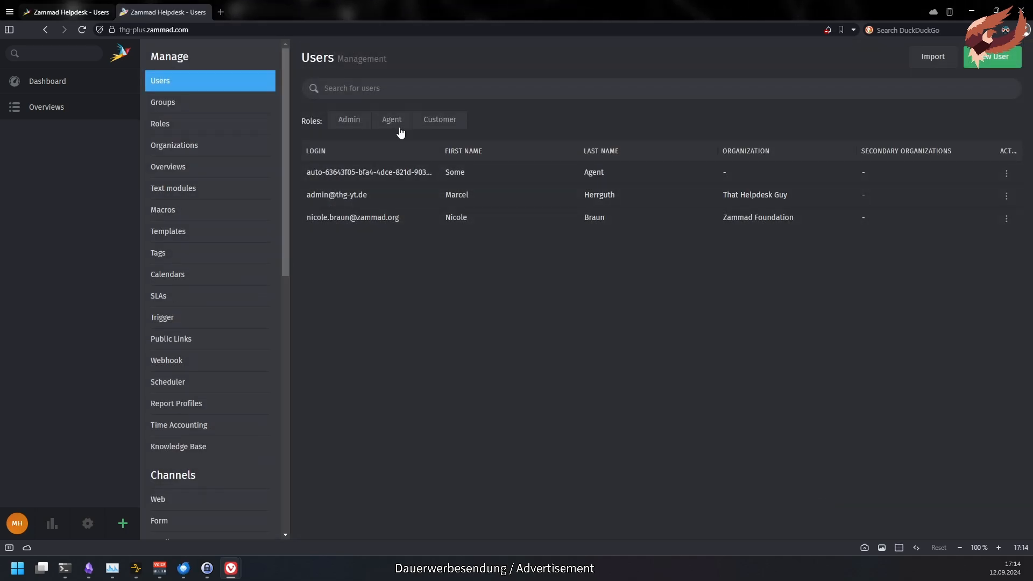
- Filter users to agents, then review the subscription plan and active agent seat details
left_click(399, 128)
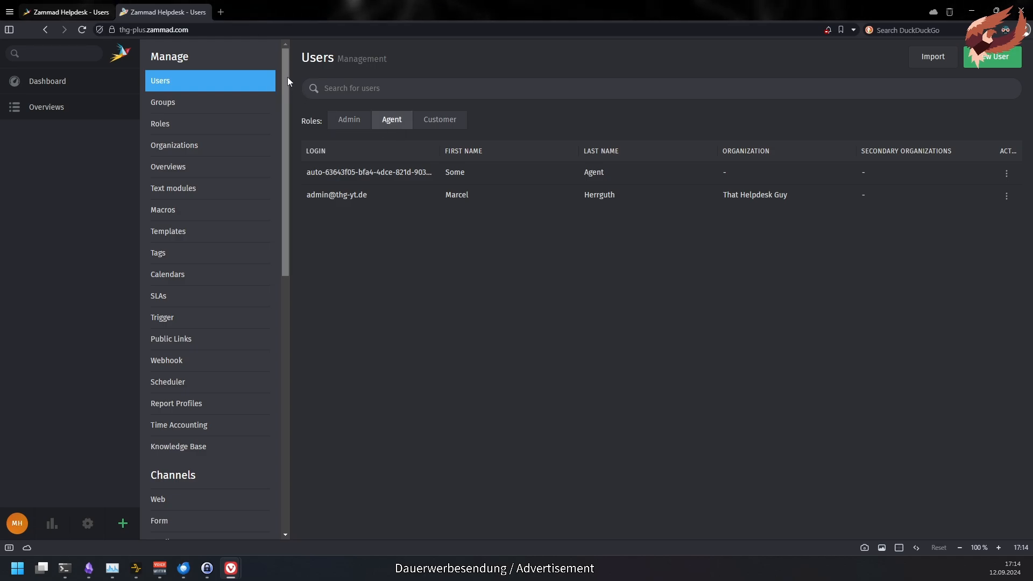
left_click_drag(287, 76, 304, 339)
left_click(265, 325)
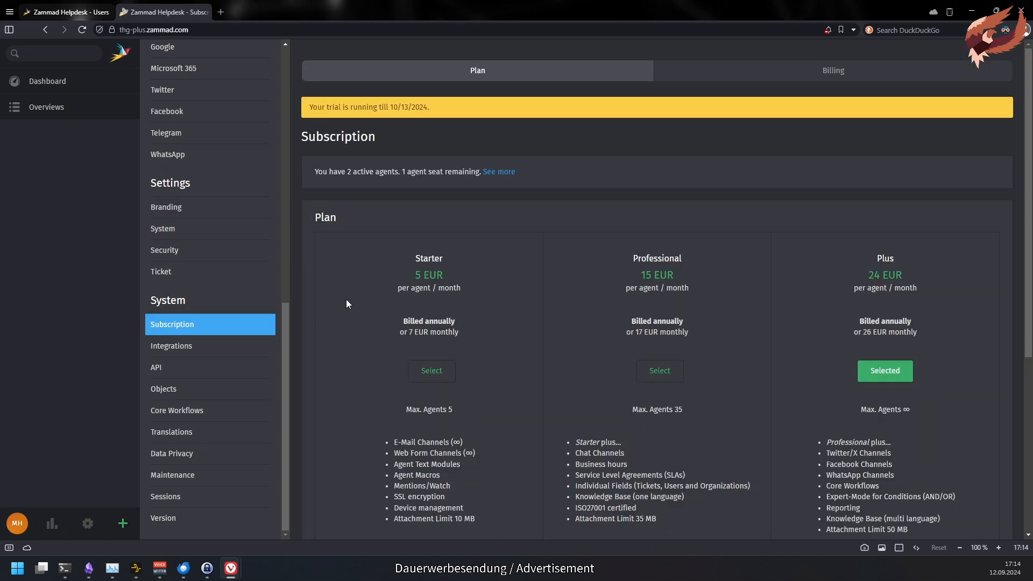
left_click(499, 171)
left_click_drag(317, 171, 463, 172)
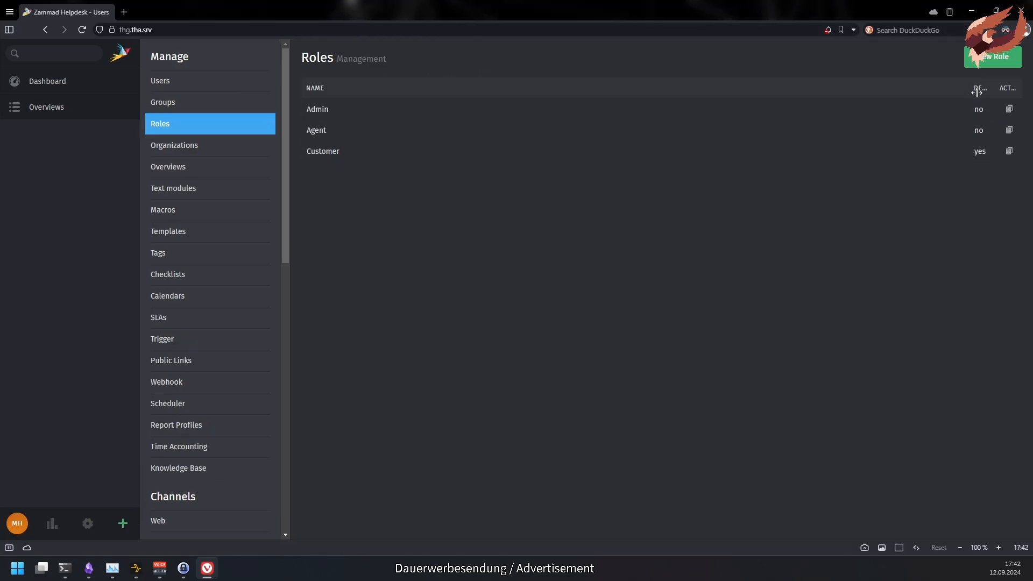
- Start a new role with full permission on the Security group, then begin a new ticket
left_click(1001, 69)
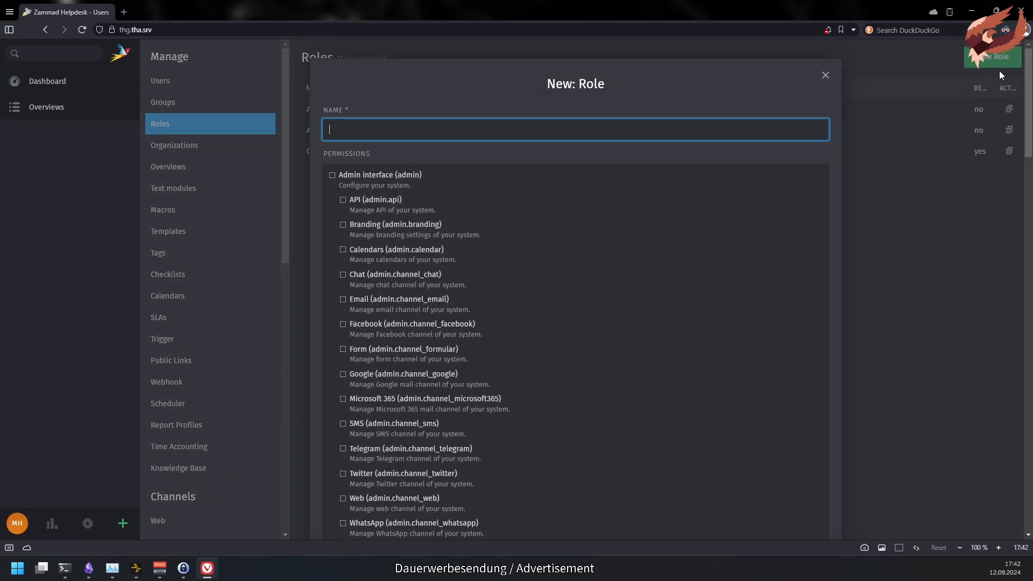
left_click_drag(1029, 63, 996, 420)
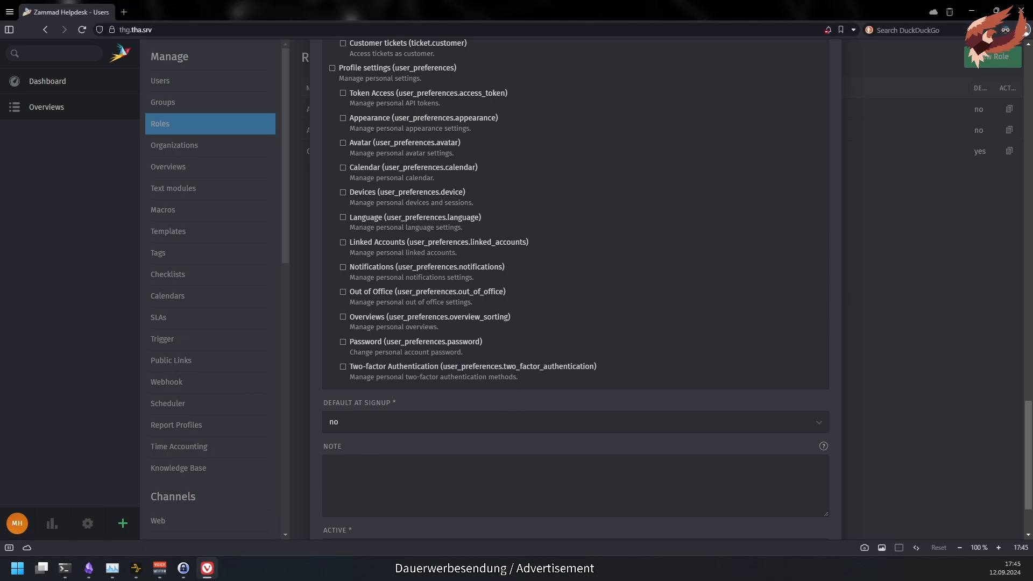
scroll(807, 389, "down", 2)
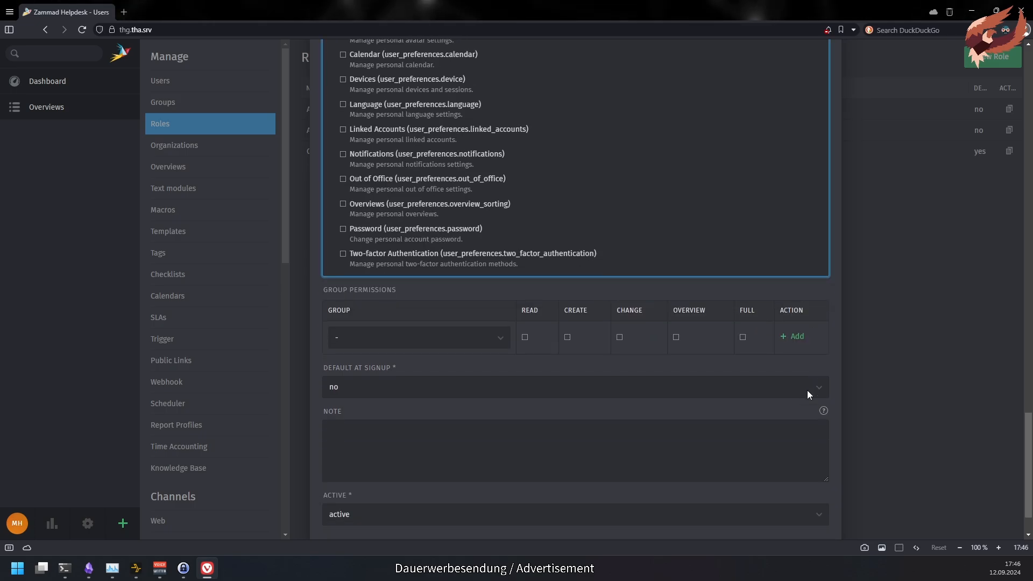
left_click(497, 337)
left_click(498, 441)
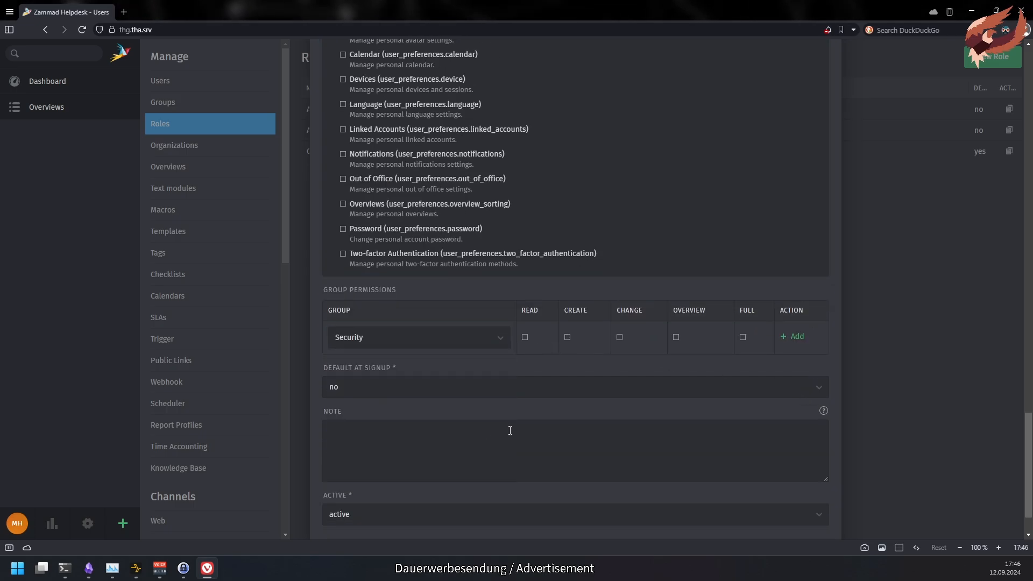
left_click(743, 338)
left_click(793, 336)
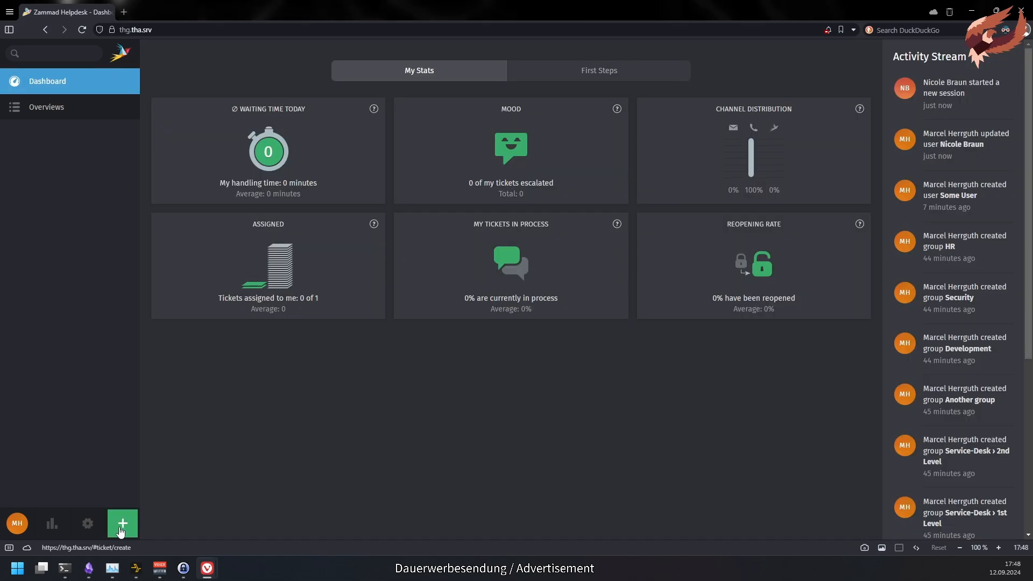
left_click(123, 524)
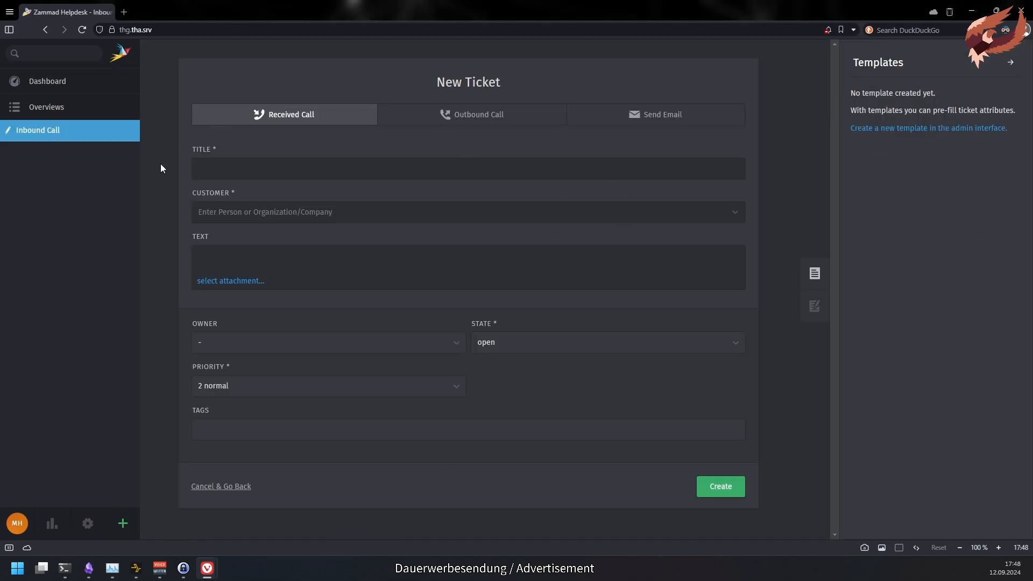
- In the customer's window, start a new ticket and check which groups are offered
mouse_move(207, 568)
left_click(263, 538)
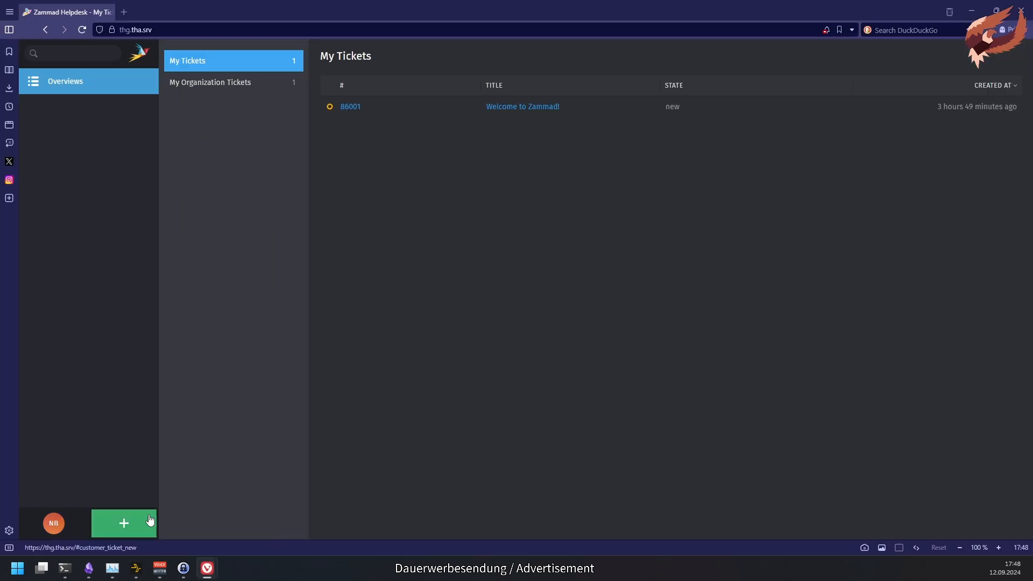
left_click(143, 521)
left_click(463, 269)
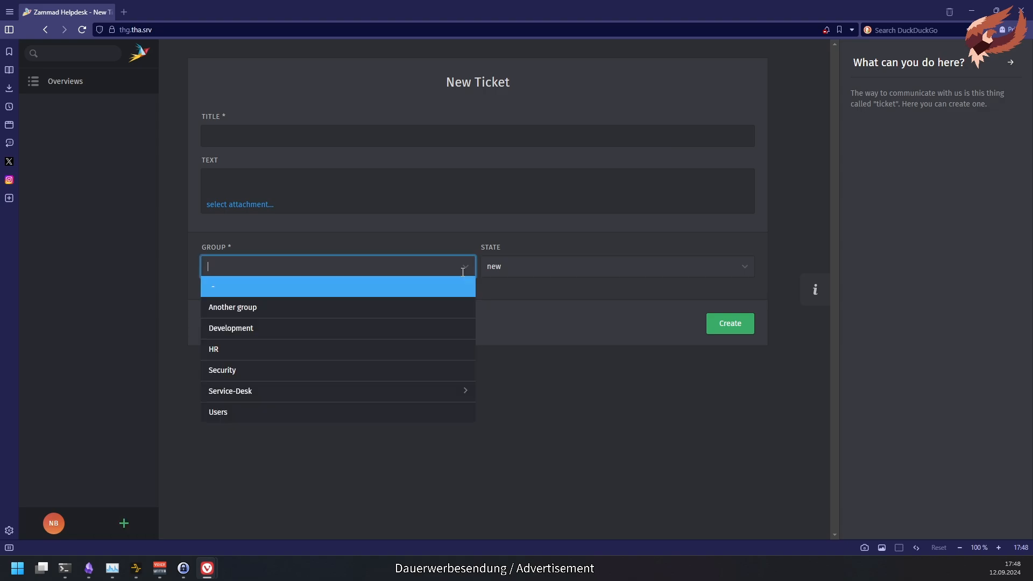
left_click(565, 195)
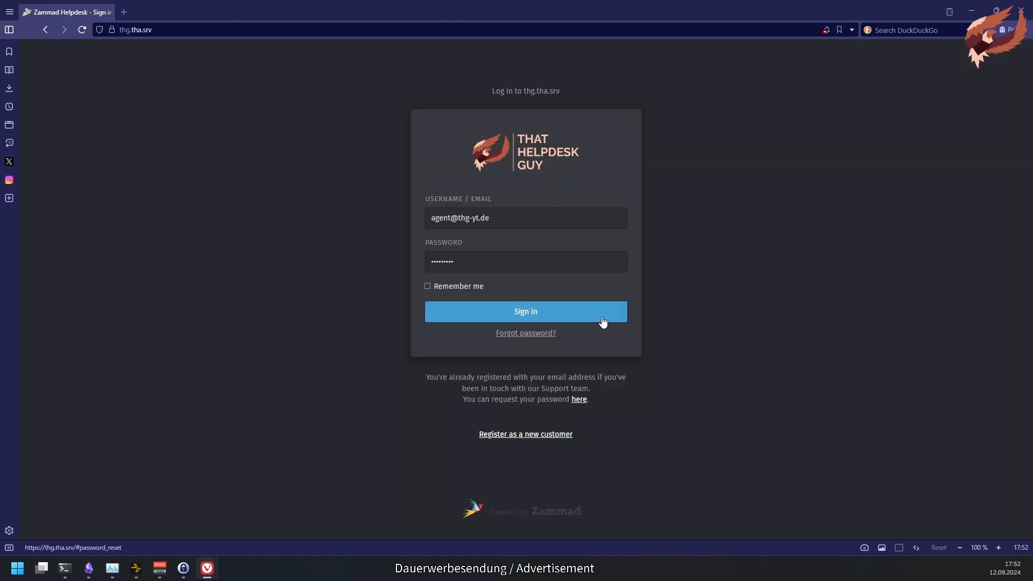
- Sign in as the agent and start a new ticket, entering its customer
left_click(603, 317)
left_click(138, 521)
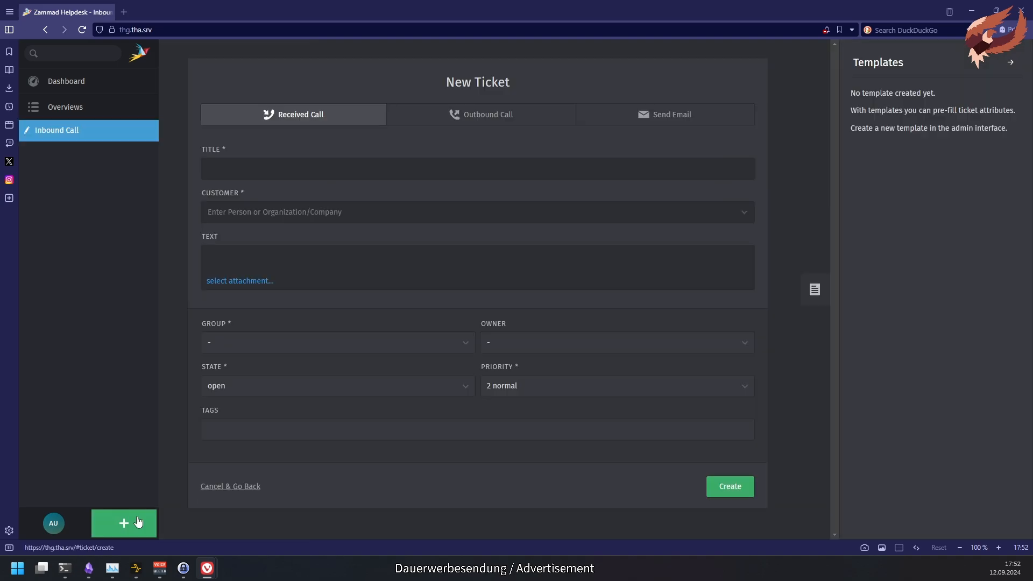
left_click(270, 215)
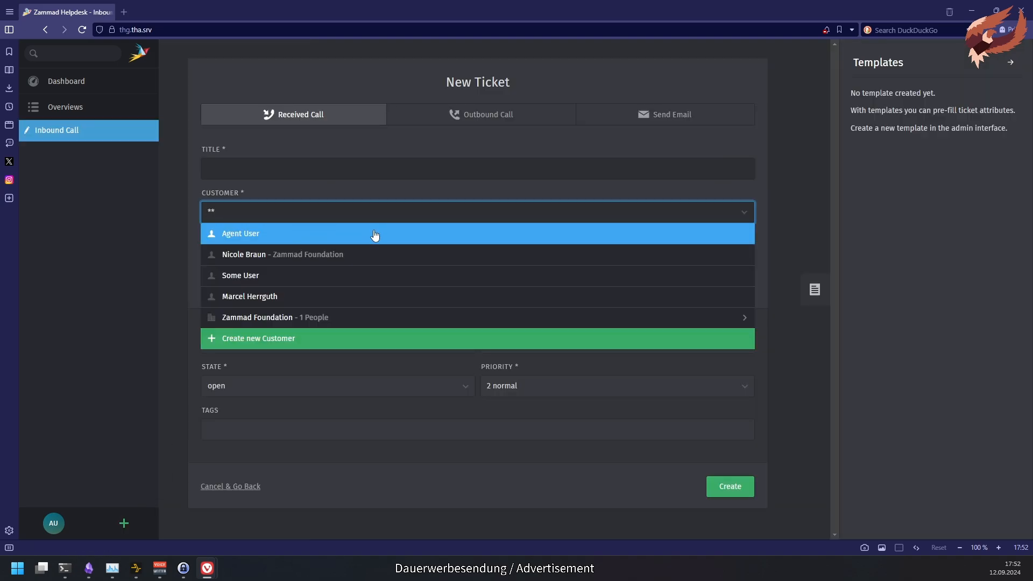
- Create a new customer for the ticket with first name, last name and e-mail, and save it
left_click(366, 341)
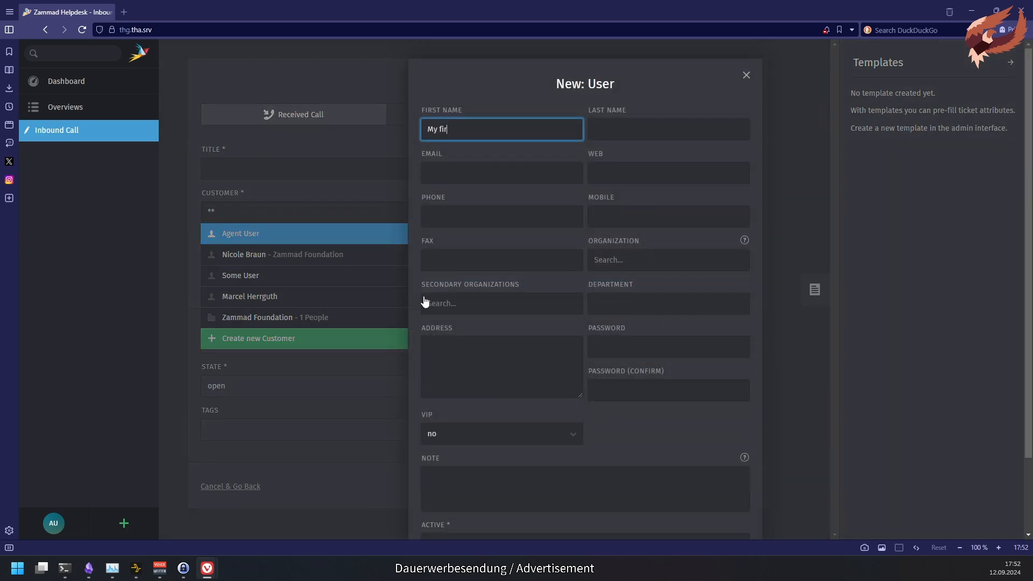
type("st")
key("Tab")
type("Customer")
key("Tab")
type("c")
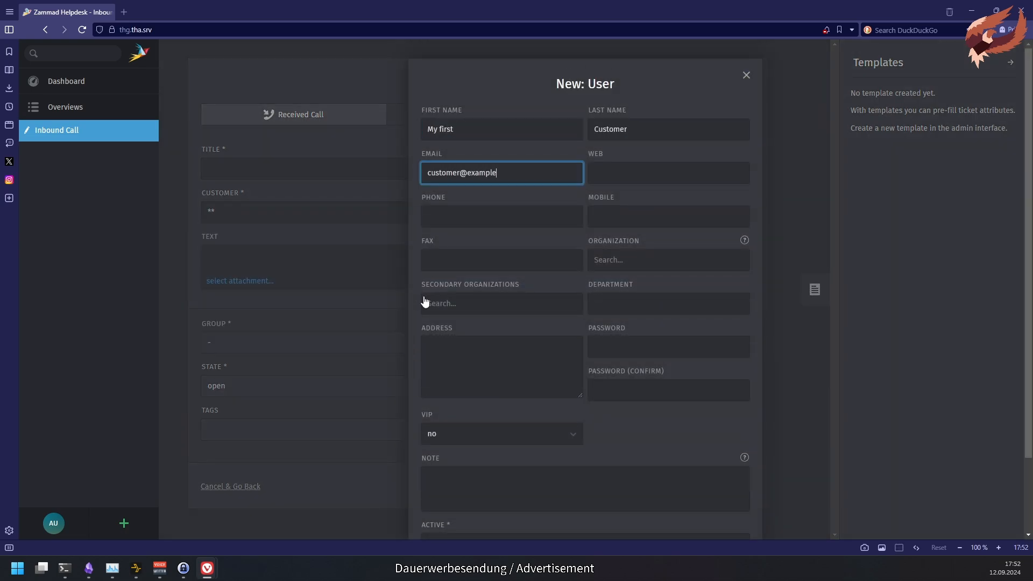
scroll(635, 462, "down", 2)
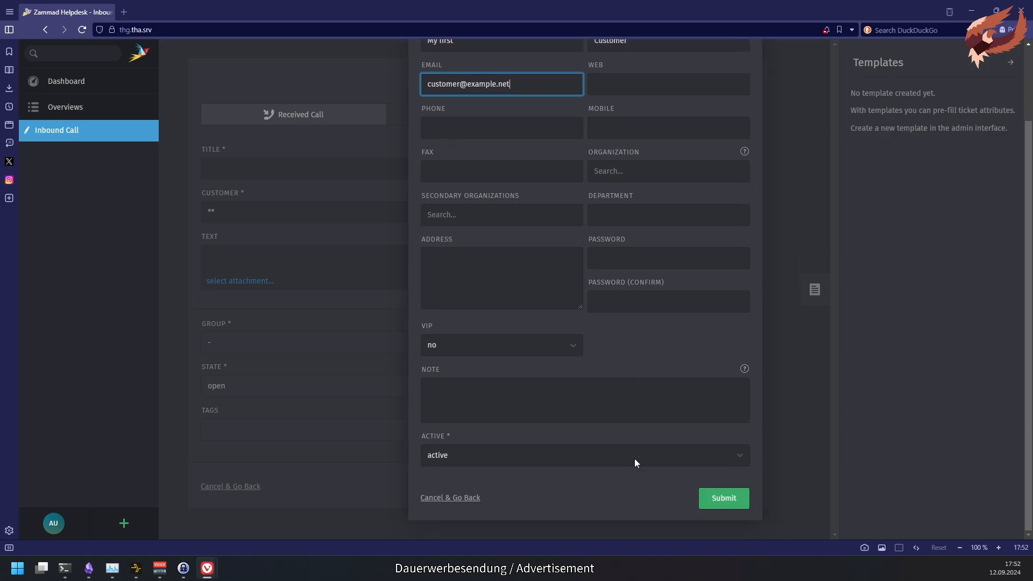
left_click(741, 498)
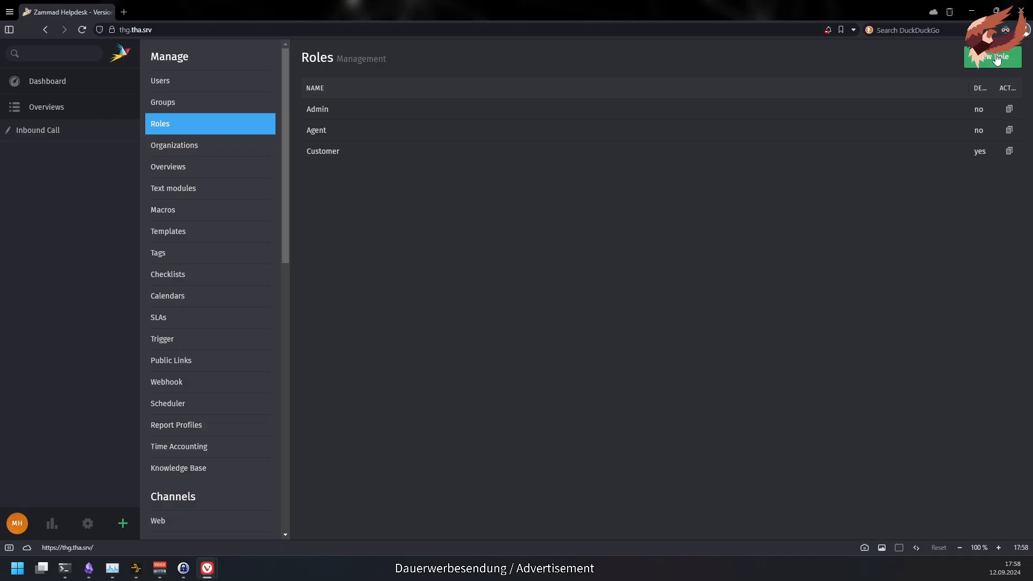
- Start a new role named '1st Level' with ticket.agent access
left_click(997, 57)
type("1st Level")
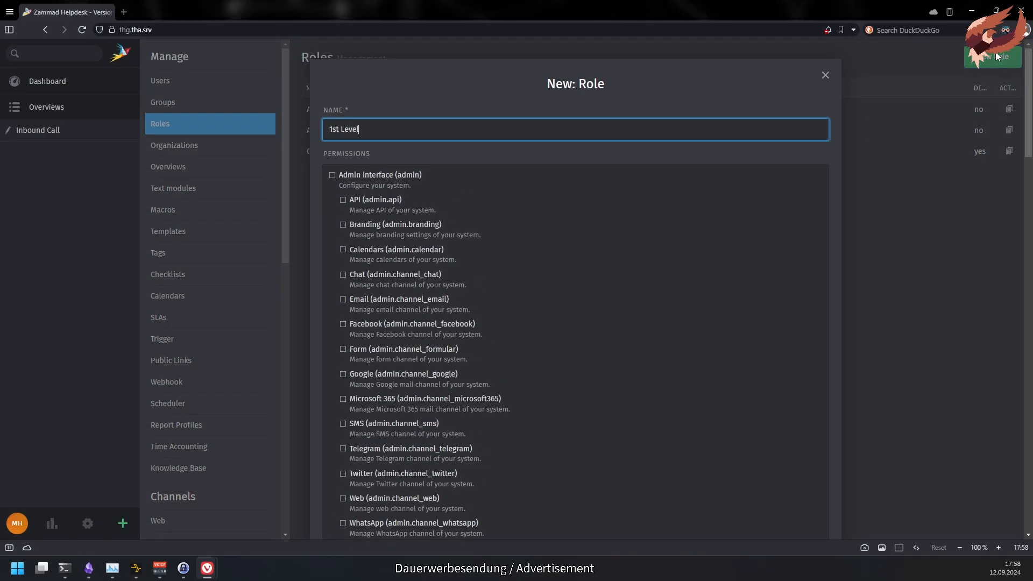
scroll(1014, 360, "down", 15)
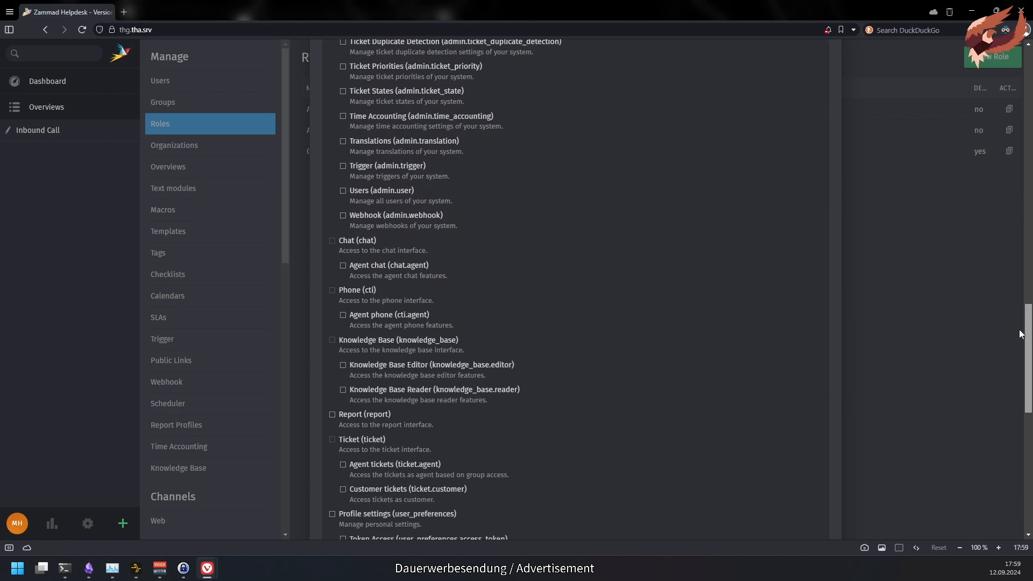
left_click(364, 360)
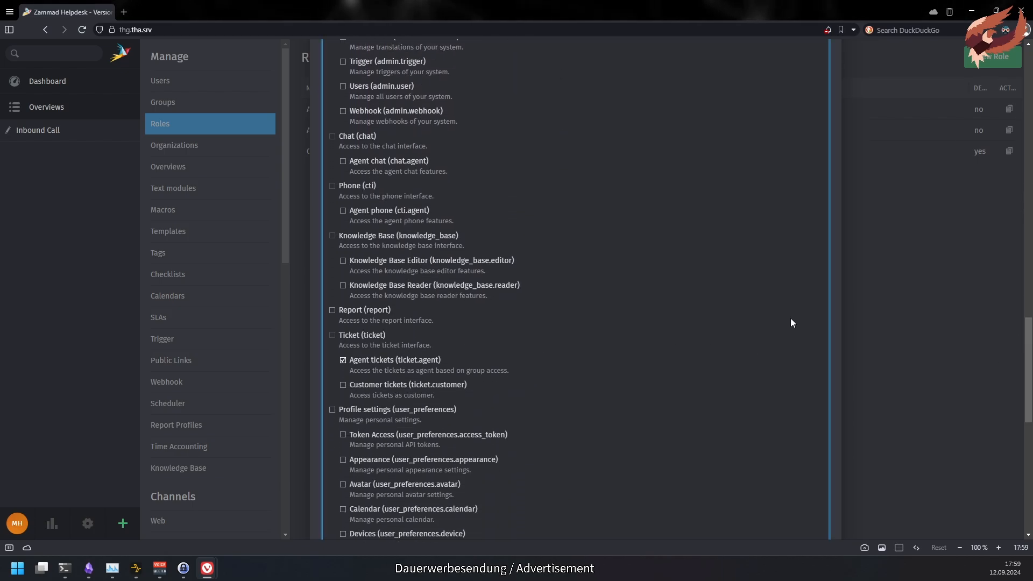
left_click_drag(1028, 330, 1017, 438)
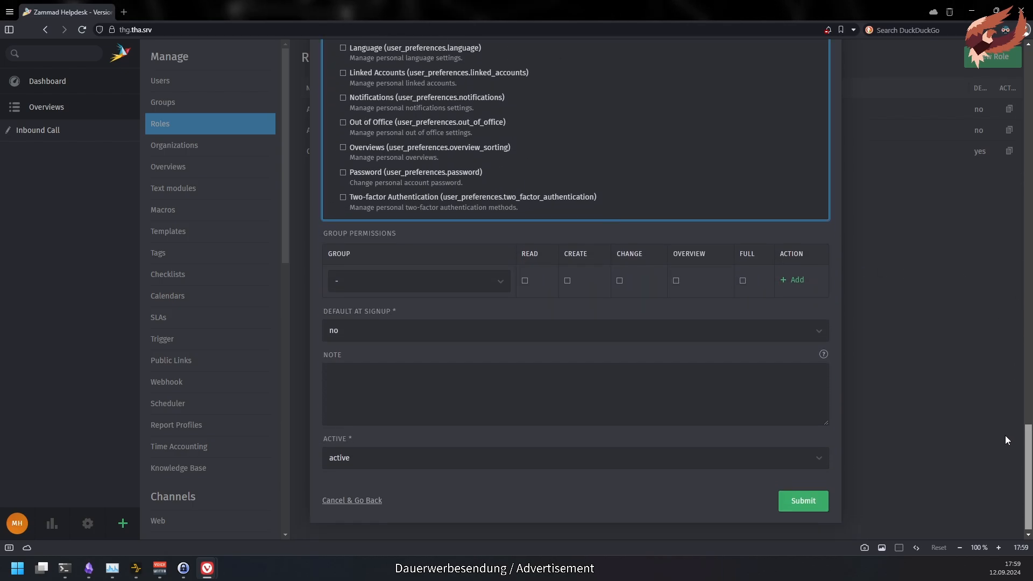
- Add Full group permissions for Service-Desk › 1st Level and Service-Desk
left_click(411, 279)
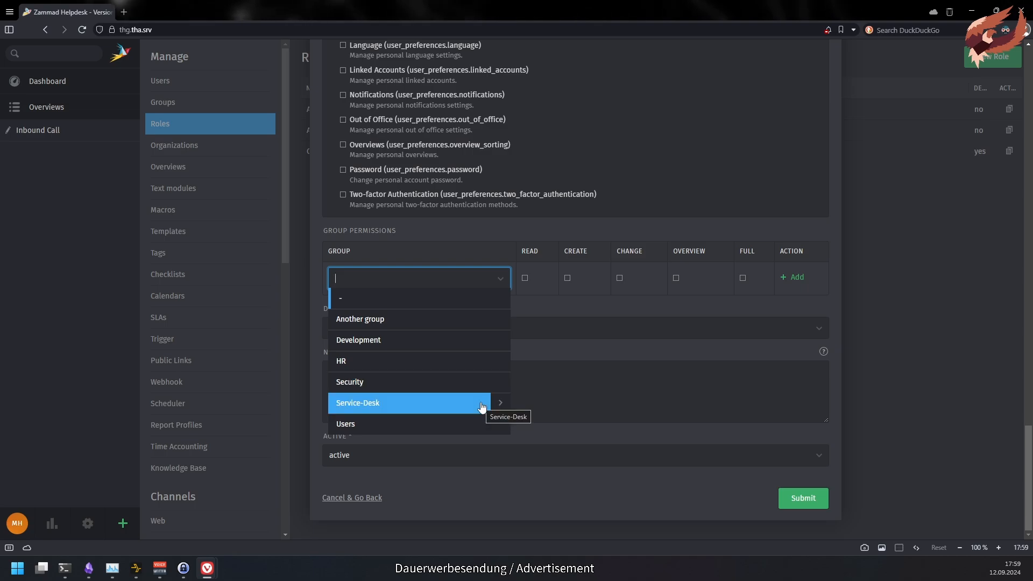
left_click(501, 405)
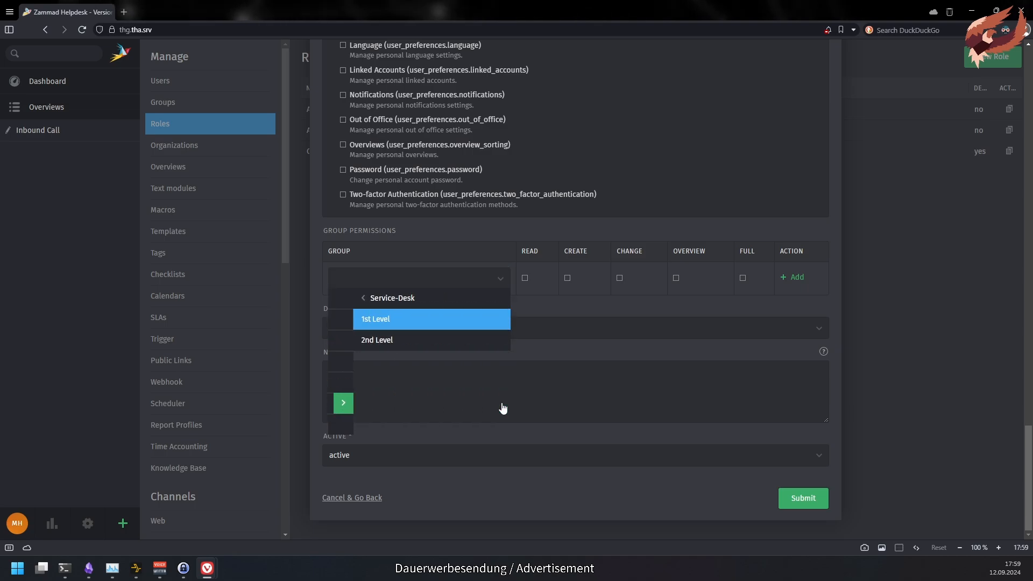
left_click(396, 326)
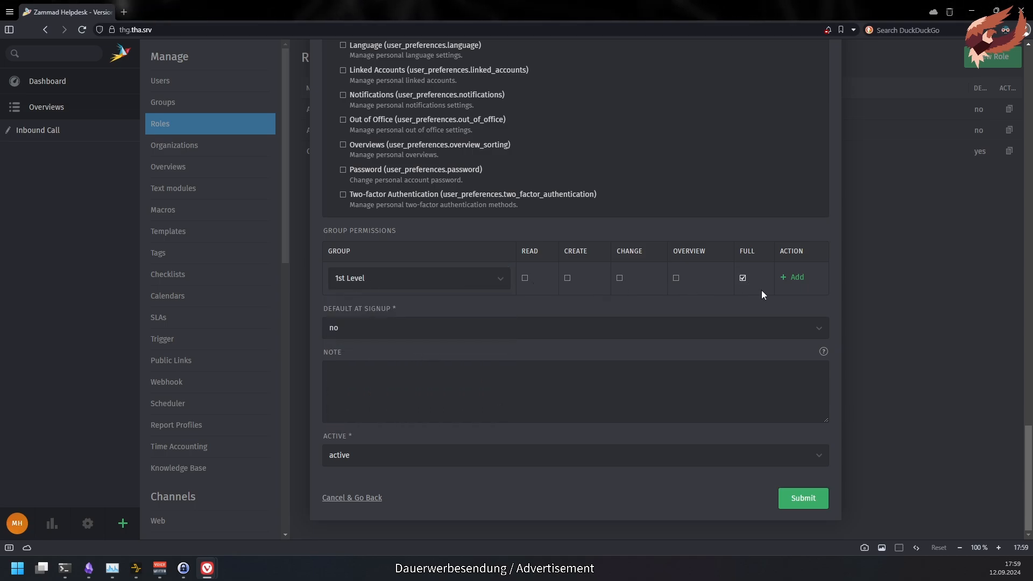
left_click(793, 277)
left_click(417, 299)
left_click(371, 341)
left_click(777, 299)
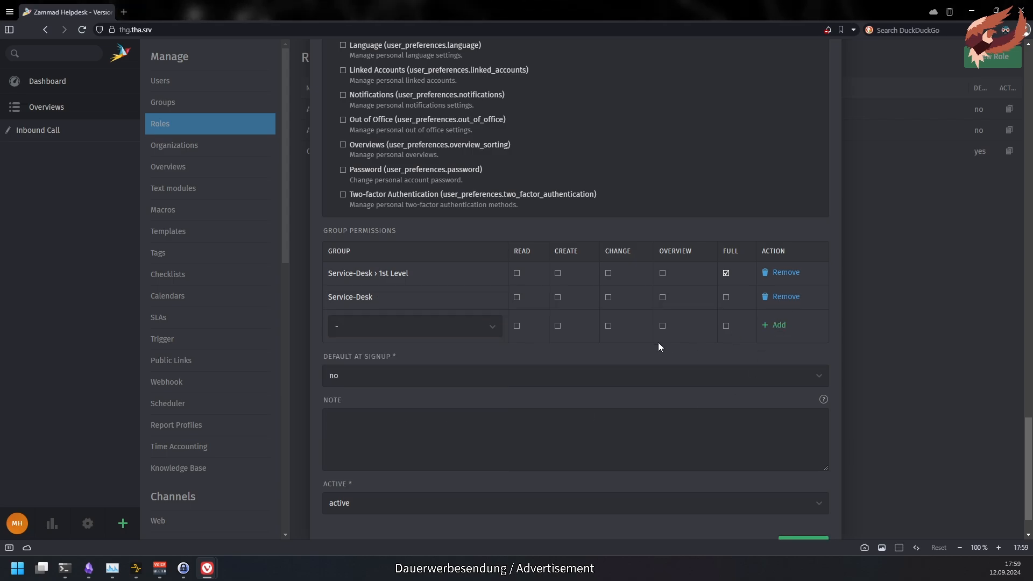
left_click(497, 323)
left_click(558, 357)
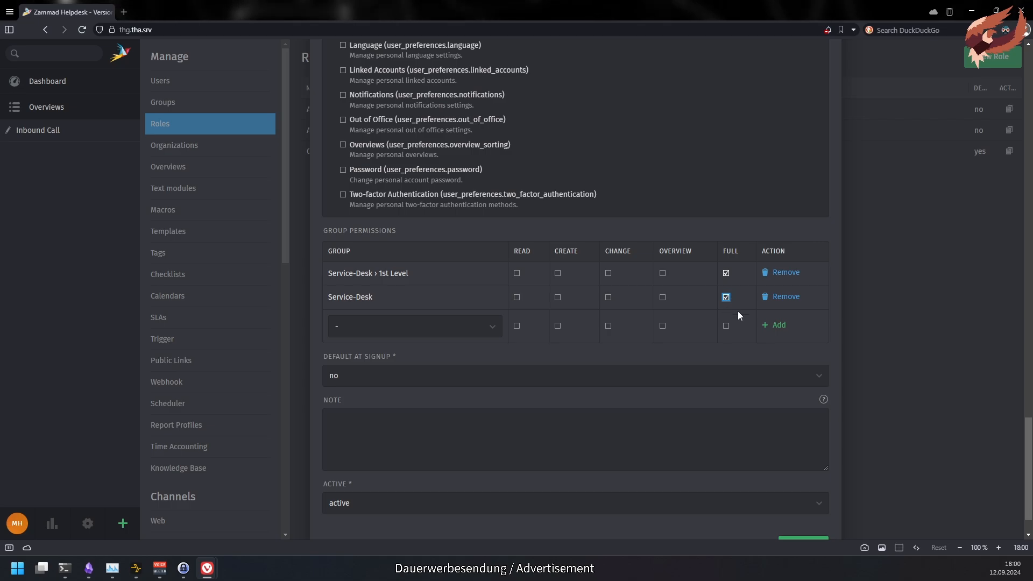
- Keep the role off by default at signup and set its note to 'A special note'
left_click(821, 378)
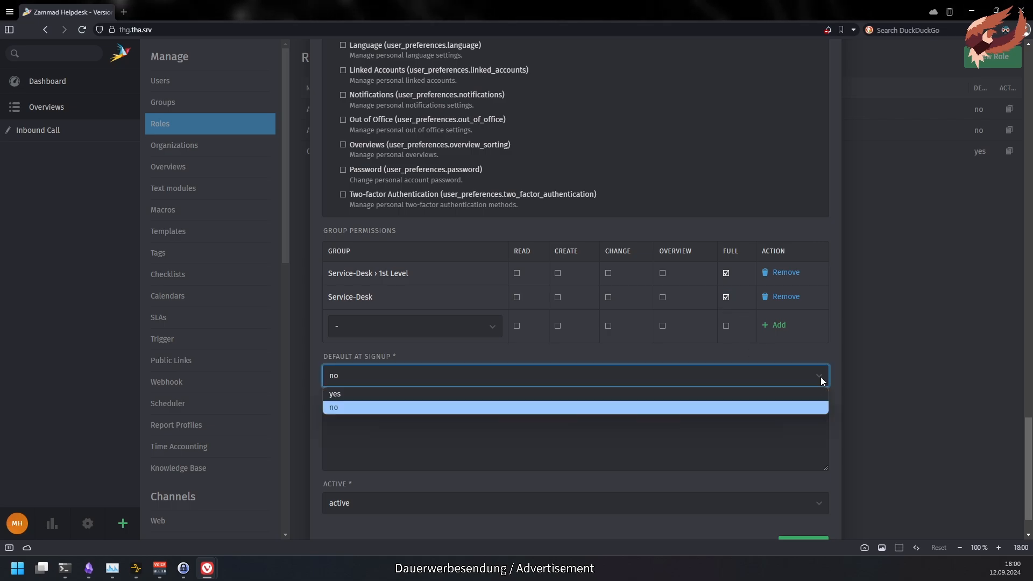
left_click(821, 407)
left_click(798, 432)
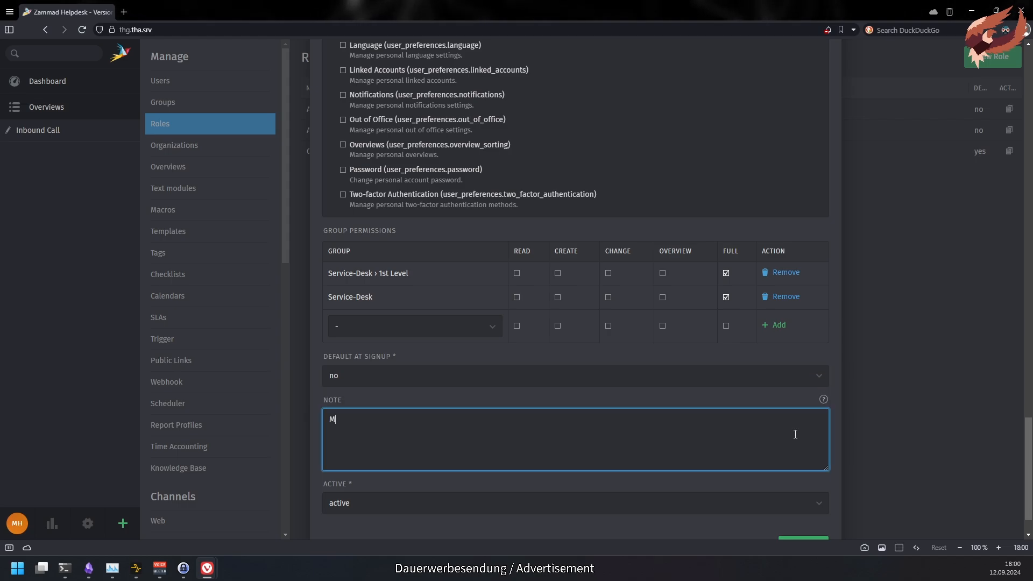
type("My special")
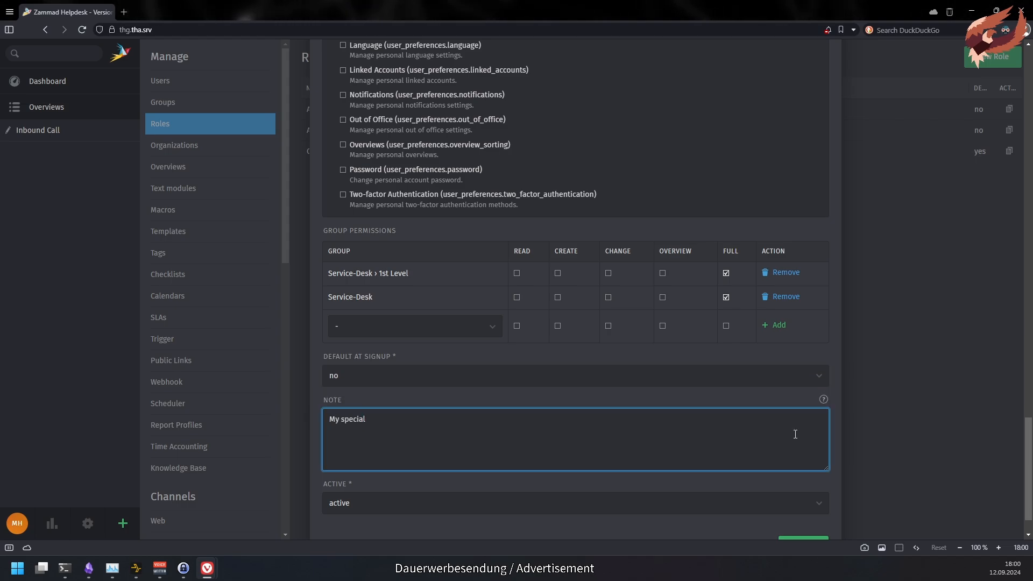
key("ctrl+a")
type("A special note")
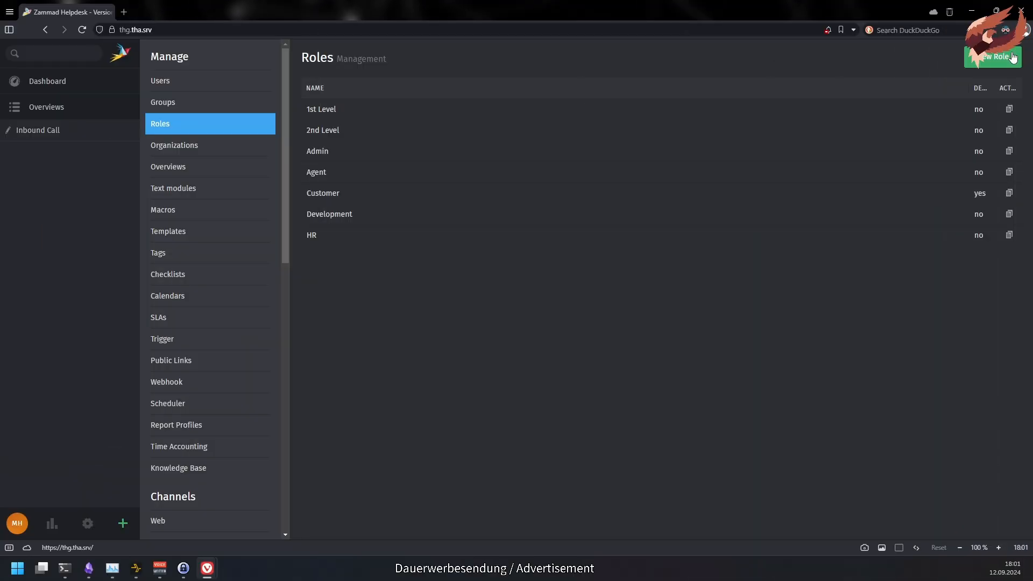
- Rename the Agent role to 'Agents' and re-grant the full Profile settings permission
left_click(346, 181)
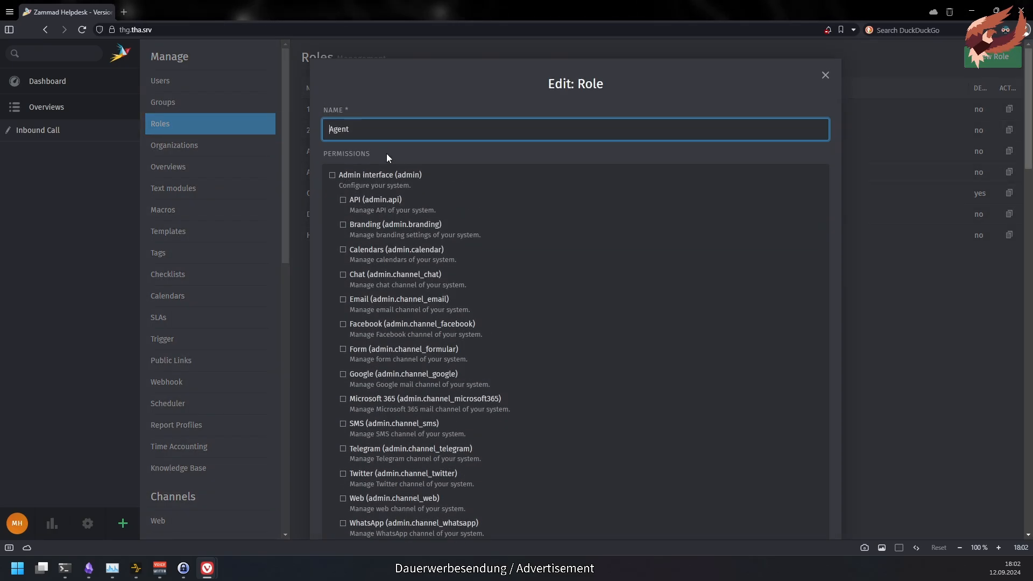
type("s")
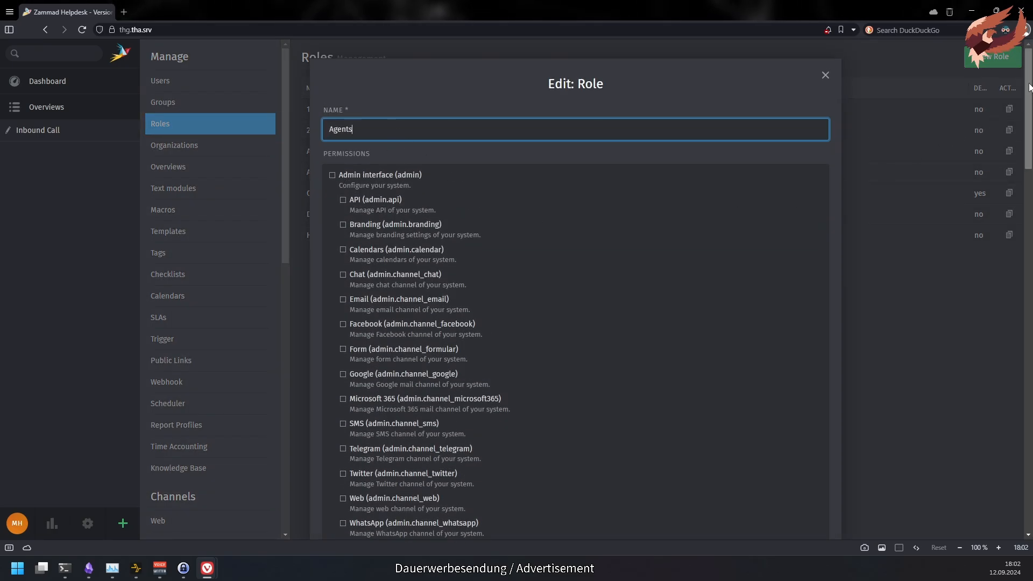
scroll(1012, 265, "down", 10)
scroll(1012, 266, "down", 10)
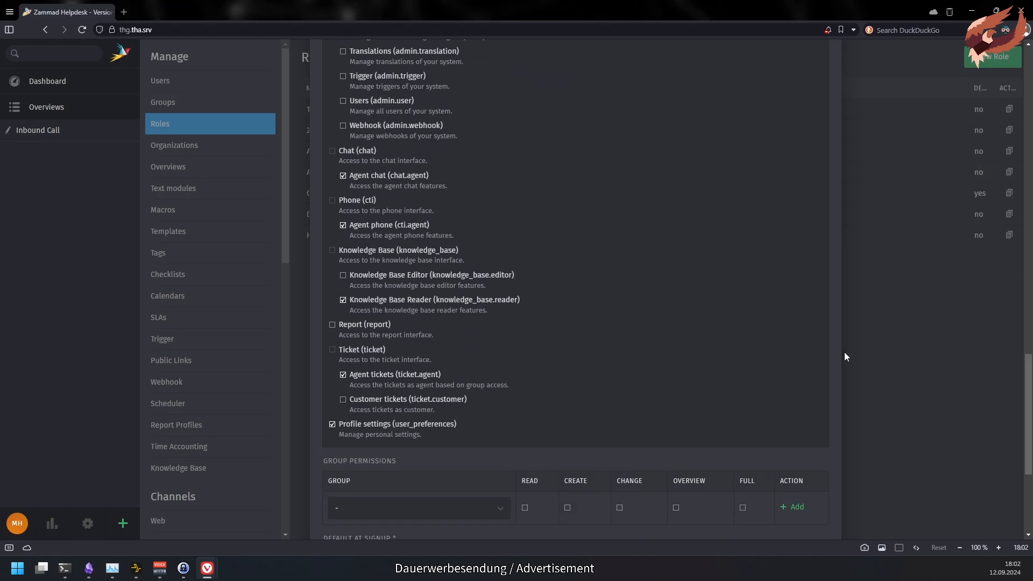
double_click(378, 178)
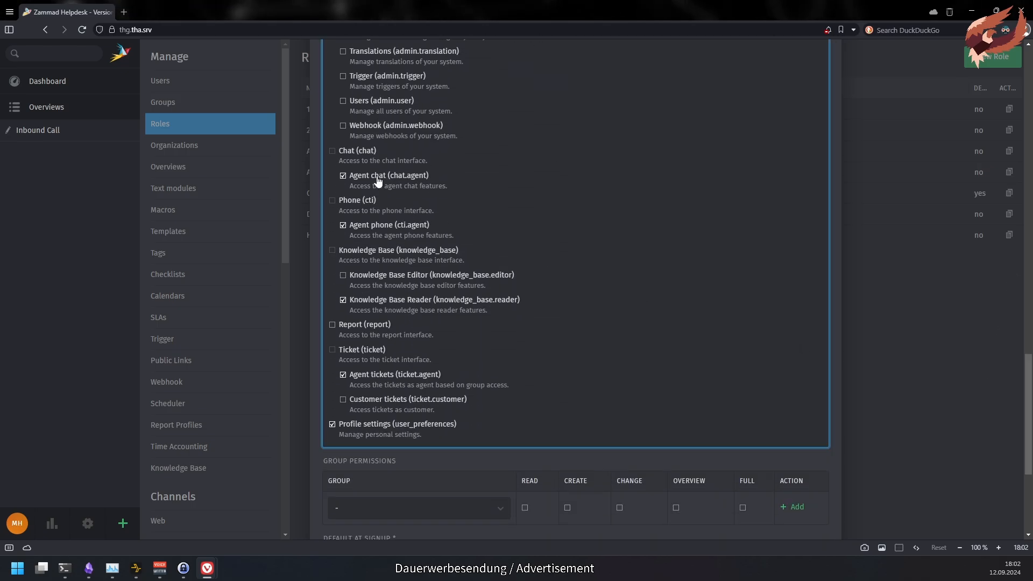
double_click(370, 229)
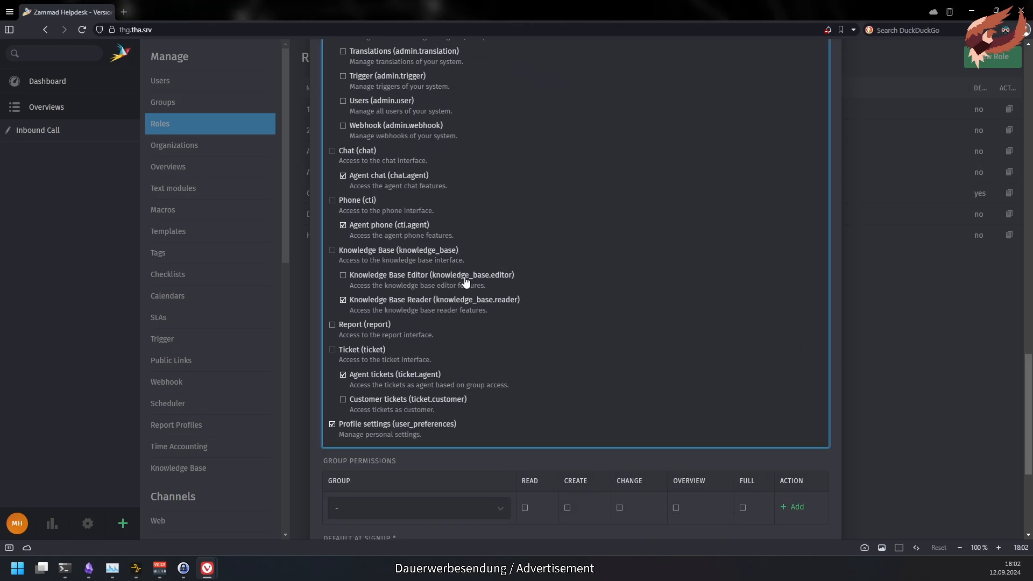
double_click(366, 376)
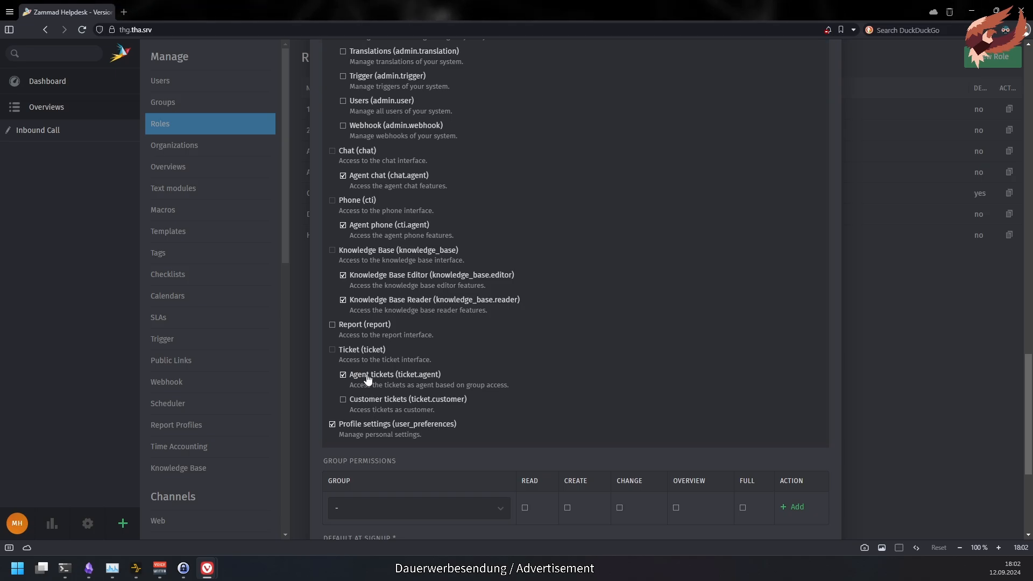
left_click(484, 429)
left_click(326, 426)
scroll(402, 369, "down", 5)
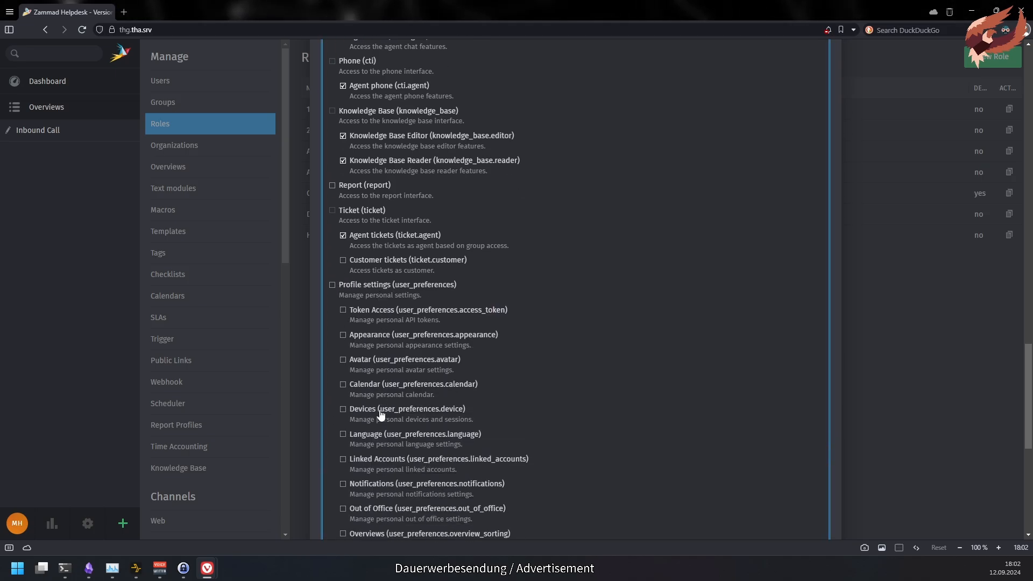
left_click(396, 168)
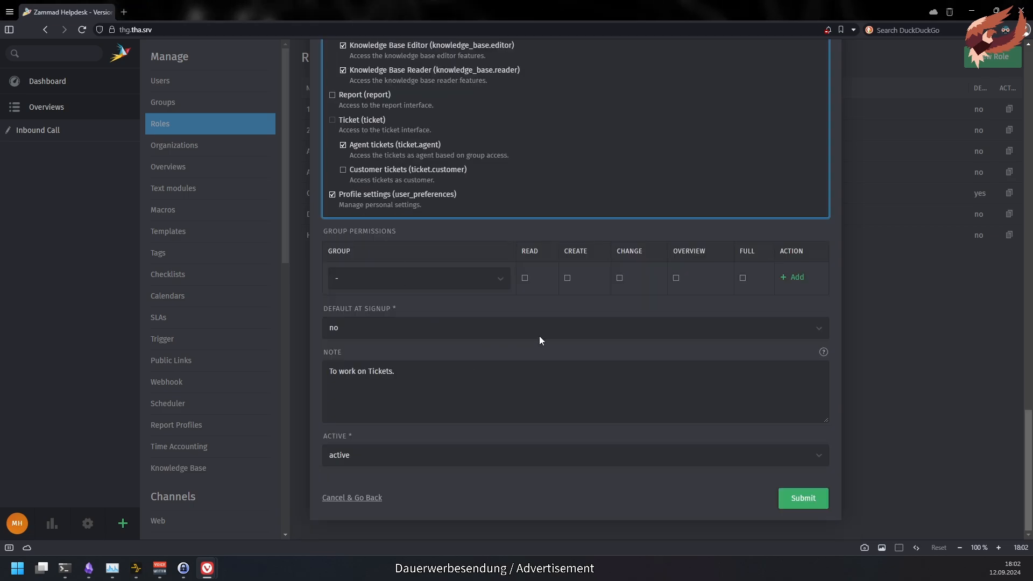
- Add group permission rows for Development, HR, Security and Service-Desk
left_click(412, 278)
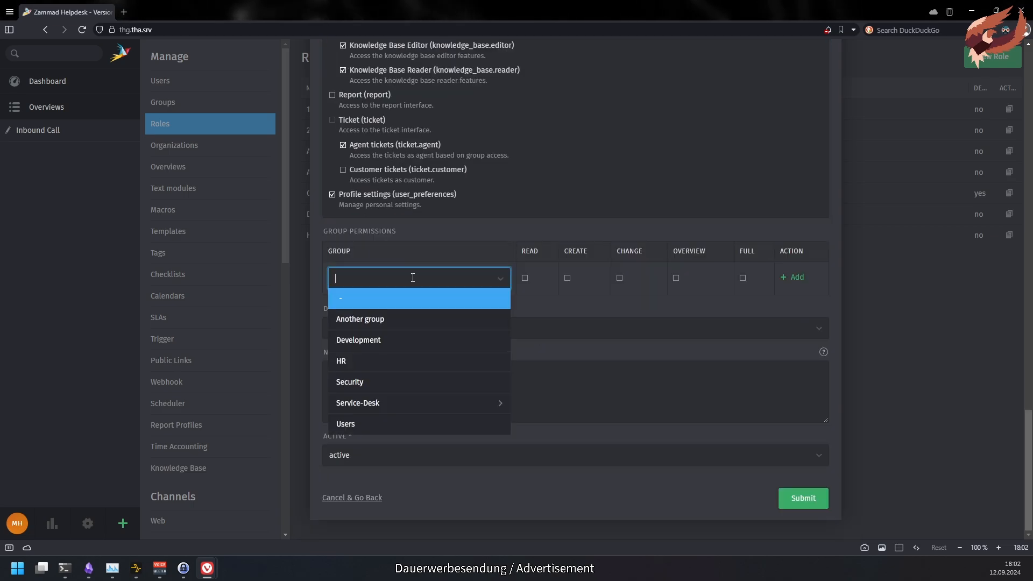
left_click(382, 340)
left_click(795, 278)
left_click(443, 306)
left_click(427, 369)
left_click(780, 301)
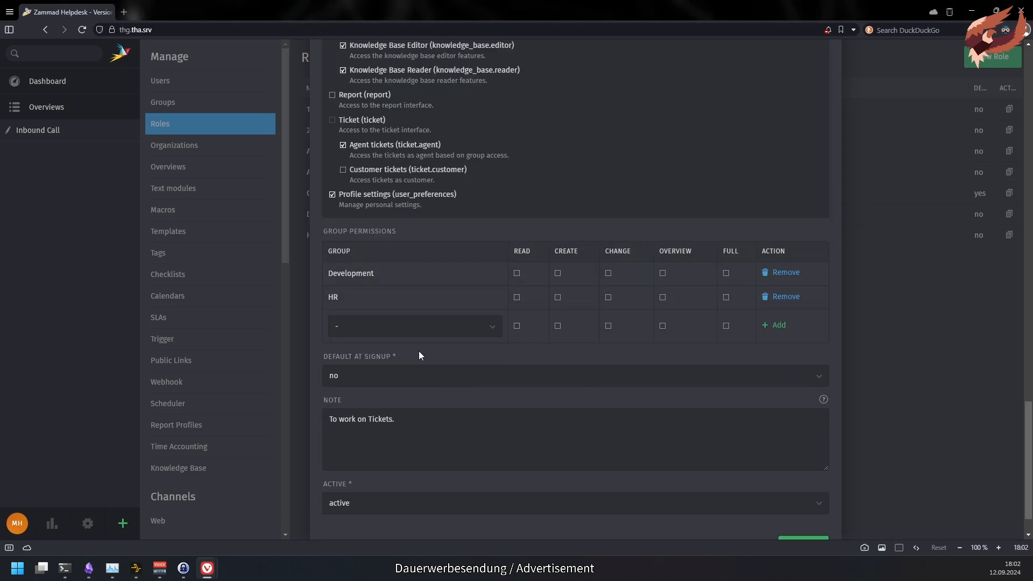
left_click(417, 326)
left_click(392, 393)
left_click(777, 326)
left_click(414, 350)
left_click(397, 418)
left_click(777, 351)
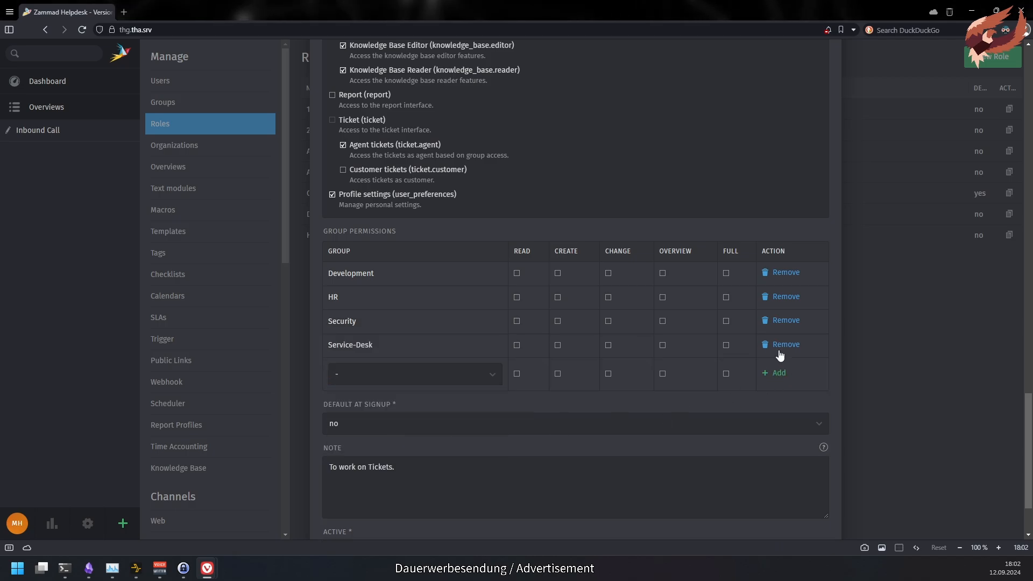
- Add permission rows for Service-Desk › 1st Level and Service-Desk › 2nd Level
left_click(414, 374)
left_click(490, 434)
left_click(461, 414)
left_click(776, 373)
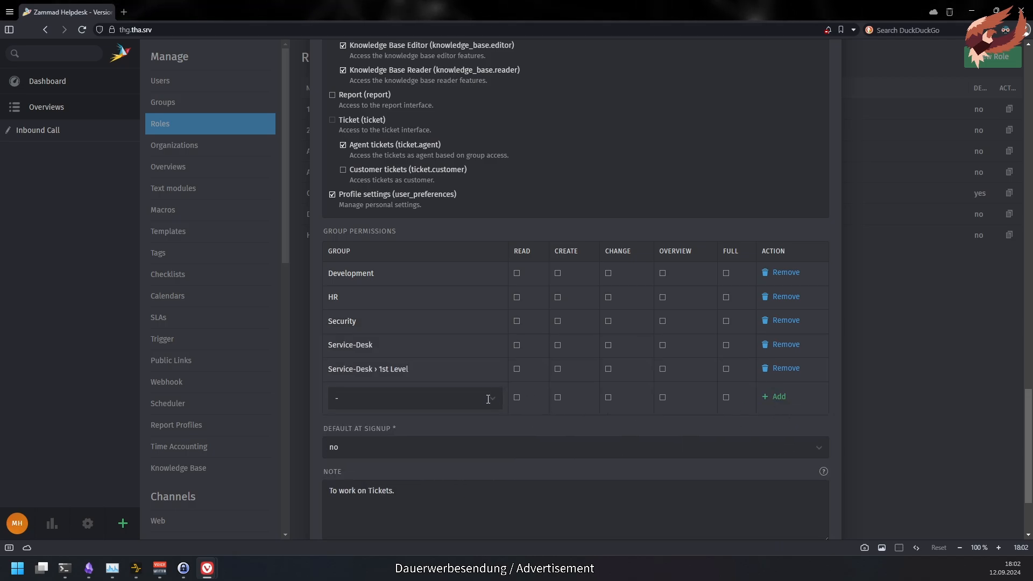
left_click(414, 397)
left_click(489, 459)
left_click(381, 446)
left_click(776, 397)
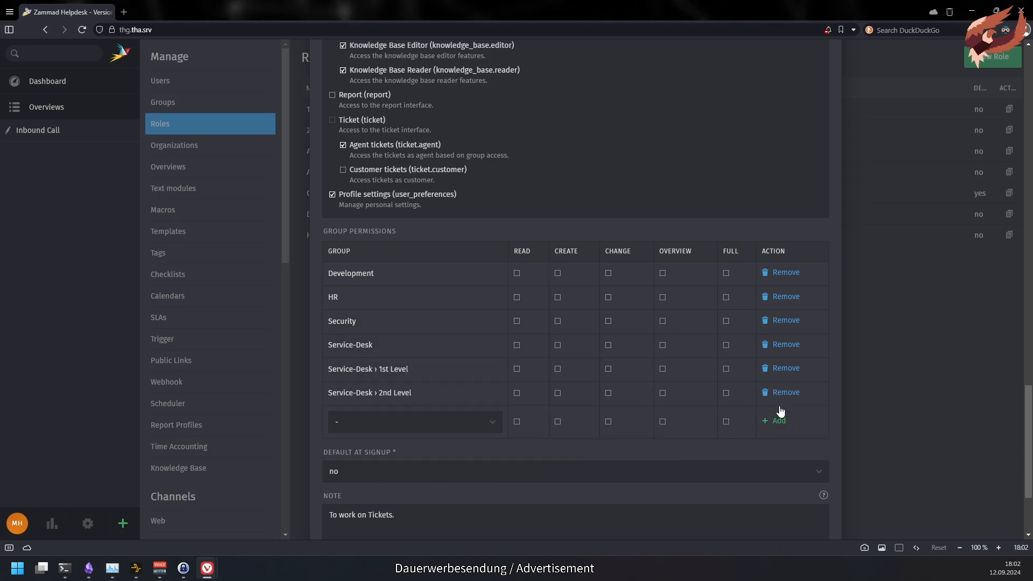
- Allow Create on all six groups and save the Agents role
left_click(557, 273)
left_click(557, 297)
left_click(557, 321)
left_click(558, 345)
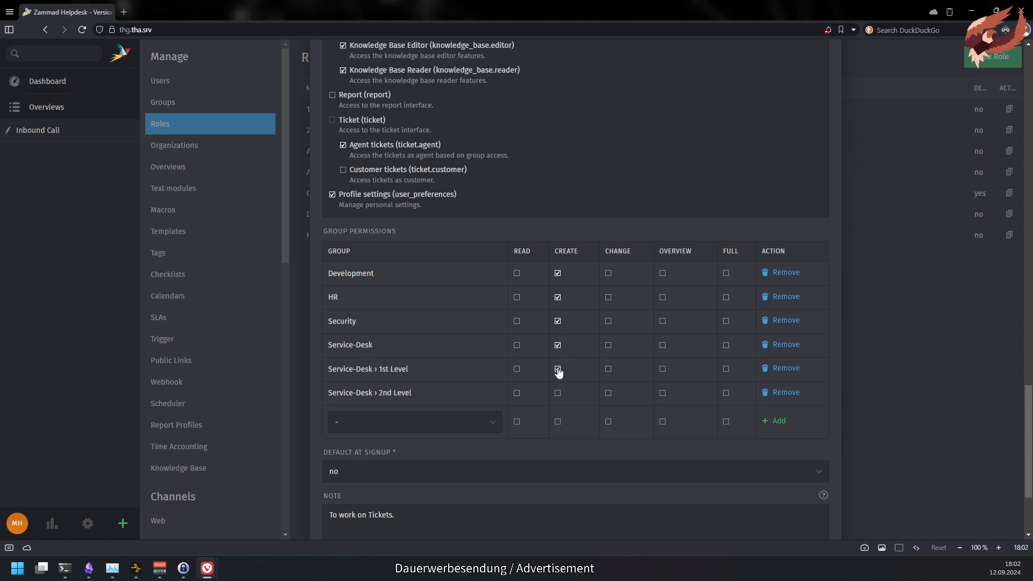
left_click(557, 369)
left_click(558, 393)
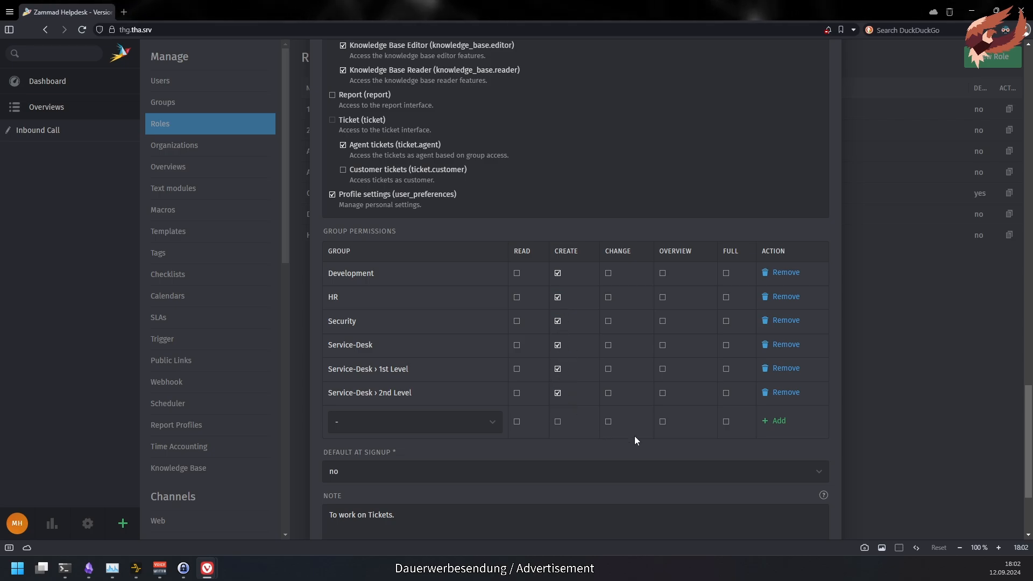
scroll(634, 436, "down", 3)
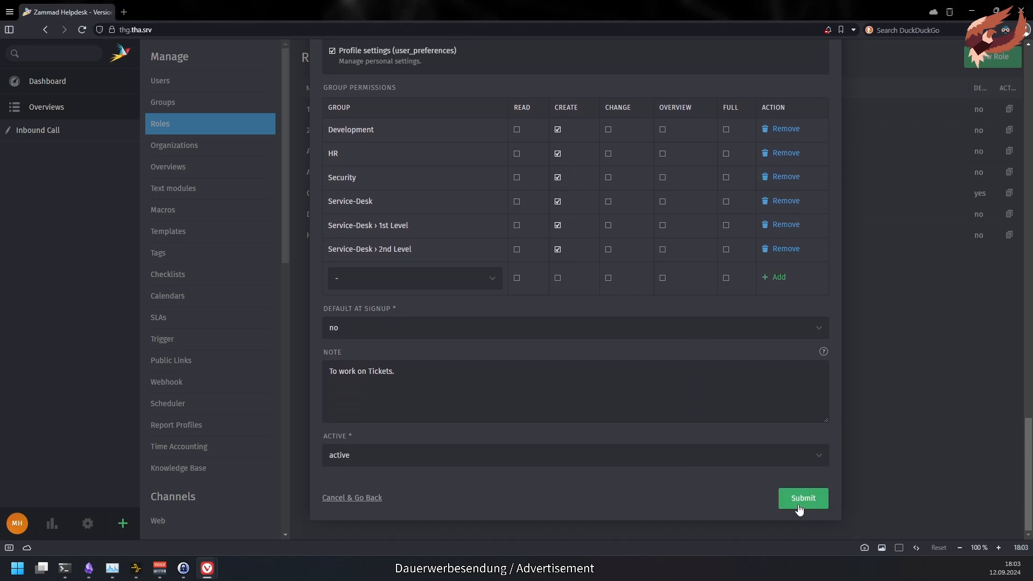
left_click(799, 506)
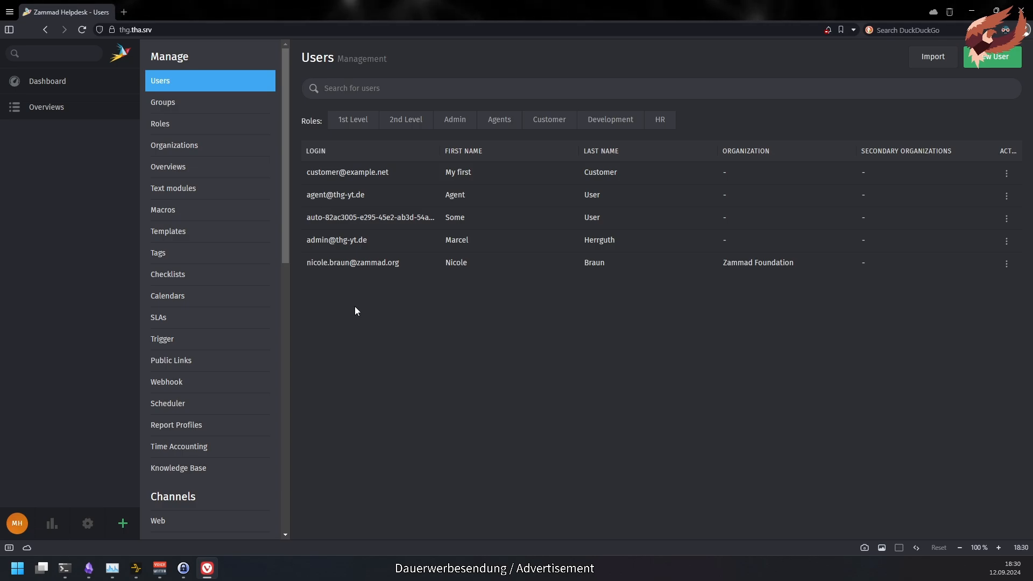
- Set the agent user's organization to My Company
left_click(351, 197)
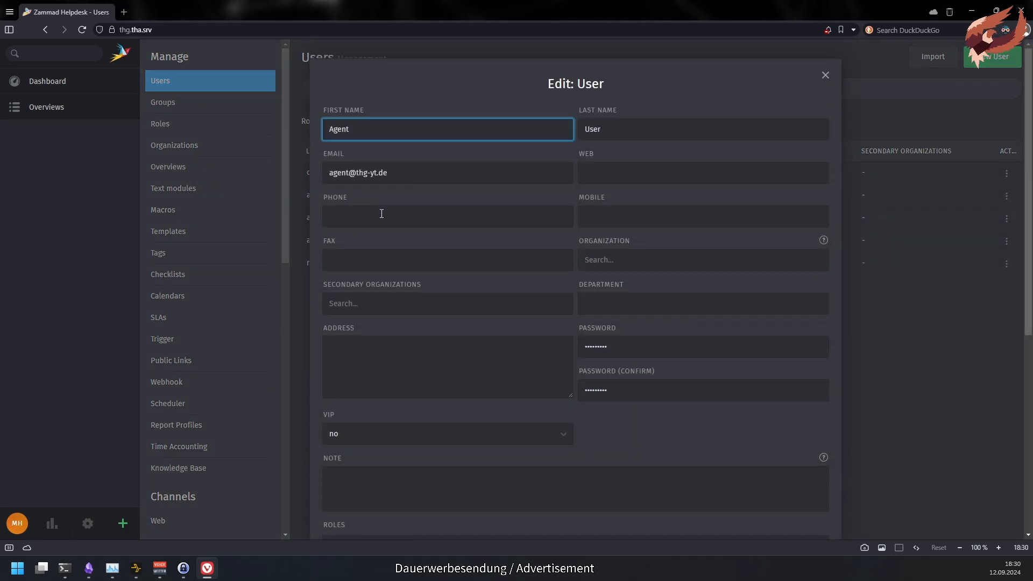
left_click(625, 261)
type("comp")
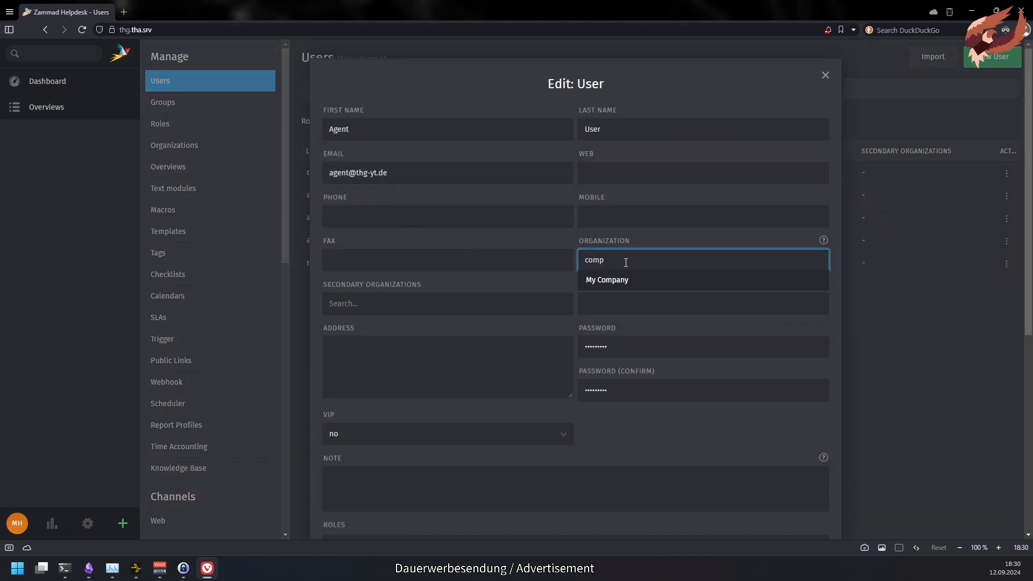
left_click(623, 280)
- Add Support Division as the only secondary organization, removing Development, and save the user
left_click(499, 308)
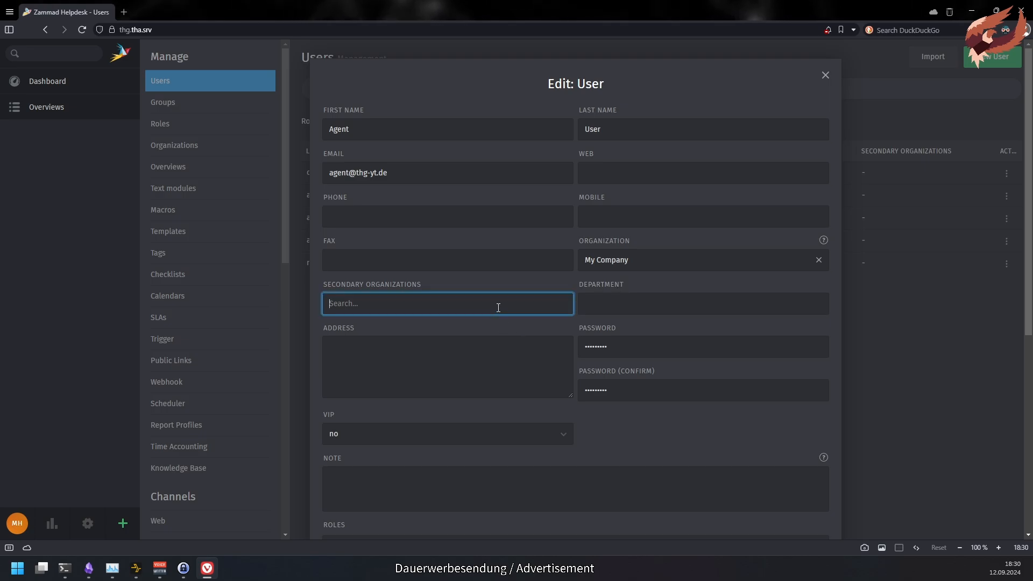
type("supp")
left_click(502, 324)
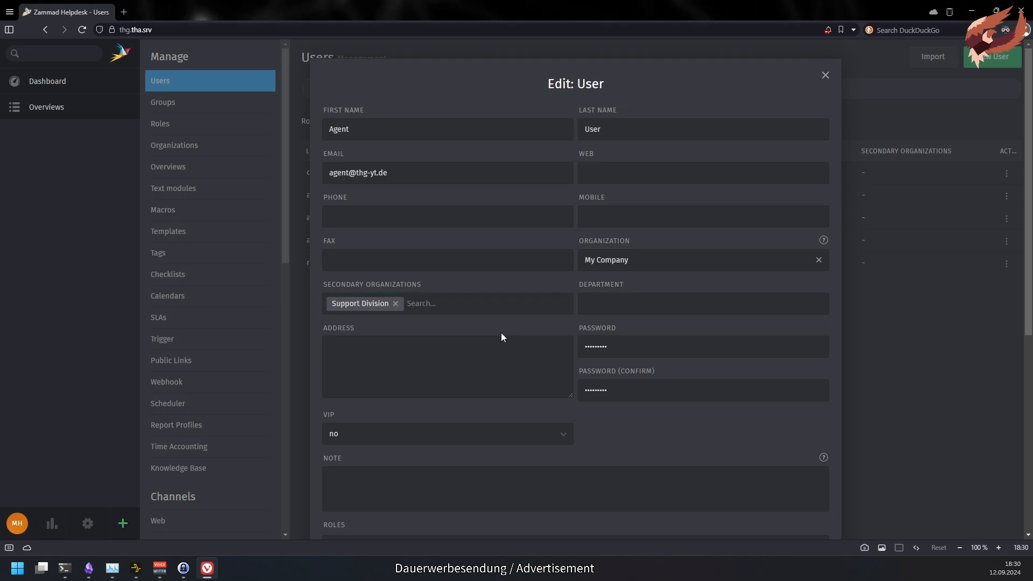
type("dev")
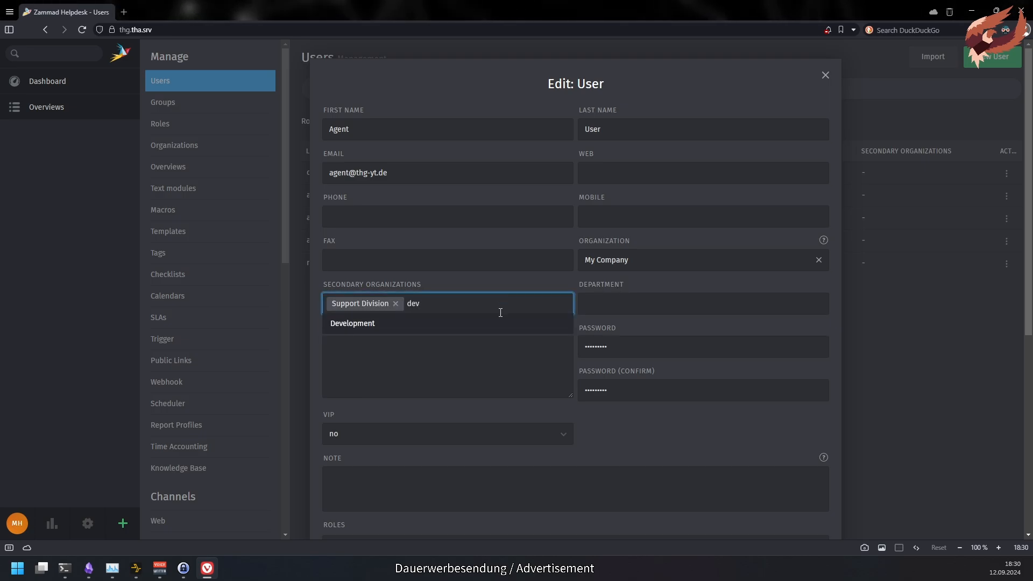
left_click(500, 324)
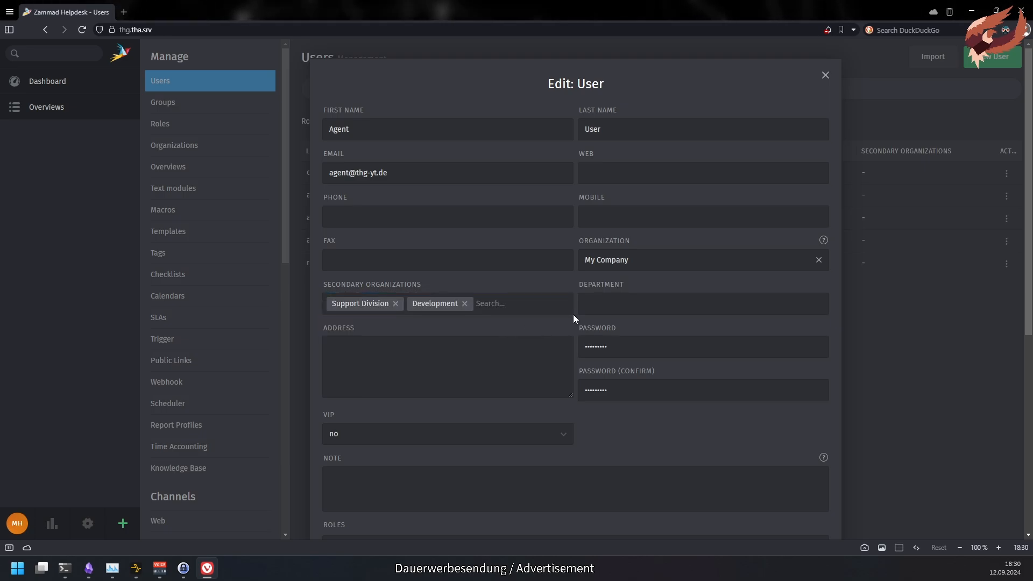
left_click(464, 304)
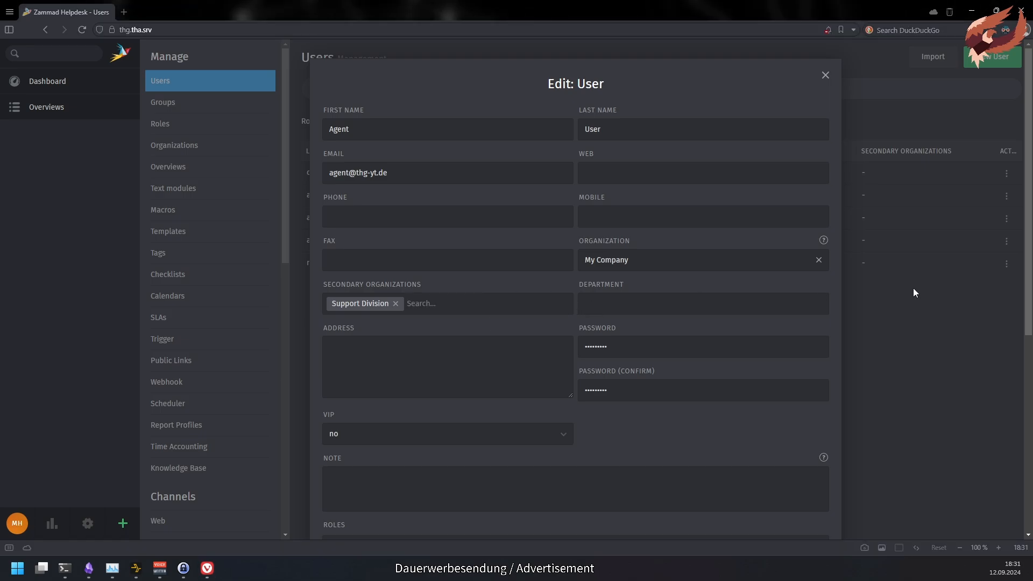
scroll(912, 291, "down", 7)
left_click(803, 498)
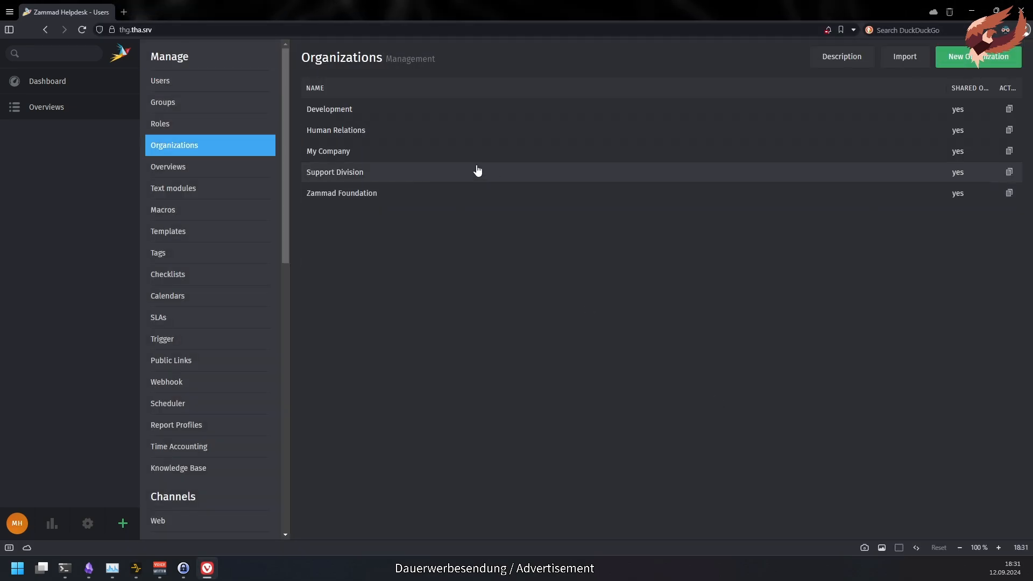
- Make My Company shared, then as its customer view My Organization Tickets and the Bug Report ticket
left_click(515, 155)
left_click(747, 133)
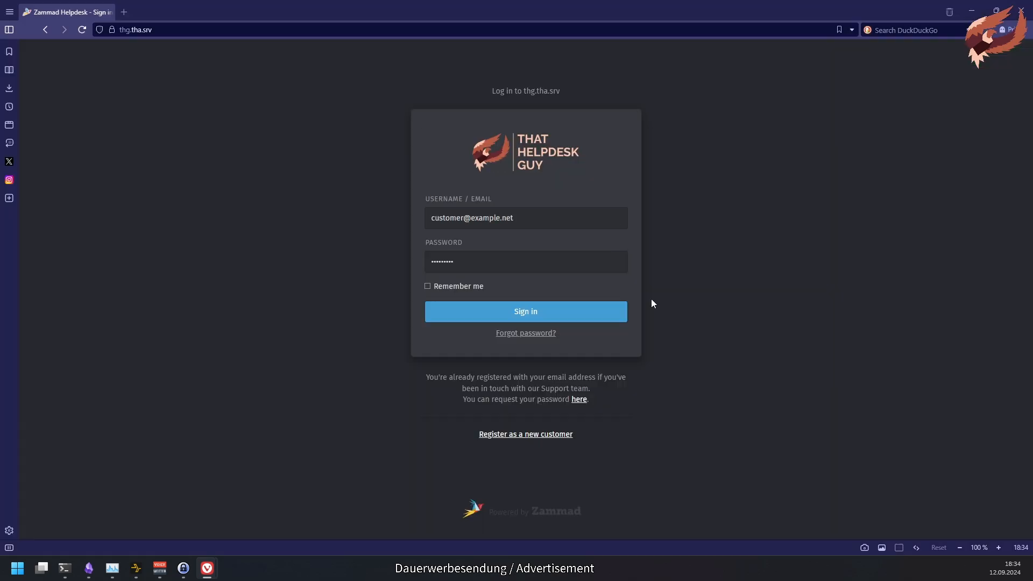
left_click(575, 315)
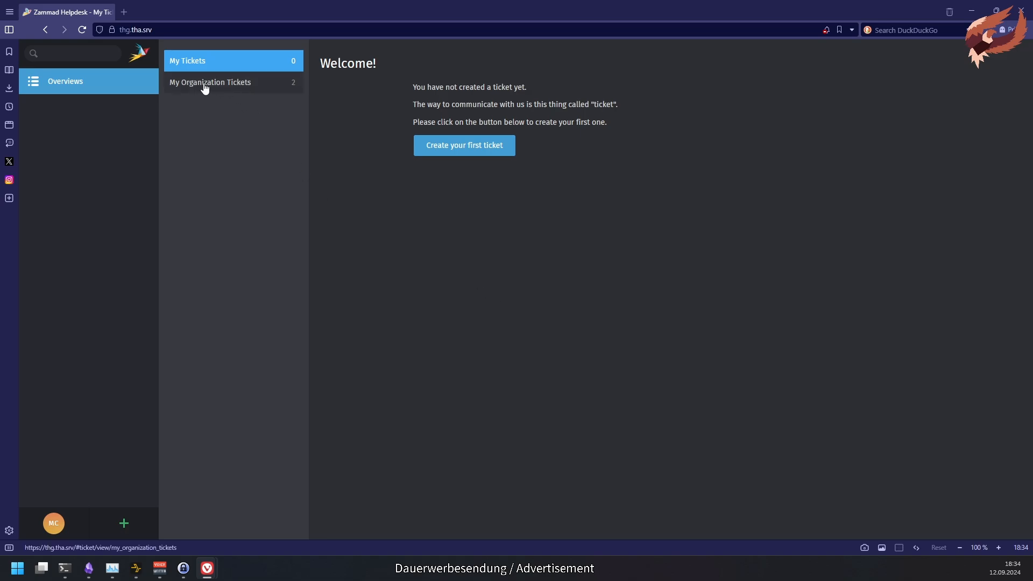
left_click(279, 92)
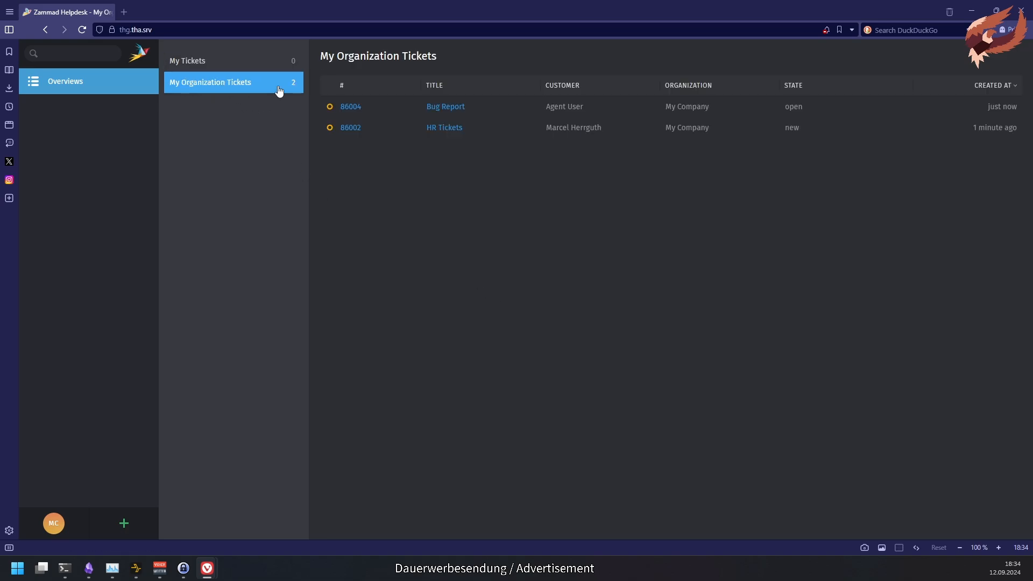
left_click(461, 107)
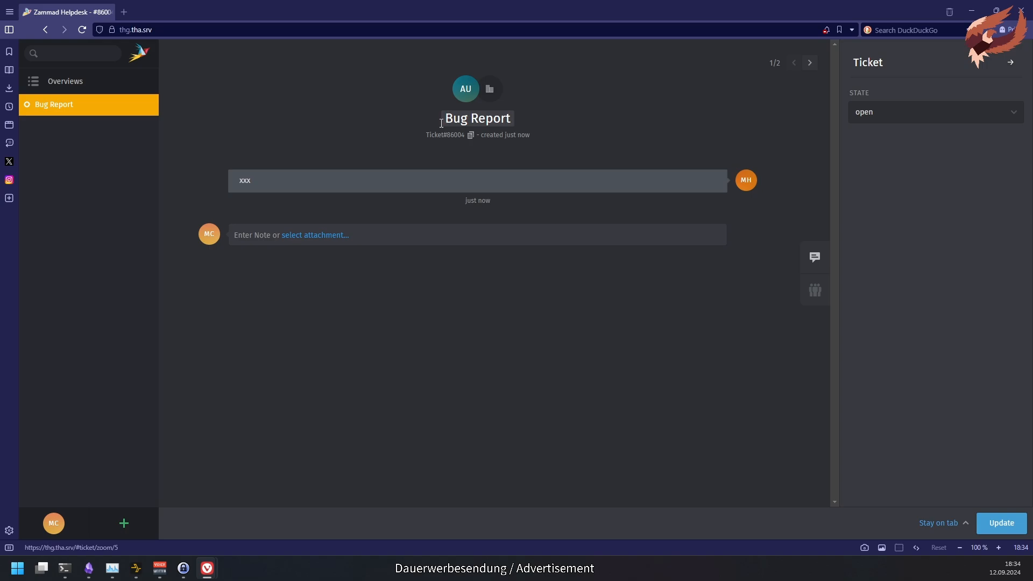
left_click(84, 81)
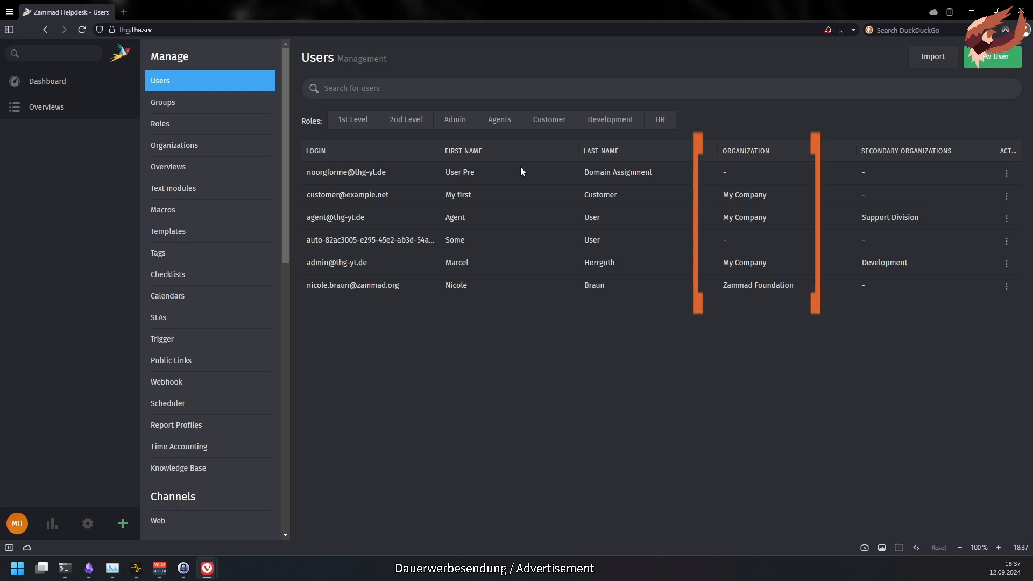
- Set My Company to not shared with domain-based assignment for thg-yt.de, and save
left_click(231, 144)
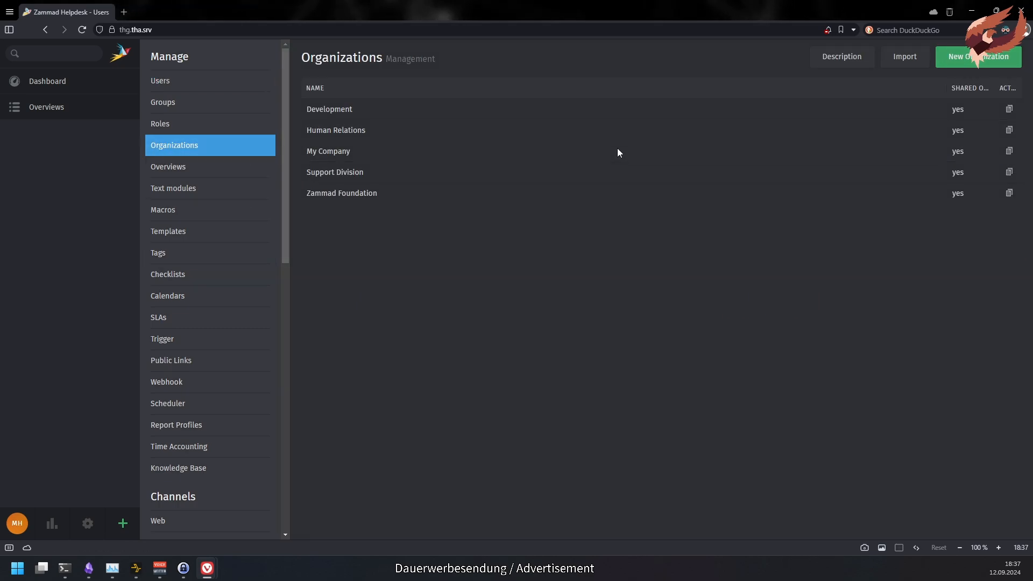
left_click(618, 151)
left_click(657, 130)
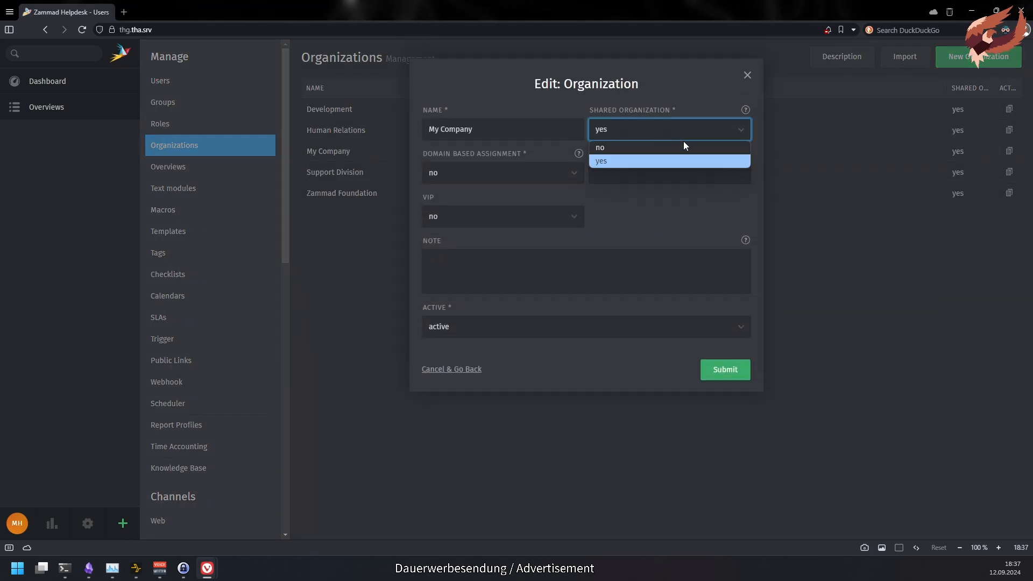
left_click(684, 146)
left_click(567, 174)
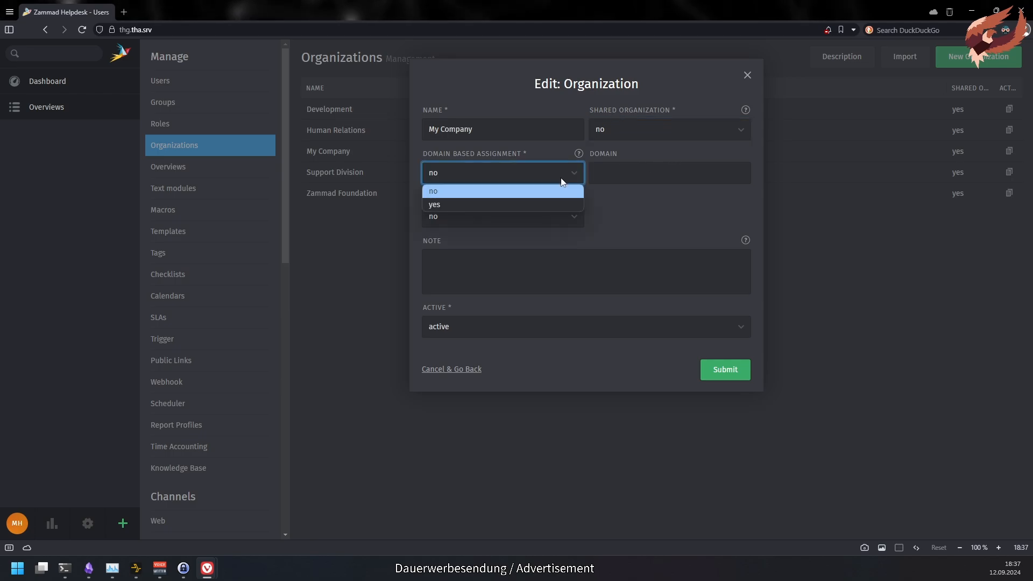
left_click(556, 201)
left_click(650, 172)
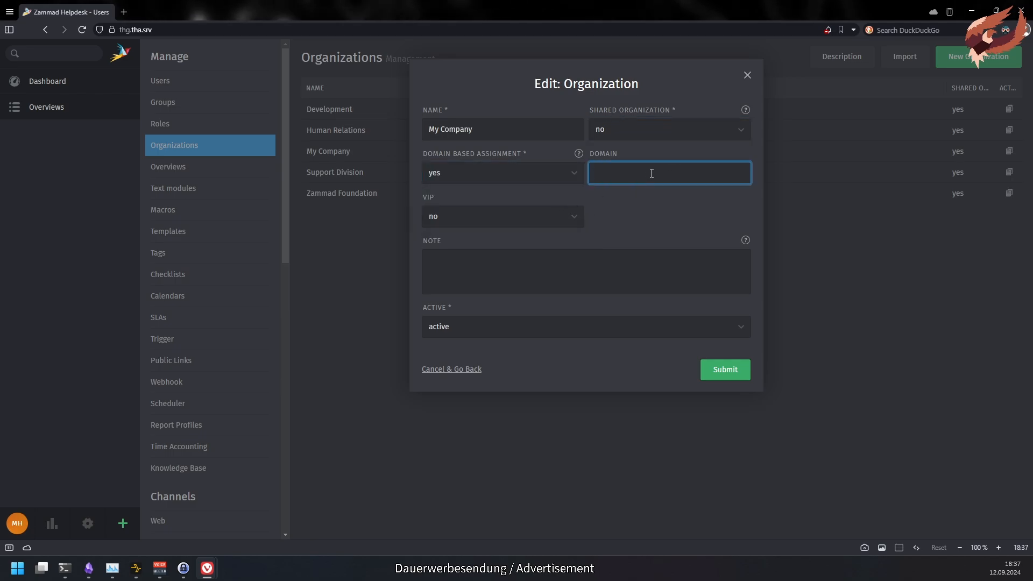
type("thg-yt.de")
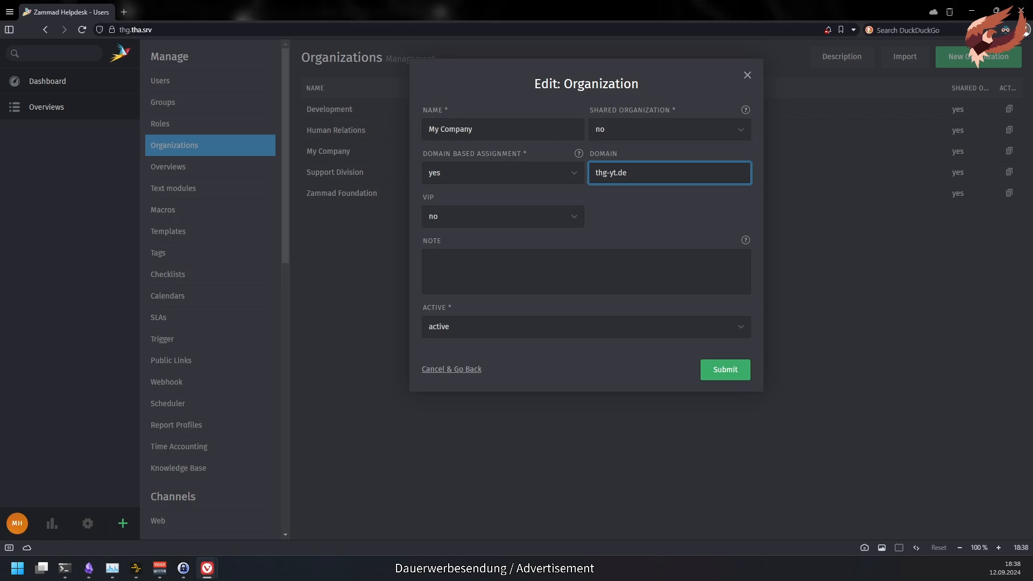
left_click(724, 371)
left_click(225, 82)
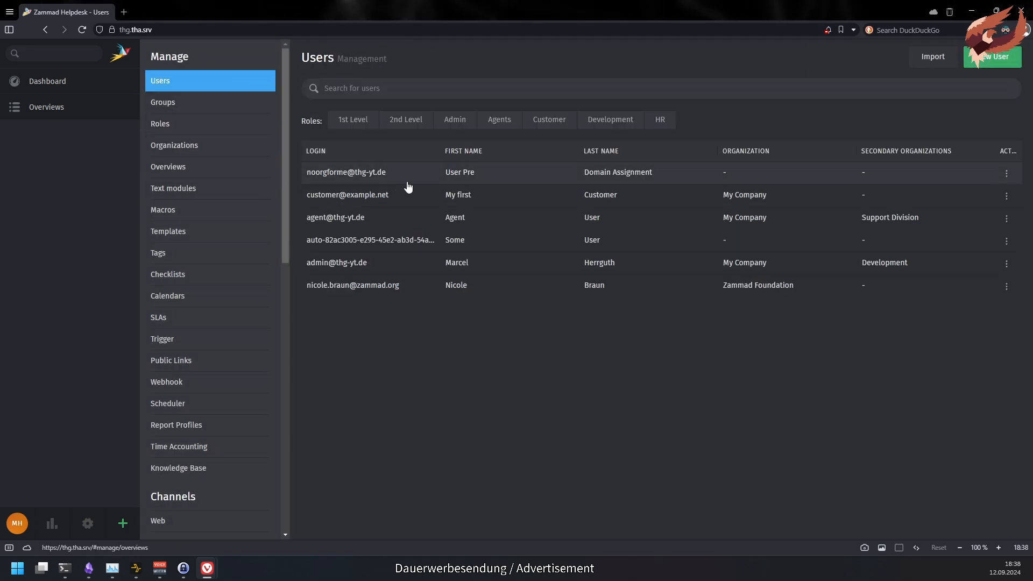
- Inspect the first user's details and close them without changes
left_click(818, 173)
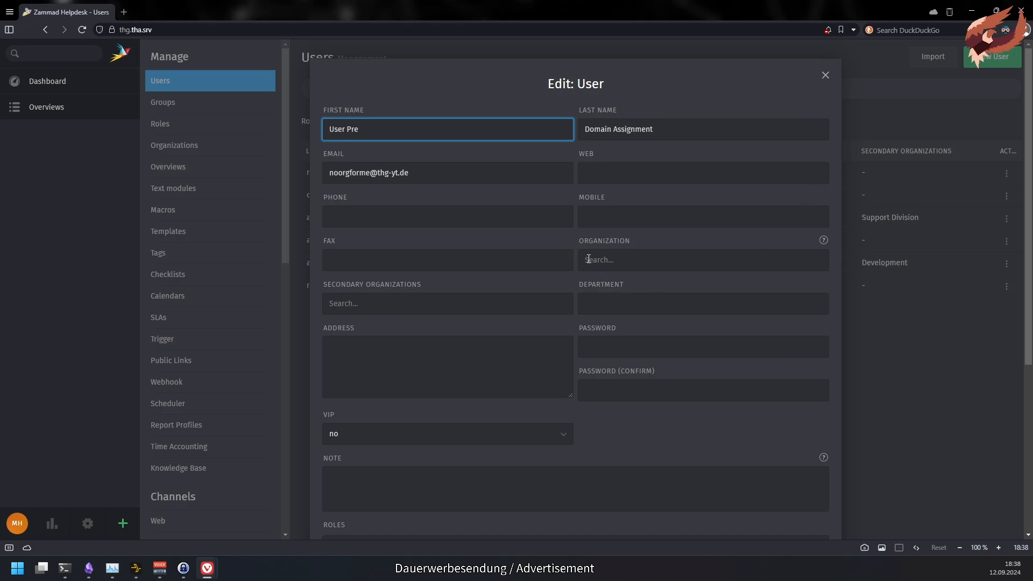
left_click(591, 243)
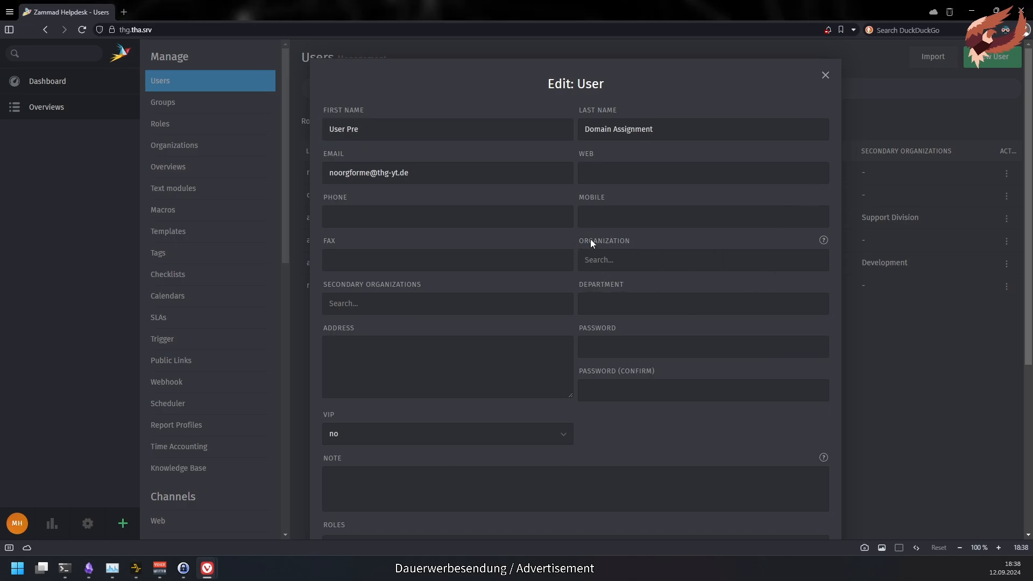
left_click(899, 319)
- Create a new colleague user with first name, last name and a thg-yt.de e-mail address
left_click(993, 57)
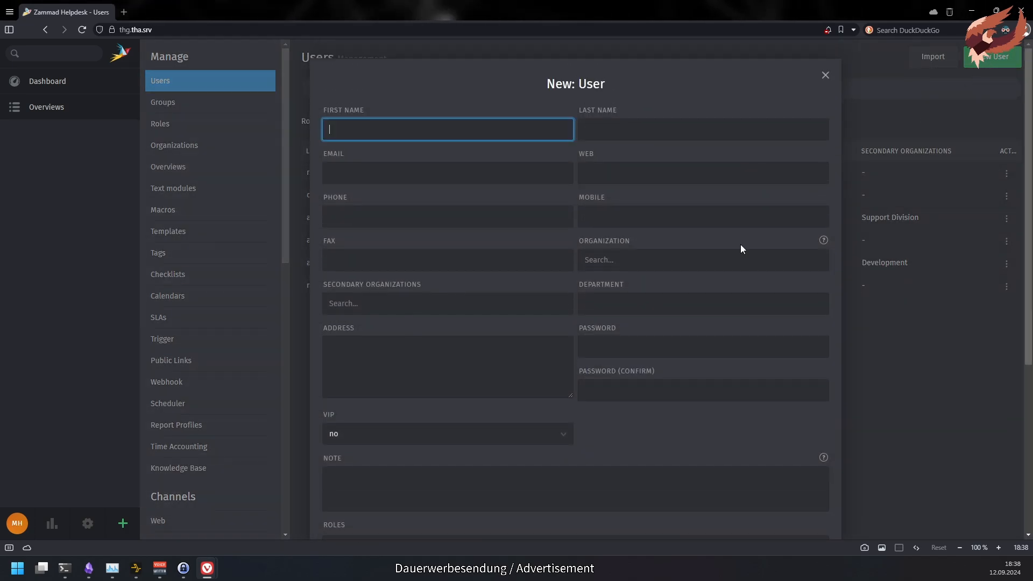
type("New")
key("Tab")
type("Collegue")
left_click(450, 172)
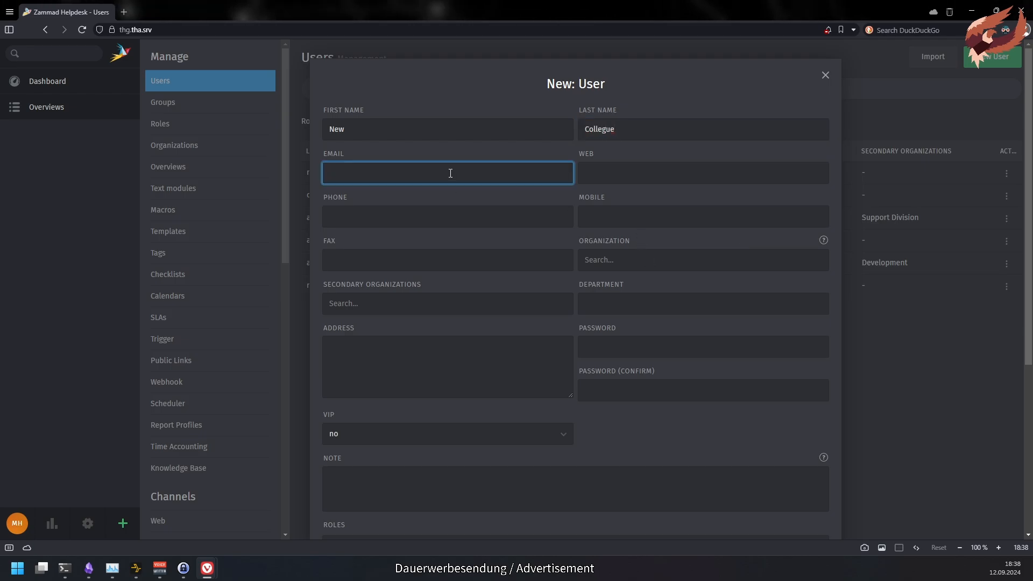
key("Return")
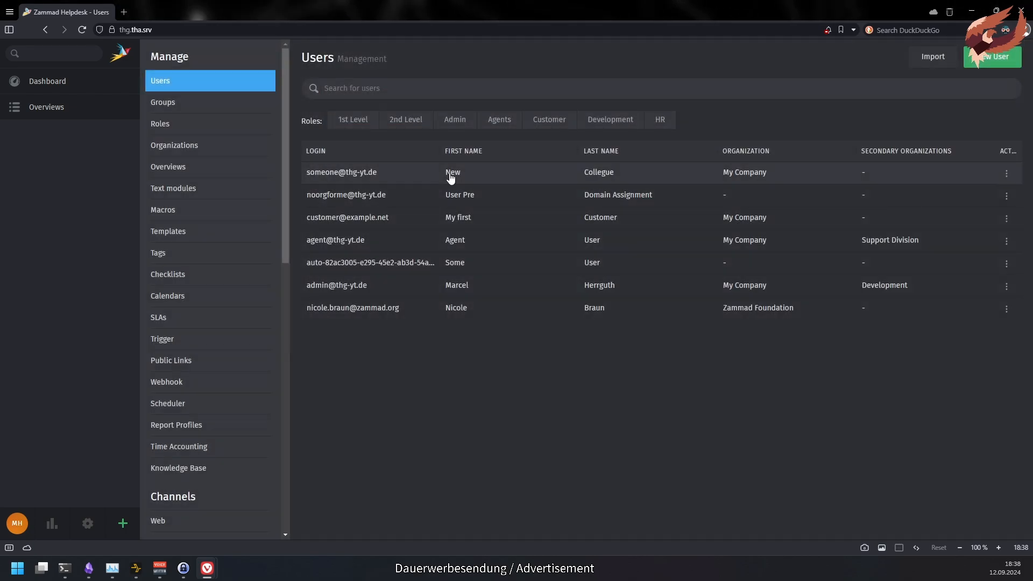
- Open the new colleague's details and clear the assigned organization
left_click(495, 183)
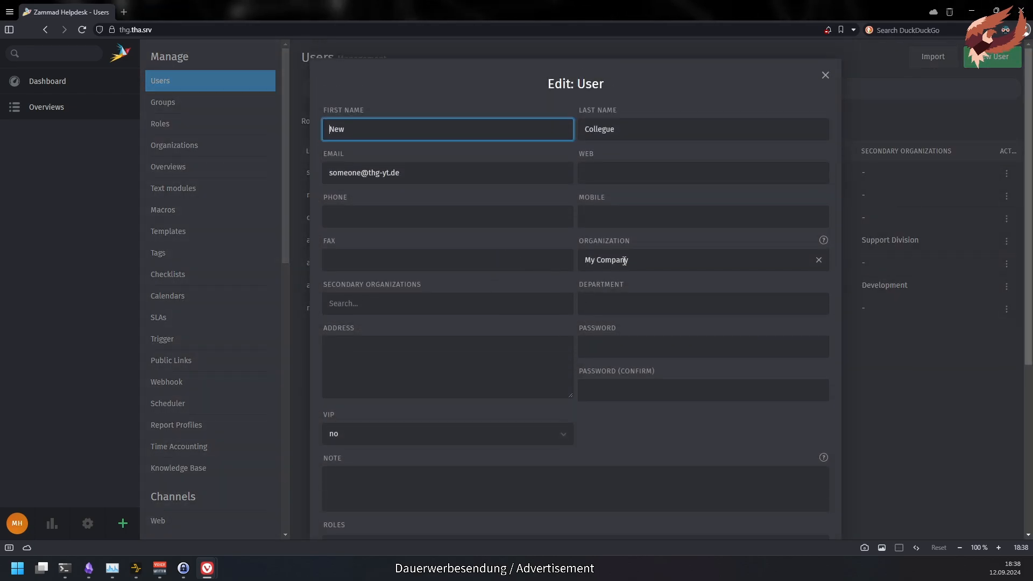
double_click(656, 261)
left_click(818, 260)
left_click(759, 288)
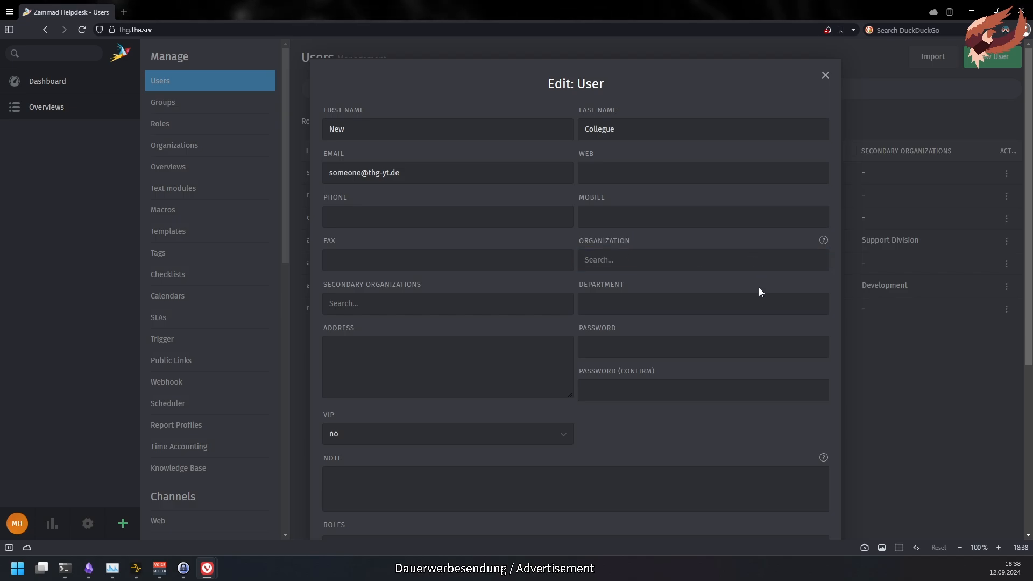
- Set My Company's VIP option to yes, save, and open its organization profile
left_click(201, 152)
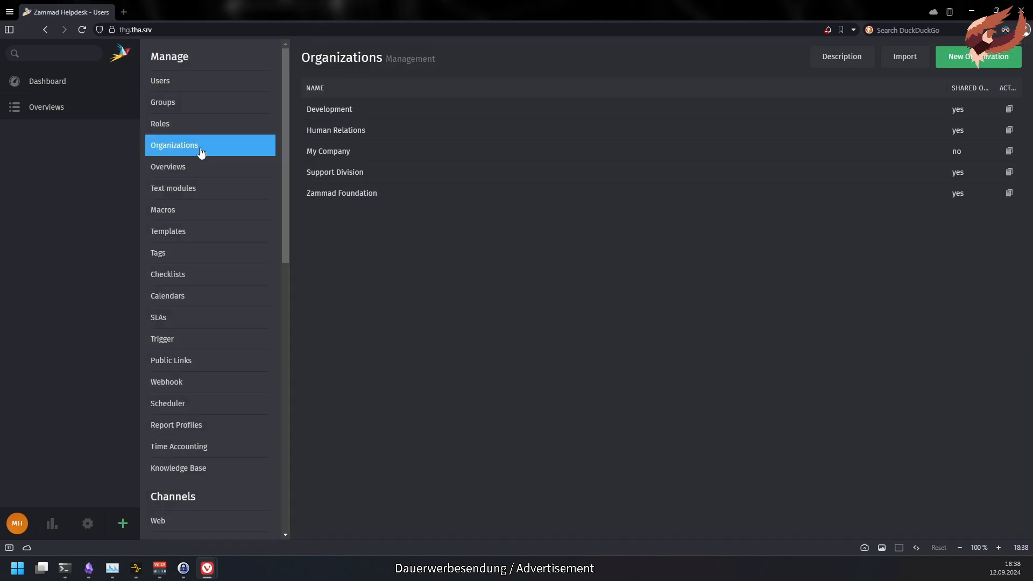
left_click(480, 156)
left_click(568, 215)
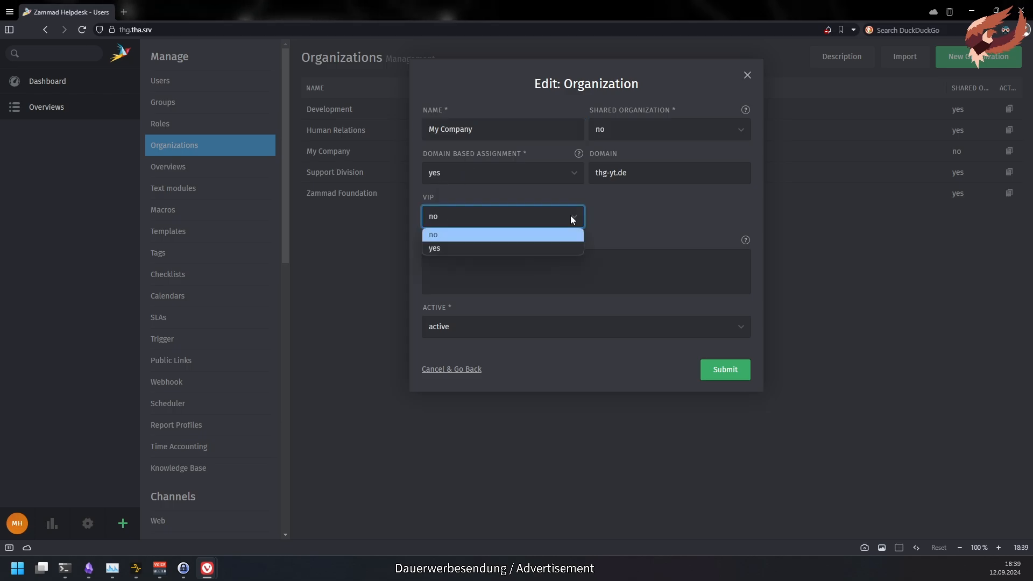
left_click(571, 248)
left_click(726, 371)
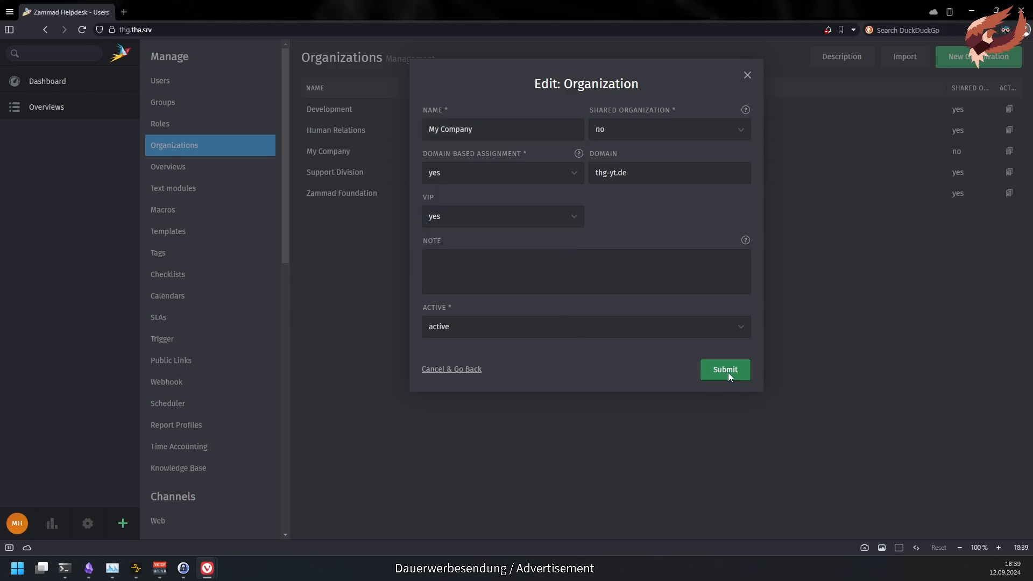
left_click(61, 56)
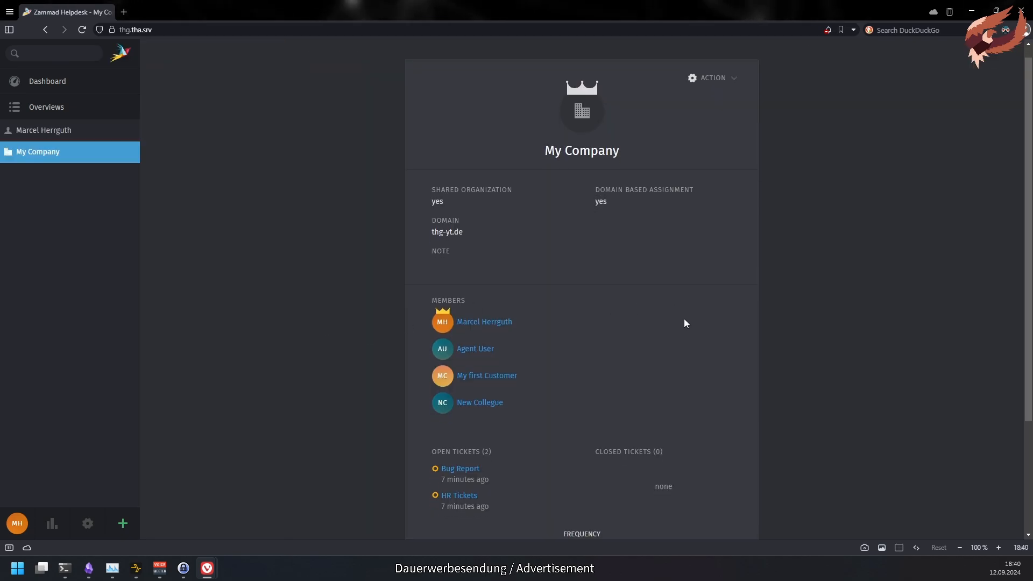
- Open My Company's Bug Report and HR Tickets tickets, then return to edit My Company
scroll(592, 339, "down", 3)
left_click(459, 322)
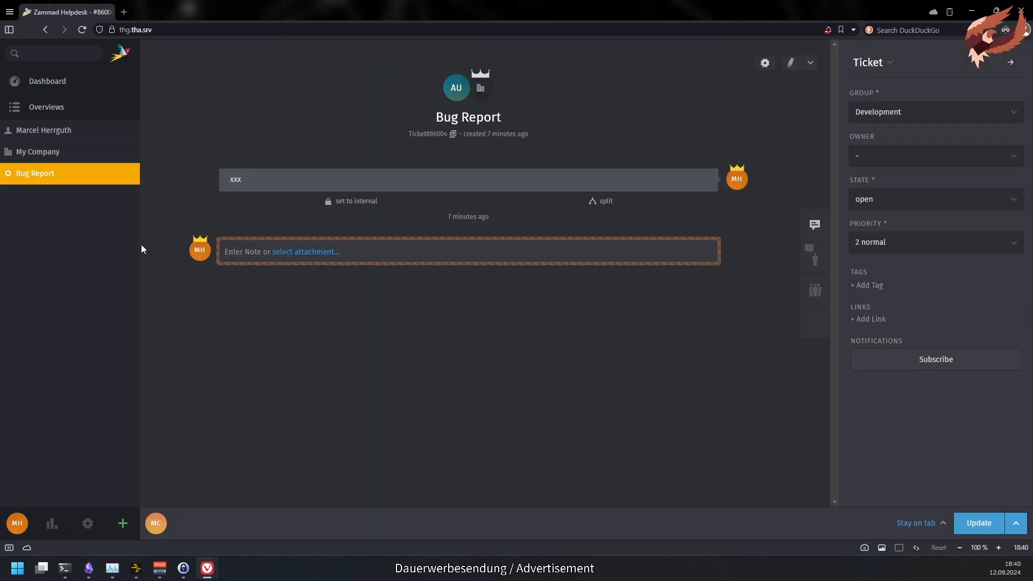
left_click(65, 152)
left_click(453, 348)
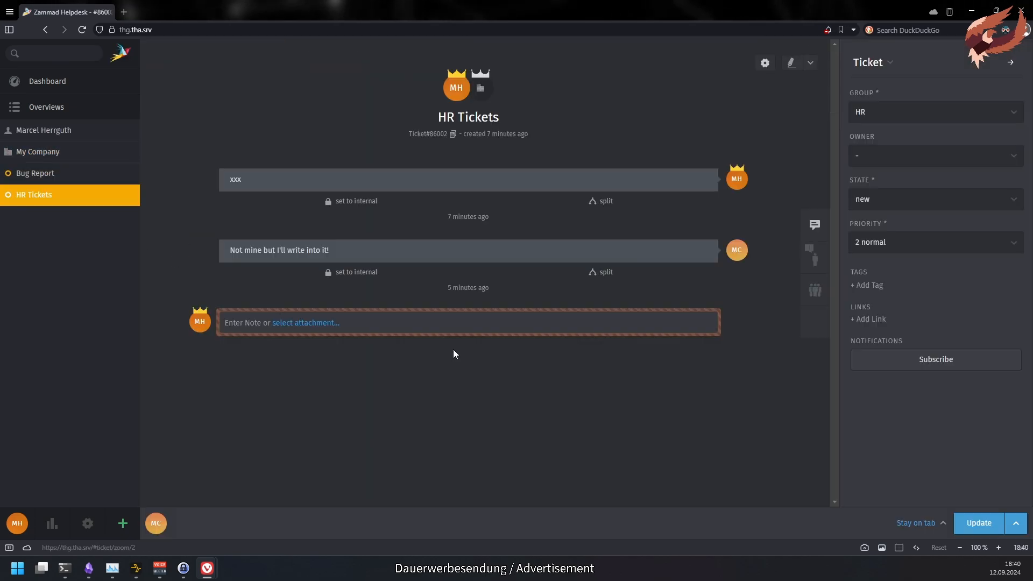
left_click(34, 173)
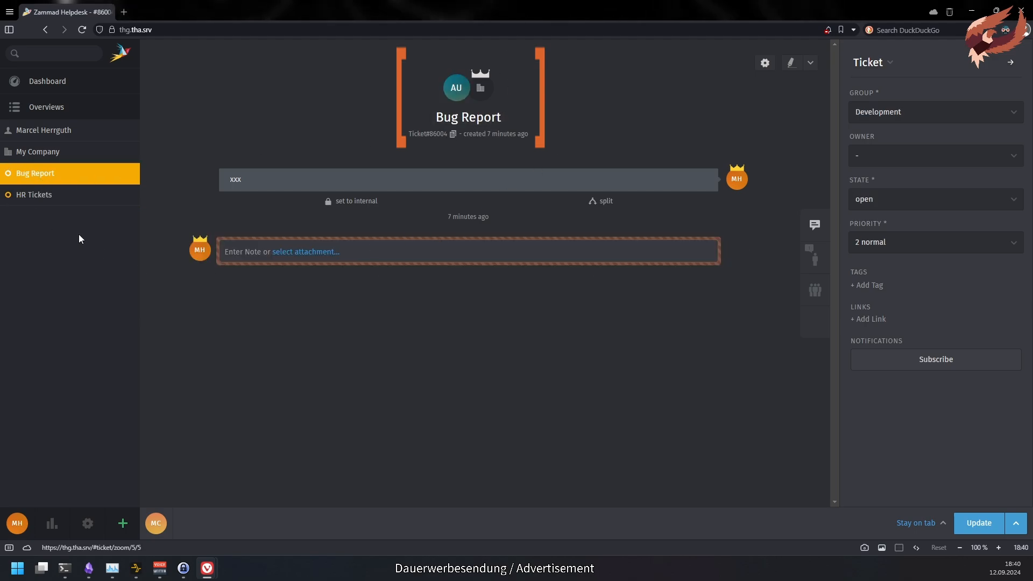
left_click(43, 200)
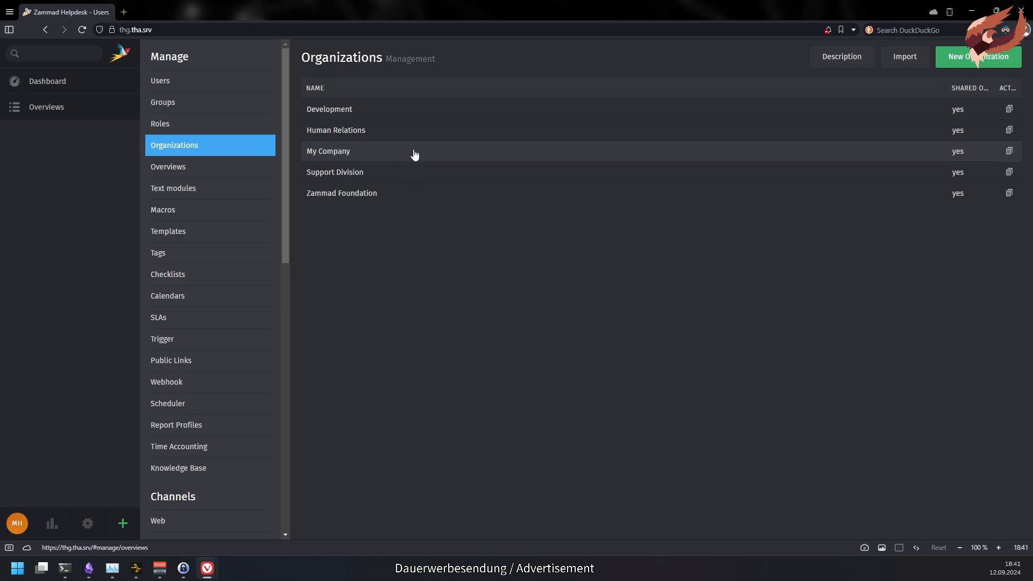
left_click(412, 153)
- Keep My Company not shared, add the note "It's a secret...", and save
left_click(617, 129)
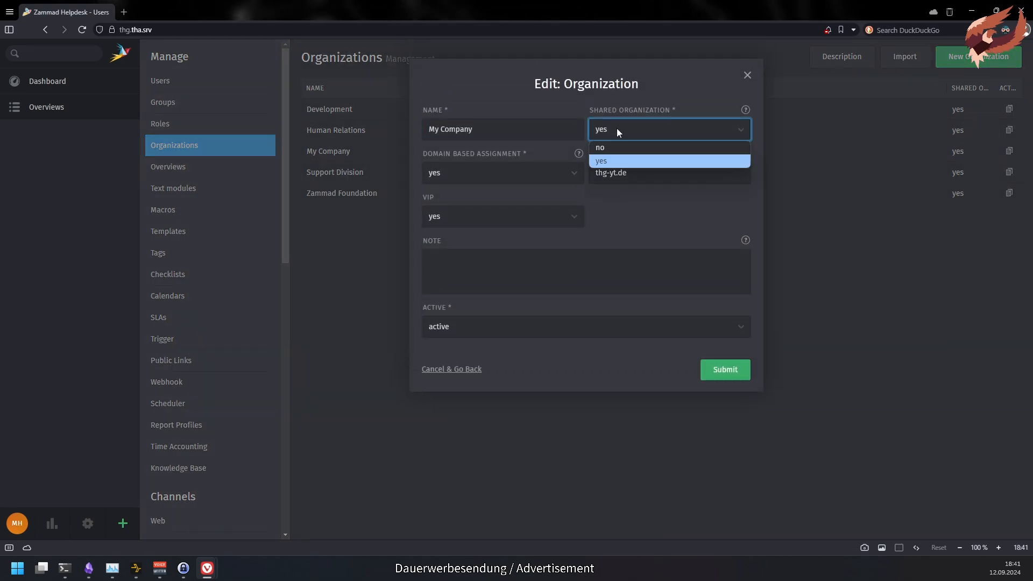
left_click(613, 148)
left_click(577, 264)
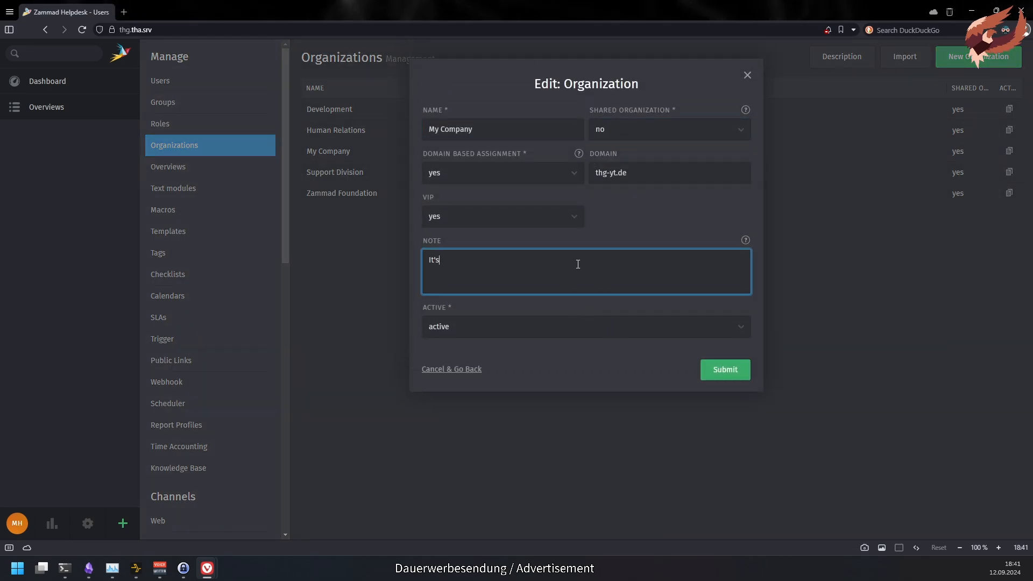
type("It's a secret... ;)")
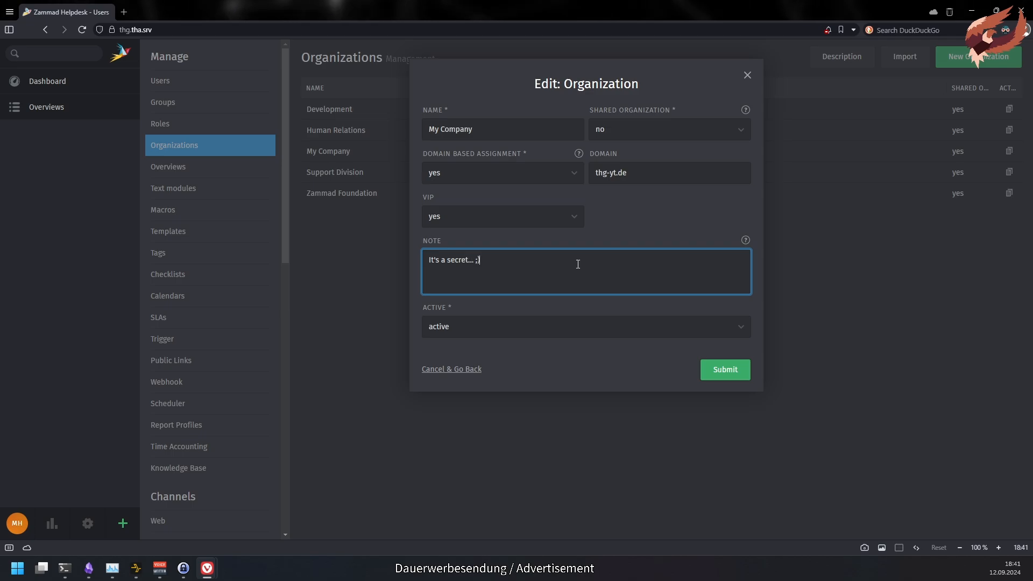
left_click(725, 370)
- Set Zammad Foundation to inactive and save
left_click(726, 194)
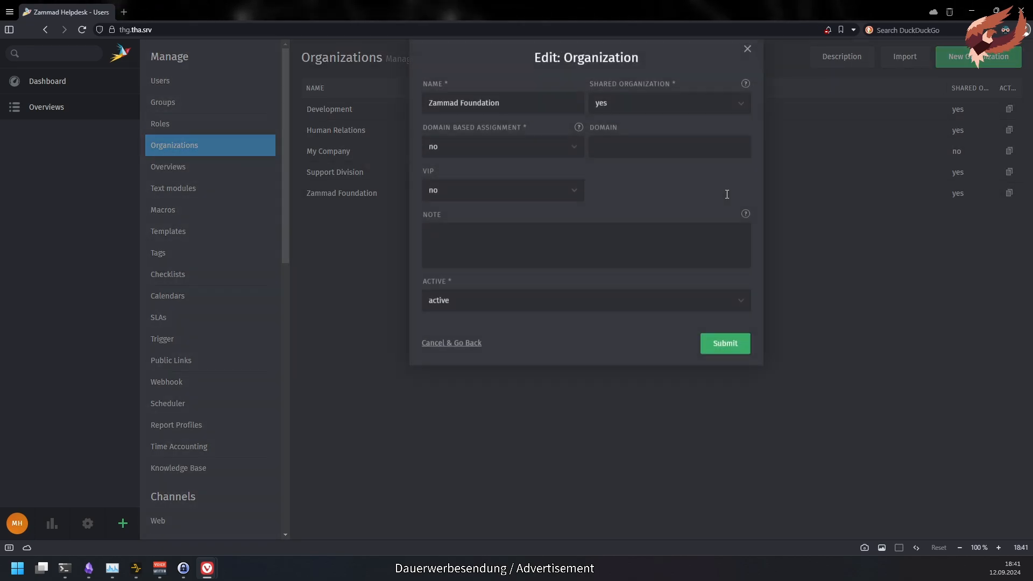
left_click(528, 334)
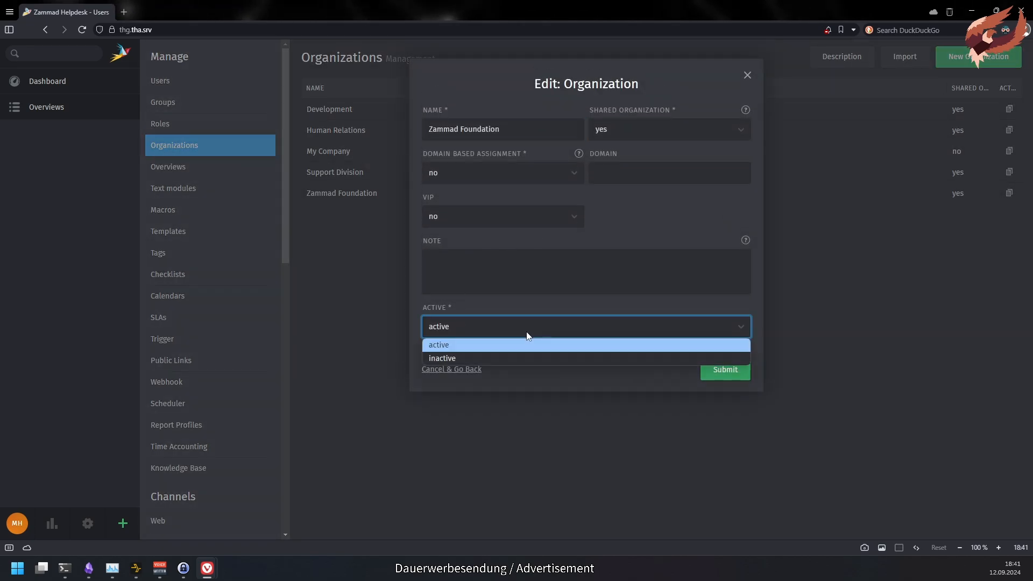
left_click(517, 359)
left_click(726, 369)
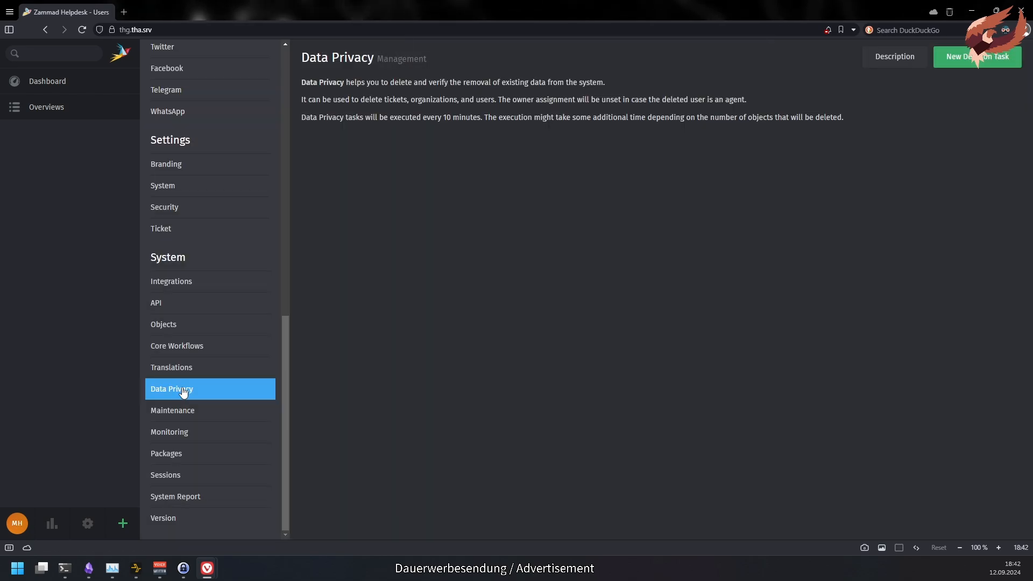
- Start a new deletion task for a customer user and open the Delete Organization option
left_click(963, 64)
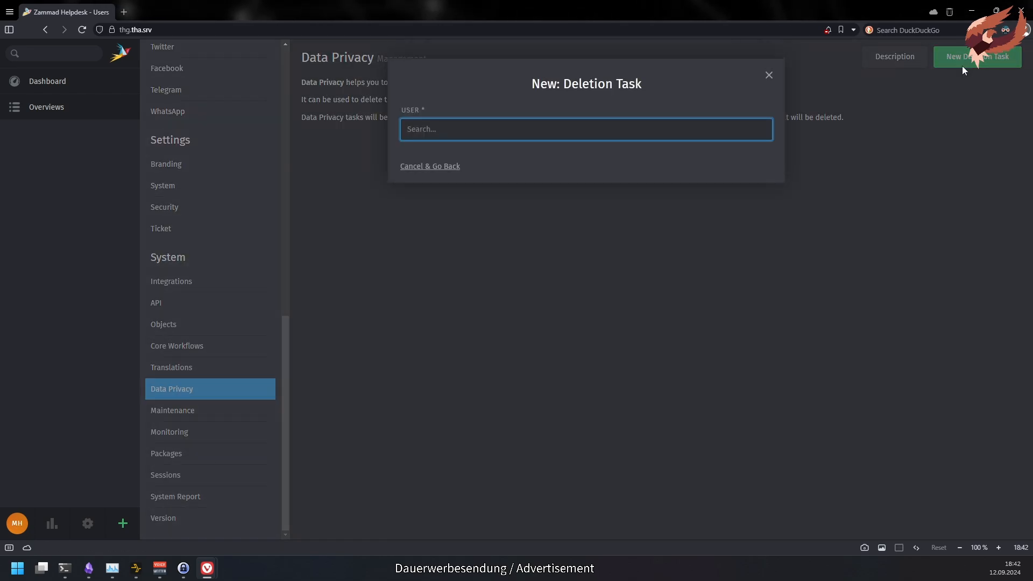
type("nicole")
left_click(651, 148)
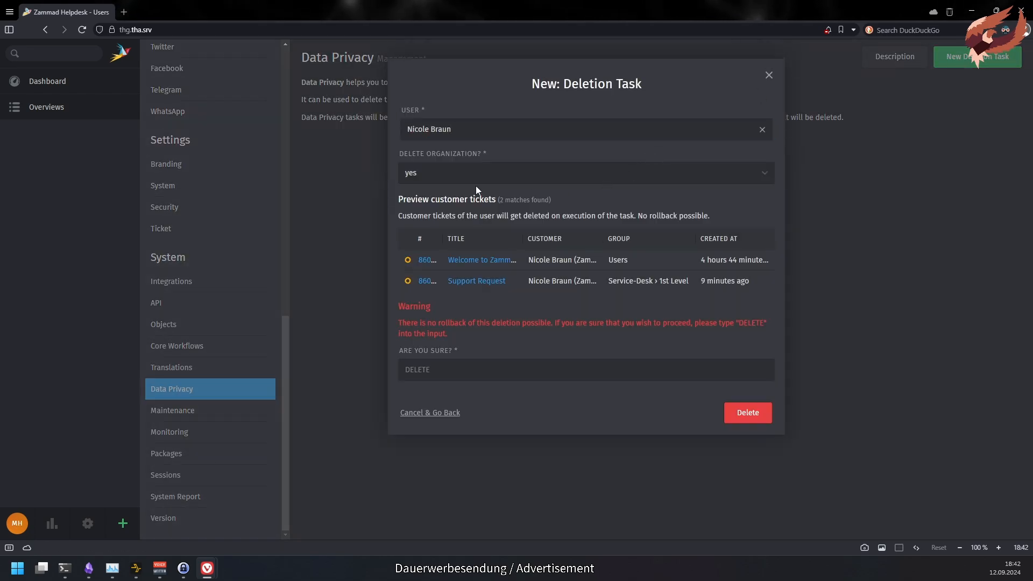
left_click(658, 173)
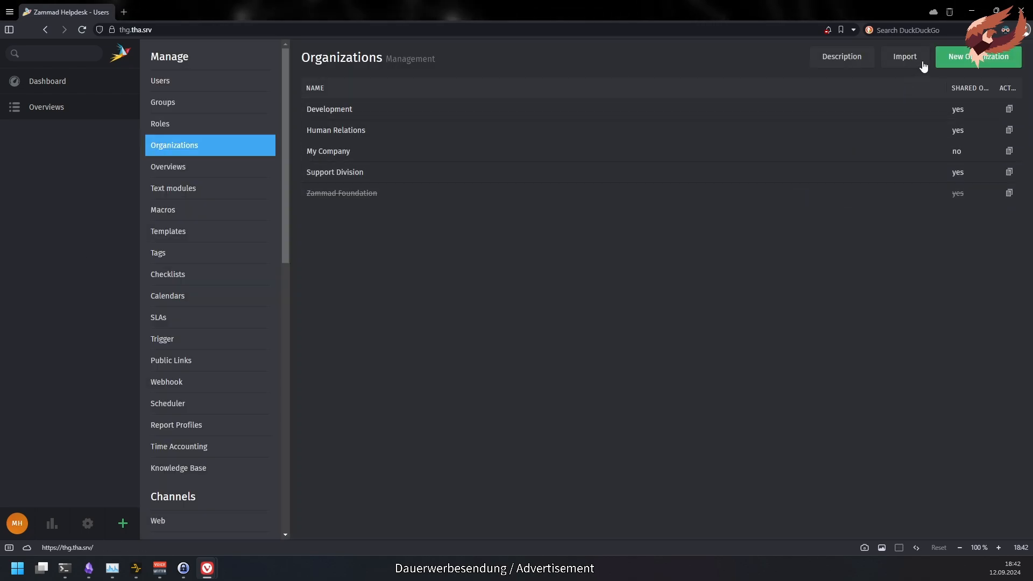
- Open the organization import form from the Organizations page
left_click(905, 57)
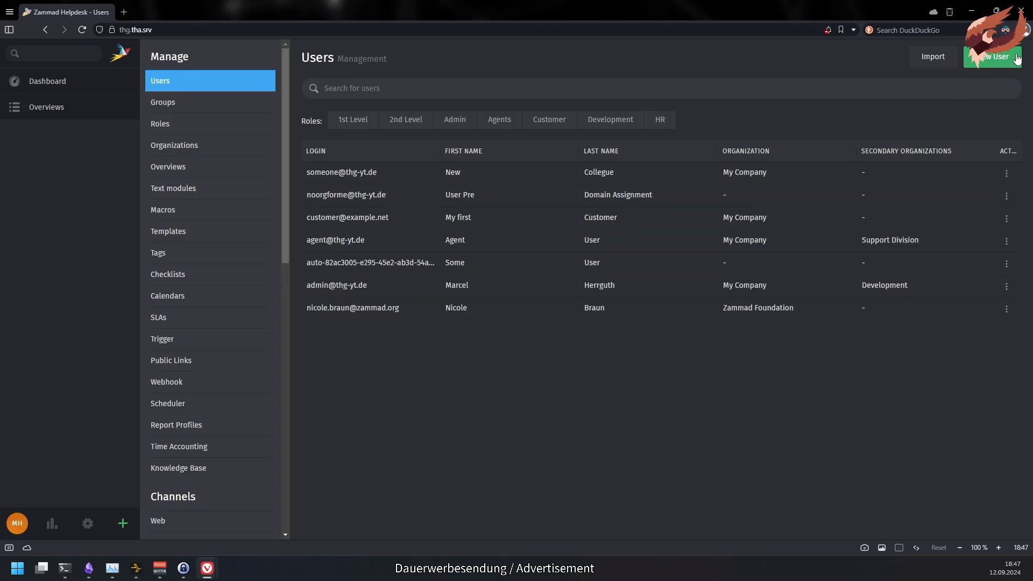
- Start a new user and fill in the first name, last name, e-mail and phone number
left_click(1018, 59)
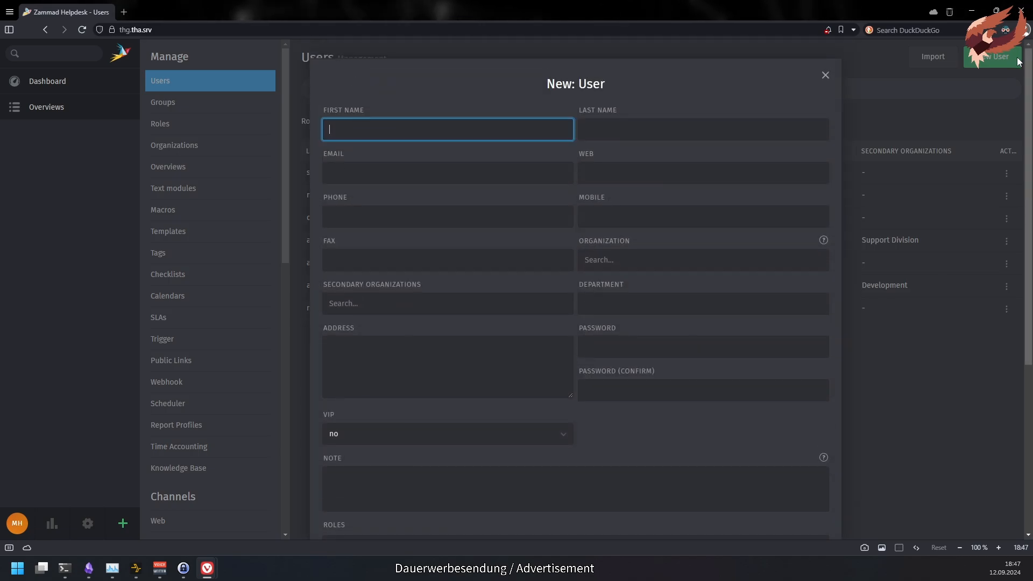
type("John")
key("Tab")
type("Doe")
key("Tab")
type("jdoe@example.net")
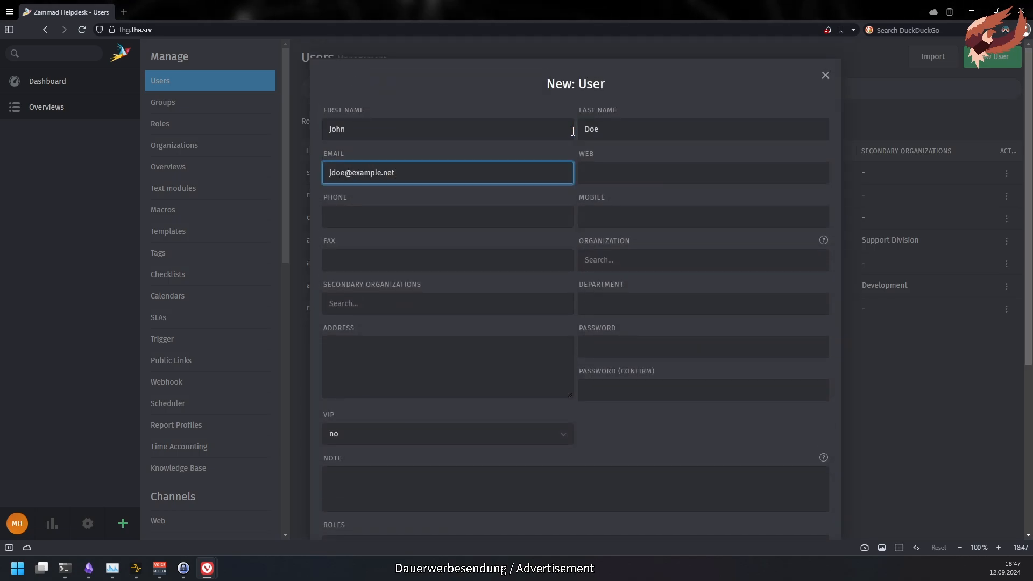
left_click(544, 214)
type("666")
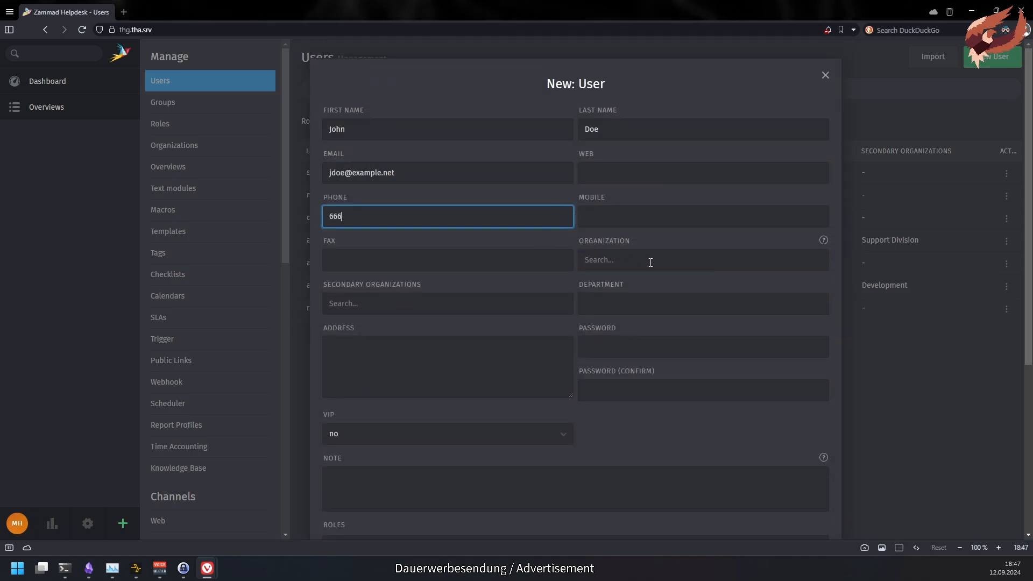
- Set organization My Company, secondary Human Relations and Development, and note "external contractor"
left_click(650, 262)
type("my")
key("Return")
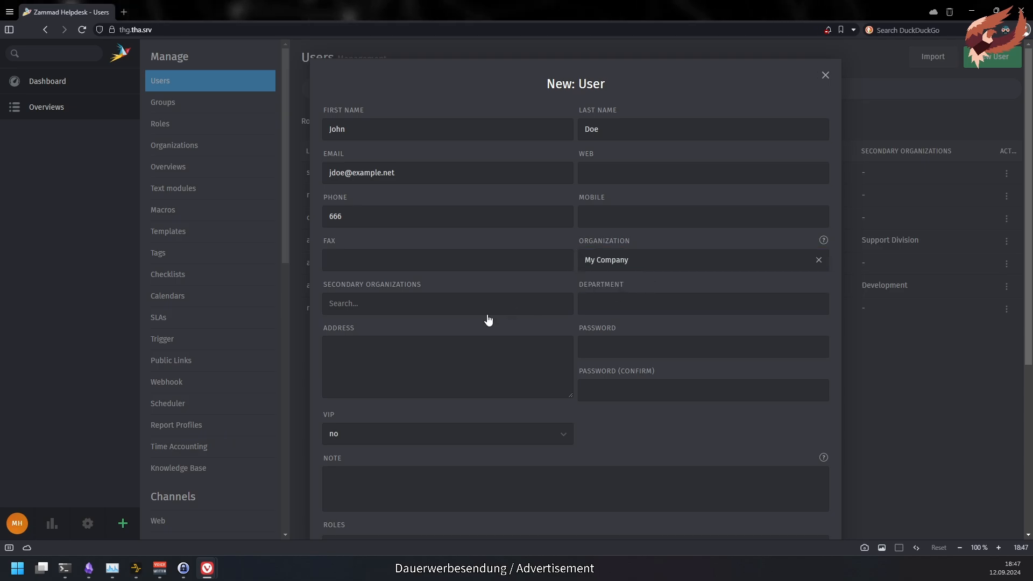
left_click(488, 309)
type("hu")
key("Return")
type("de")
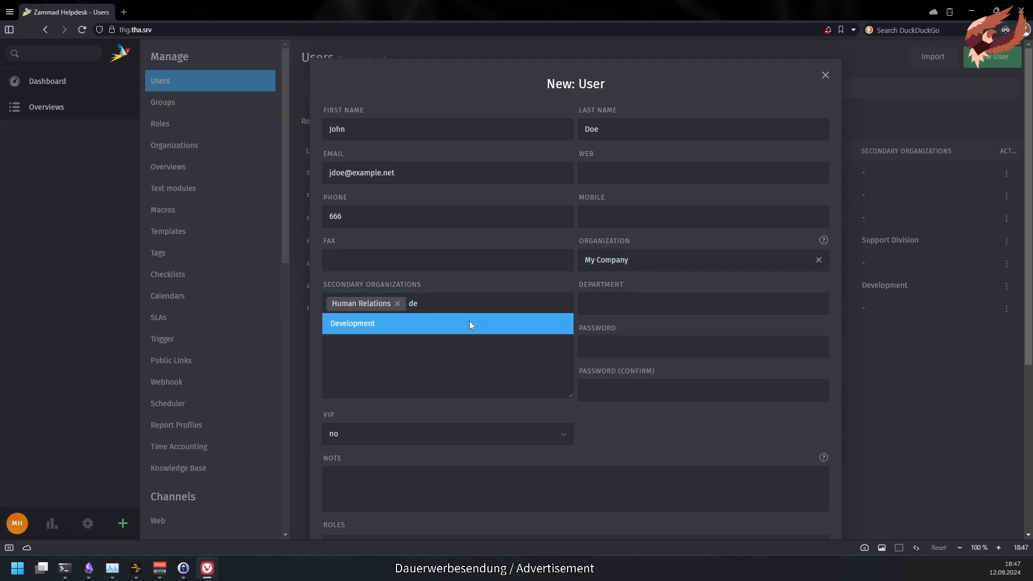
left_click(469, 321)
left_click(390, 478)
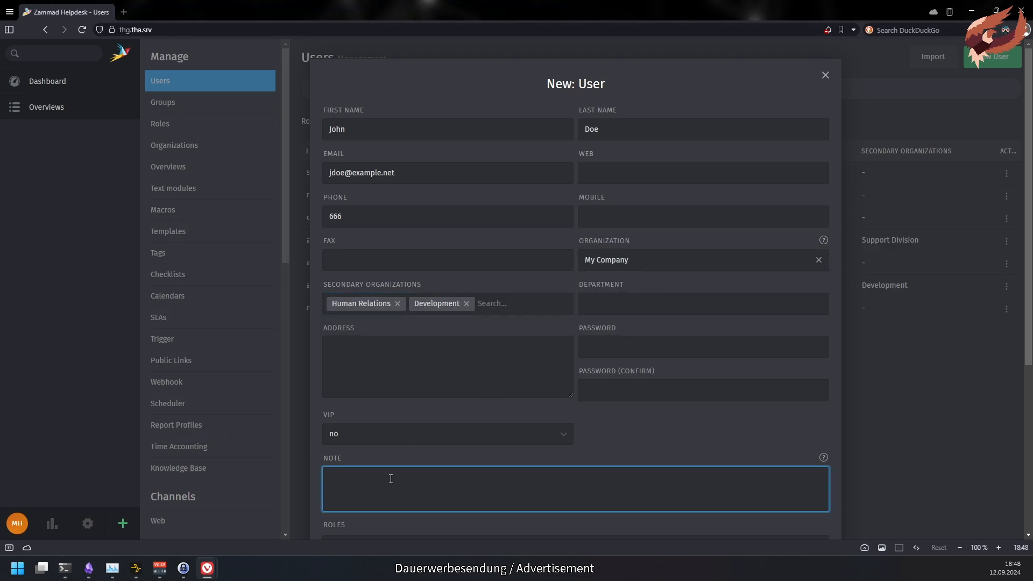
type("external contractor")
- Give the user the Customer and Agents roles, leave group permissions unset, and submit
scroll(1021, 259, "down", 5)
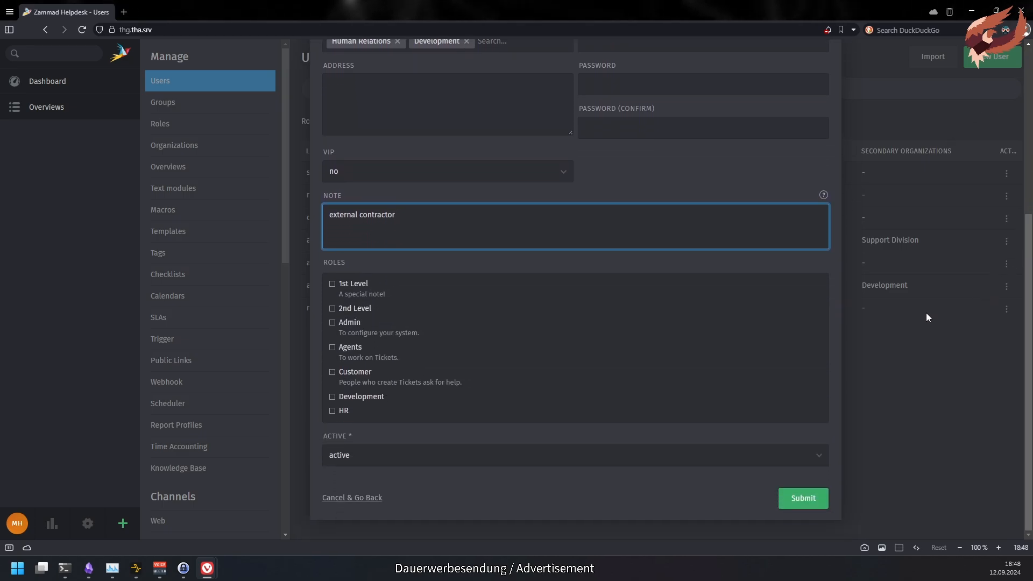
left_click(345, 377)
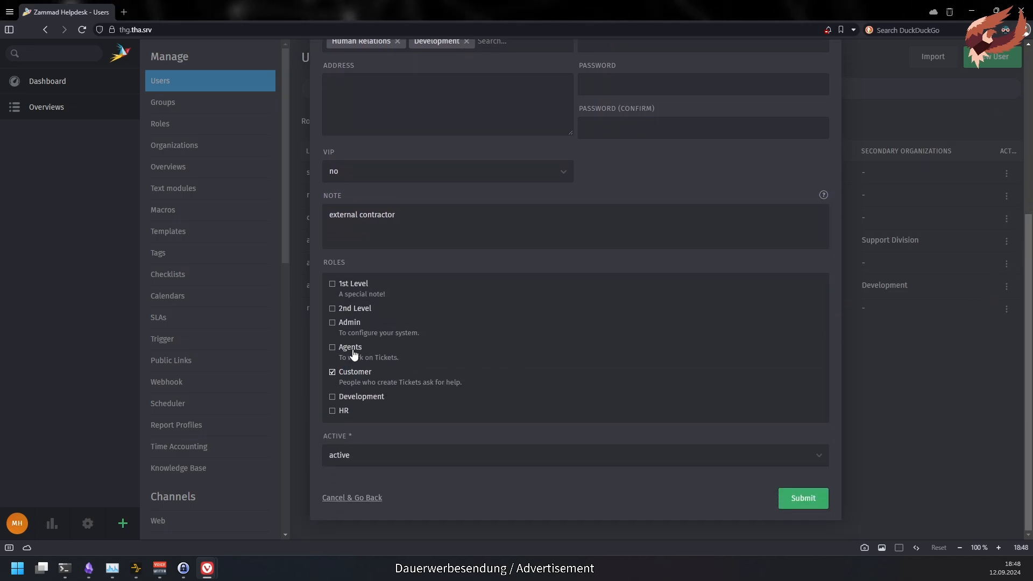
left_click(354, 354)
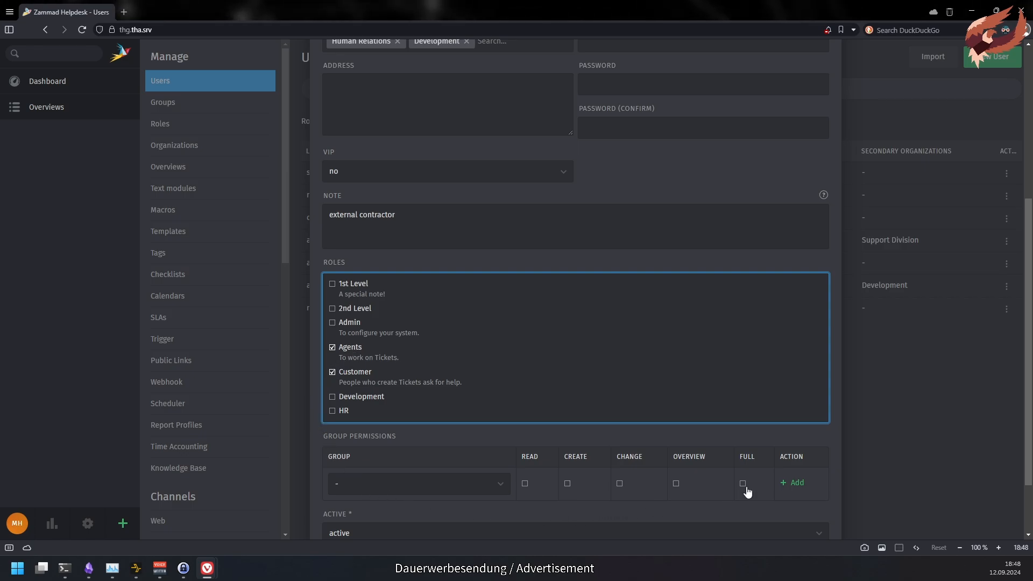
left_click(504, 478)
scroll(504, 478, "down", 3)
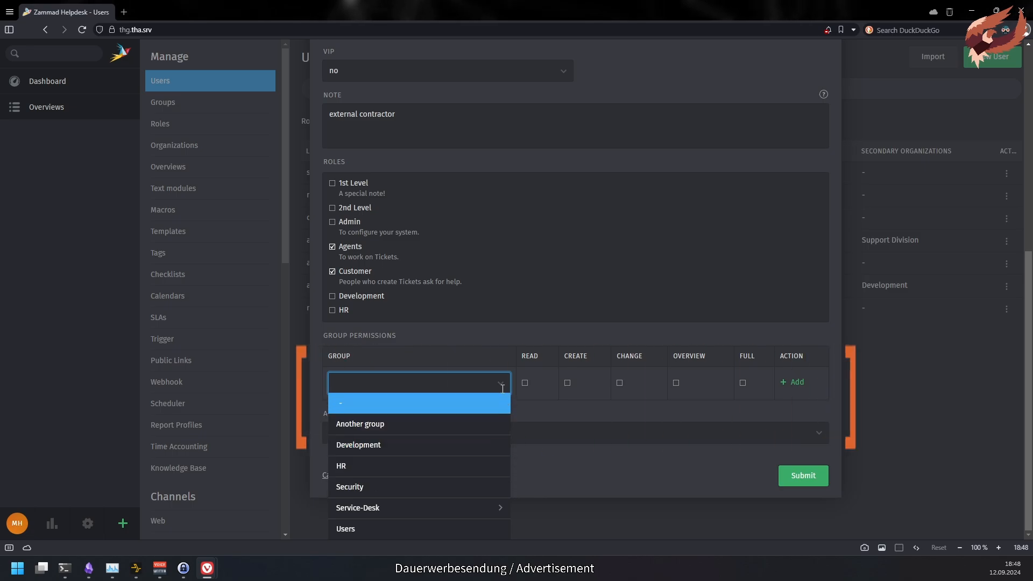
left_click(528, 409)
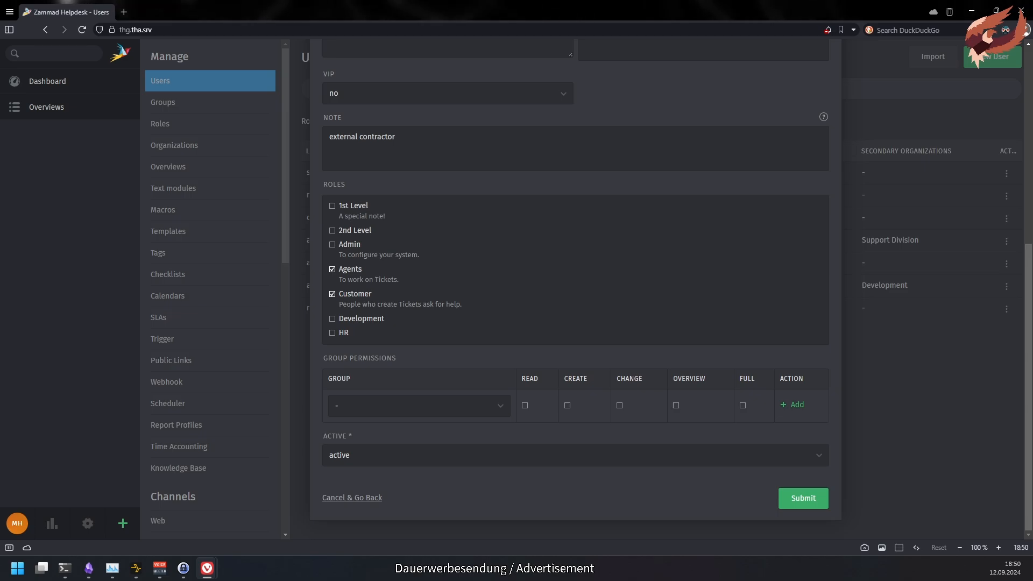
left_click(782, 499)
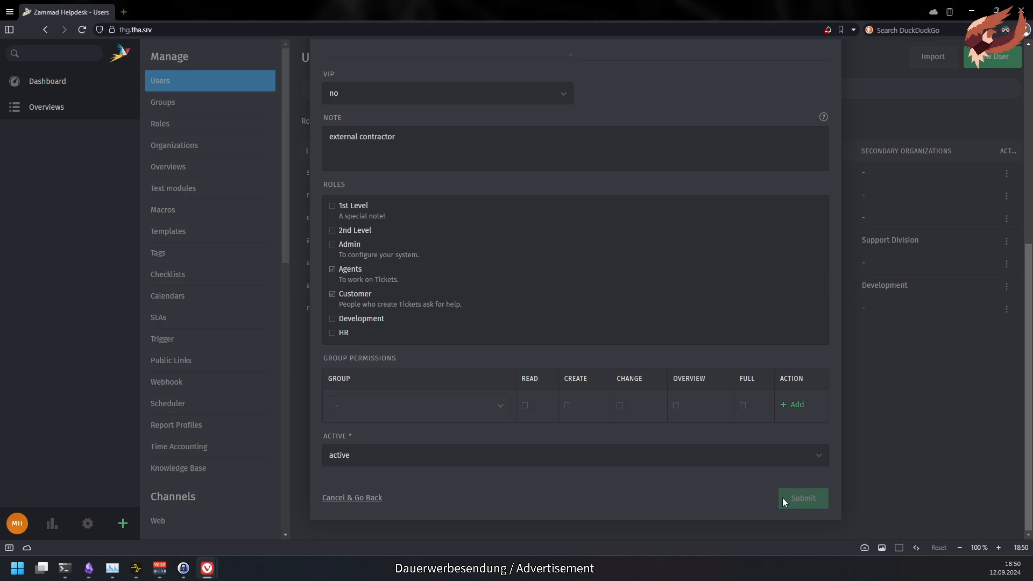
left_click(66, 53)
type("my com")
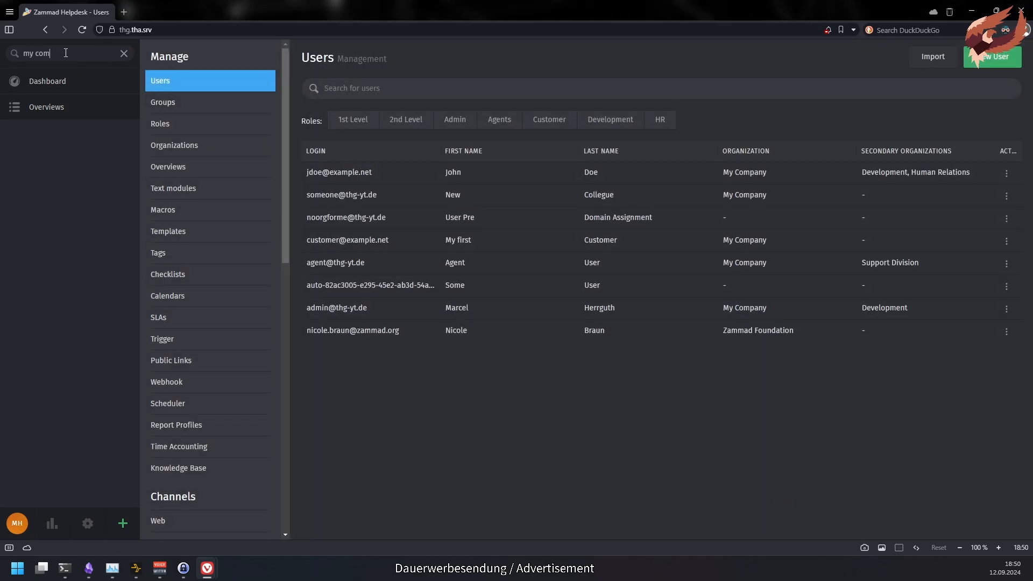
left_click(73, 231)
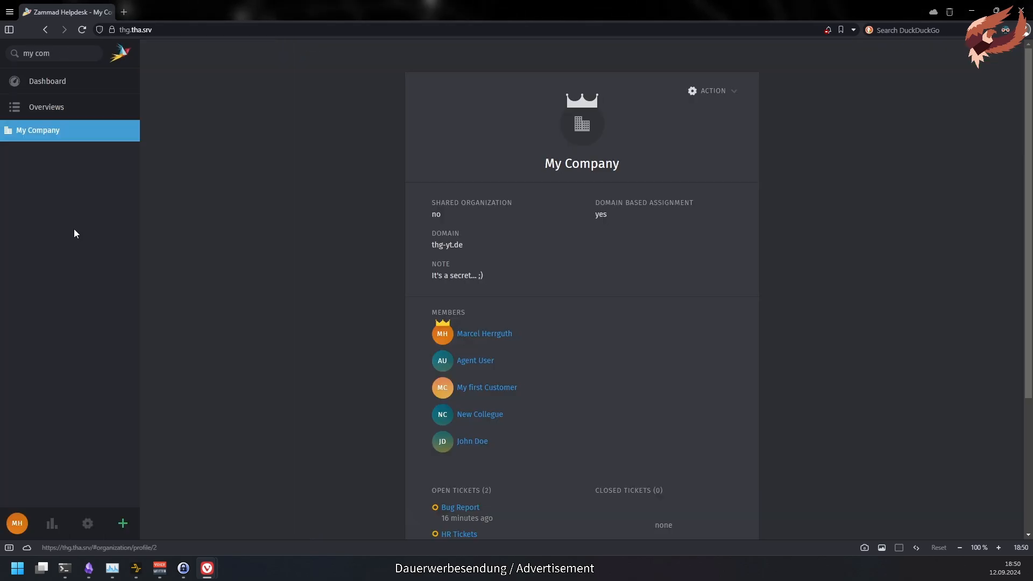
scroll(431, 299, "down", 2)
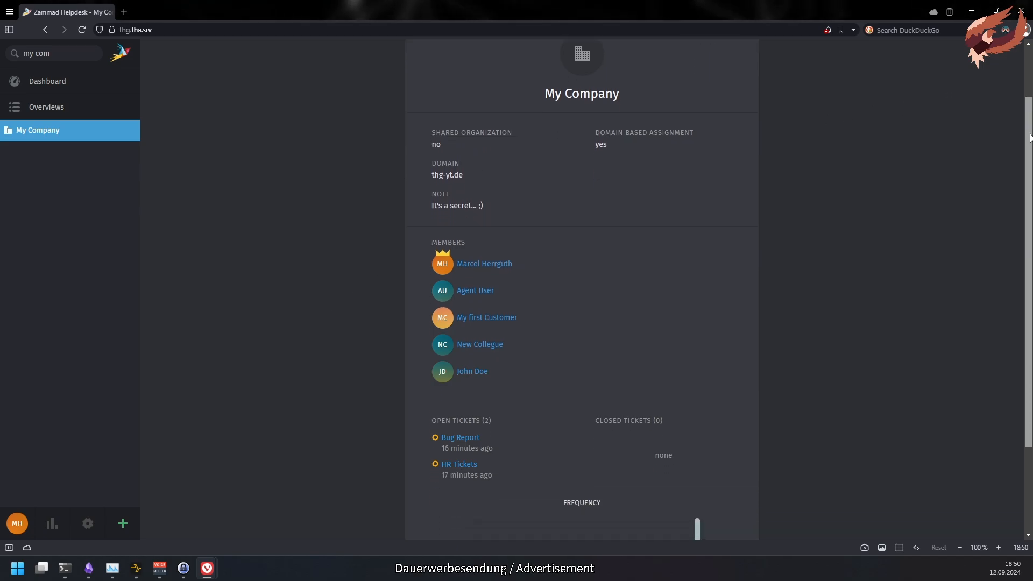
left_click(478, 277)
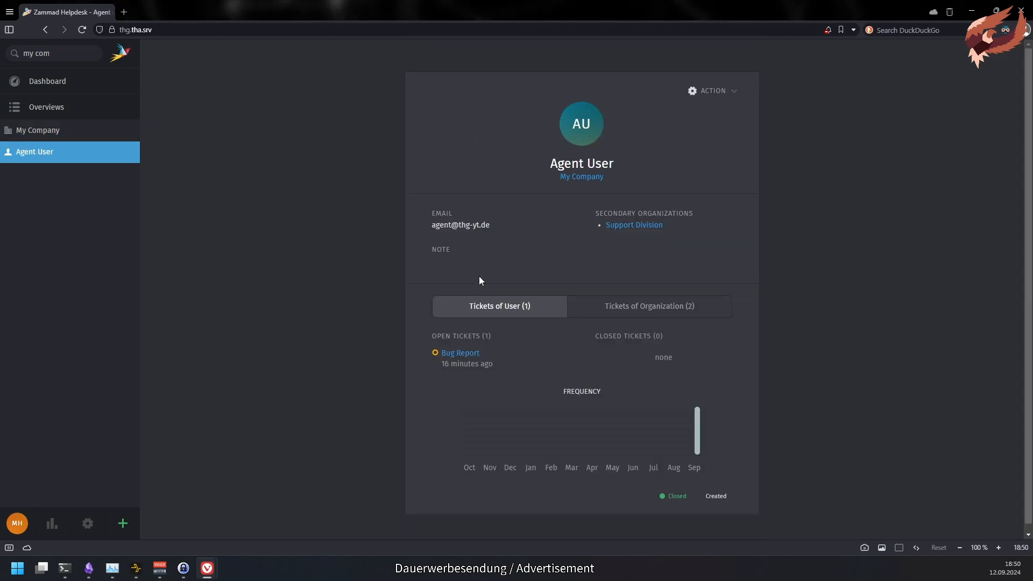
left_click(657, 307)
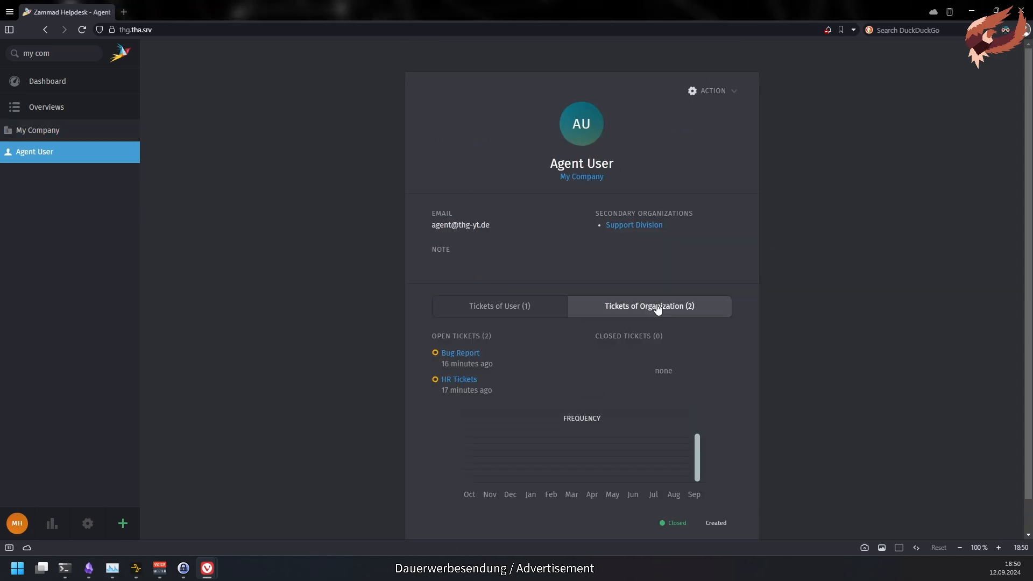
left_click(528, 313)
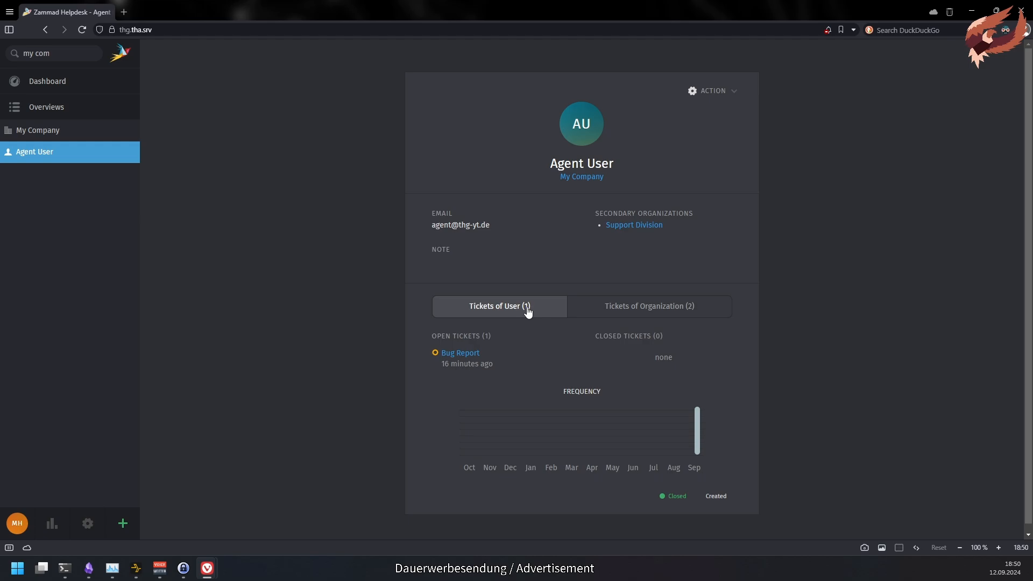
left_click(665, 307)
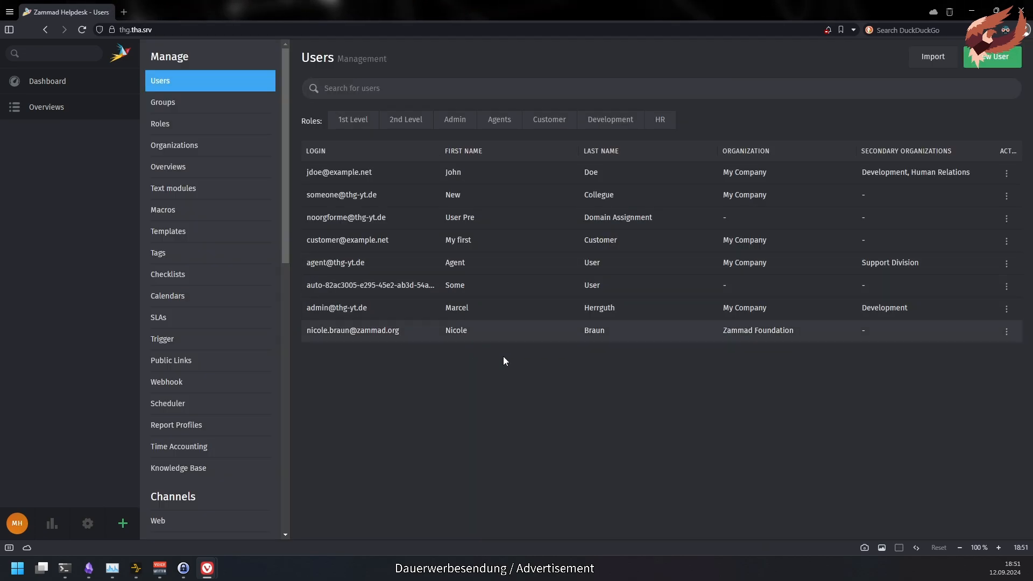
- View the helpdesk as the Zammad Foundation customer and browse the organization's and own ticket overviews
left_click(1006, 331)
left_click(1001, 358)
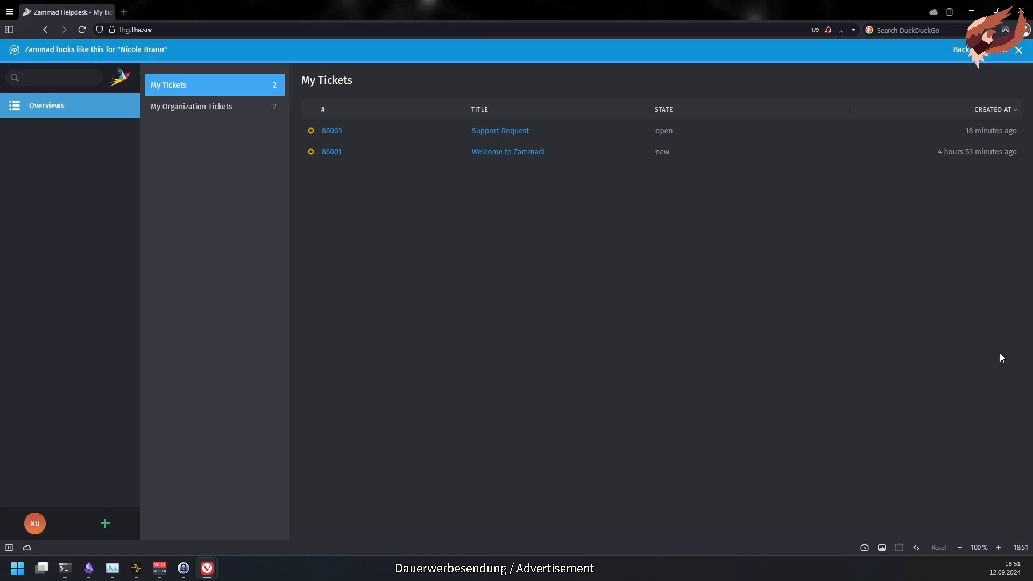
left_click(161, 109)
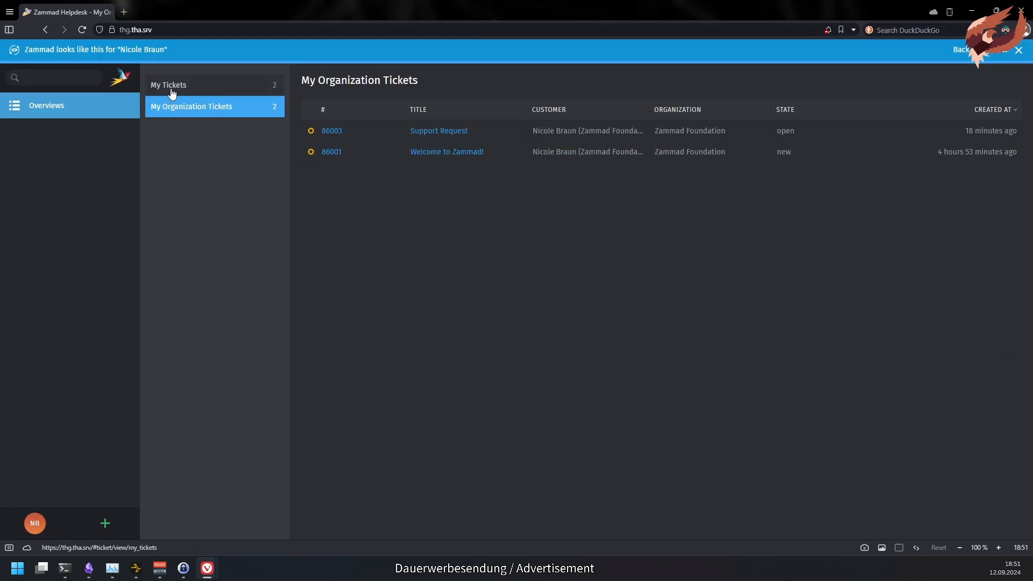
left_click(169, 89)
- Start a customer ticket with group Security, abandon it, and end the customer preview
left_click(105, 523)
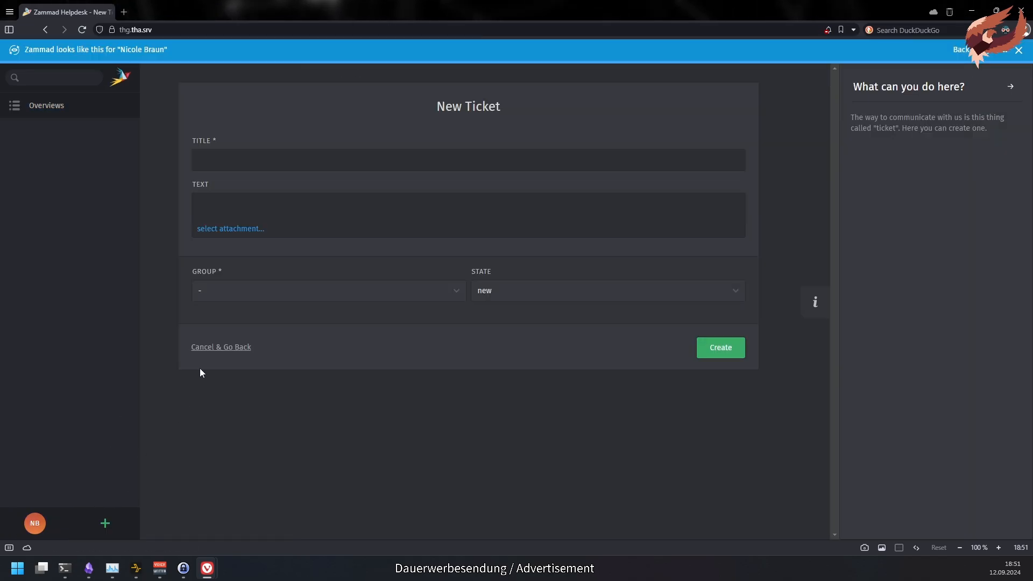
left_click(432, 285)
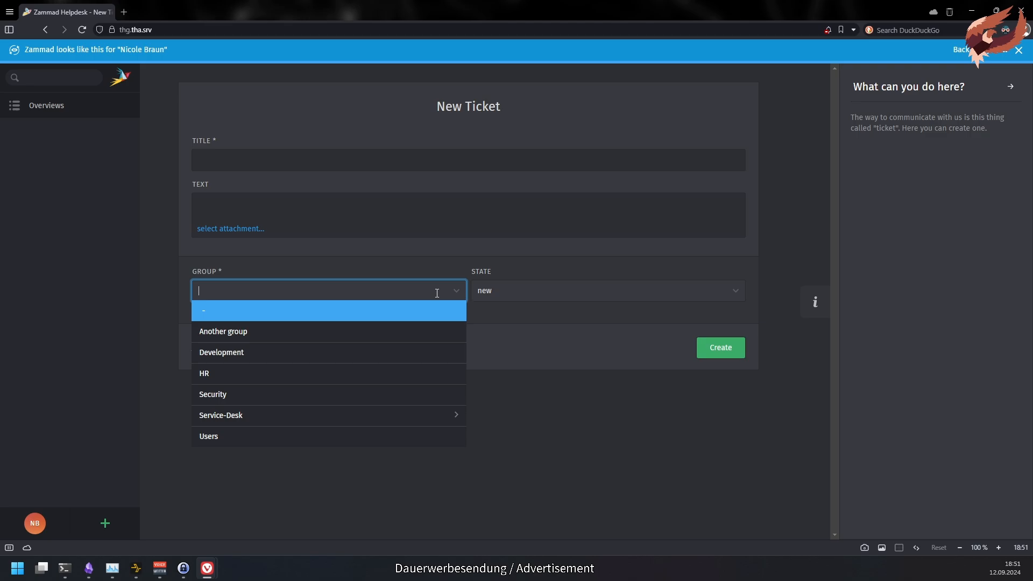
left_click(424, 394)
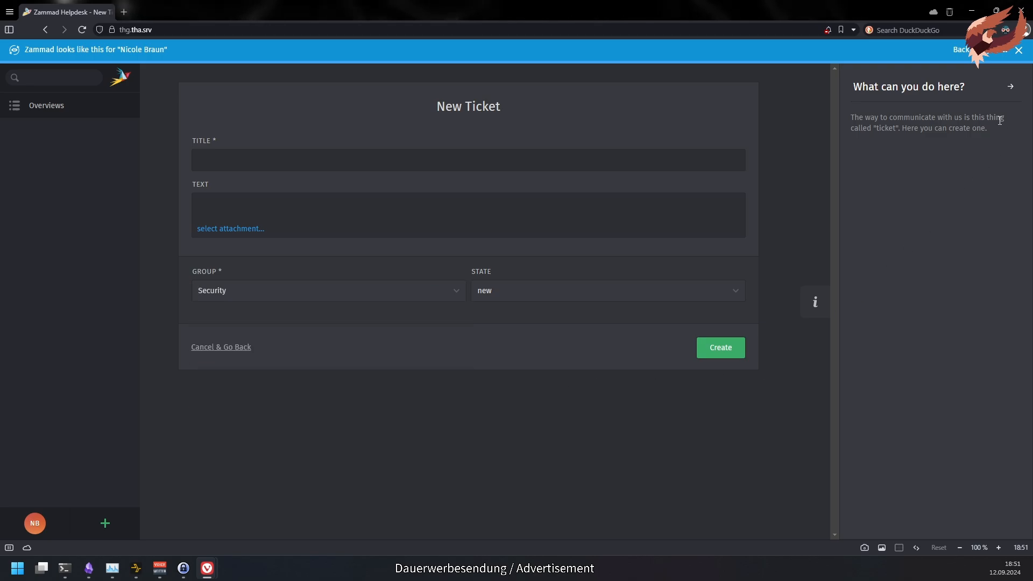
left_click(230, 348)
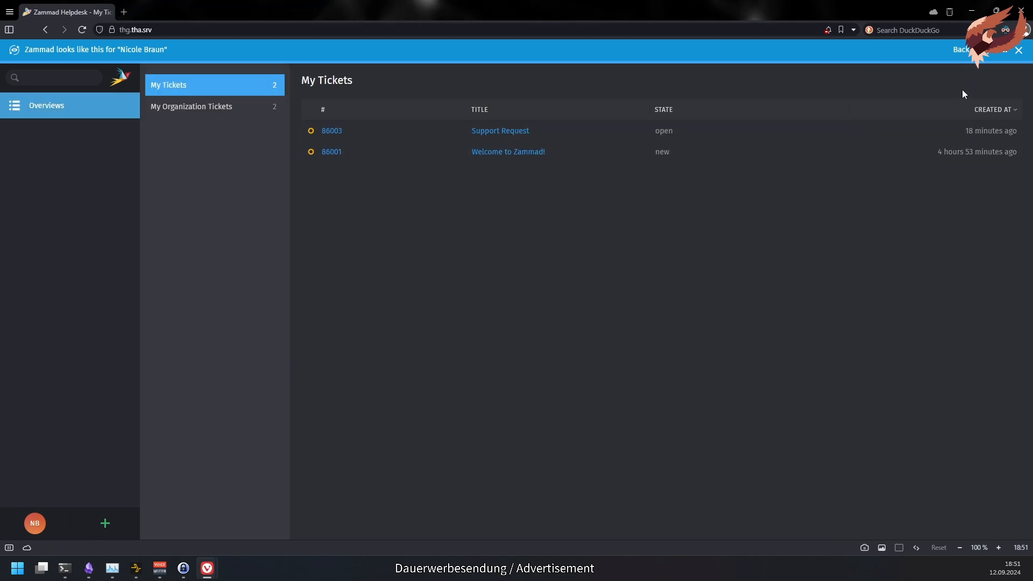
left_click(1021, 52)
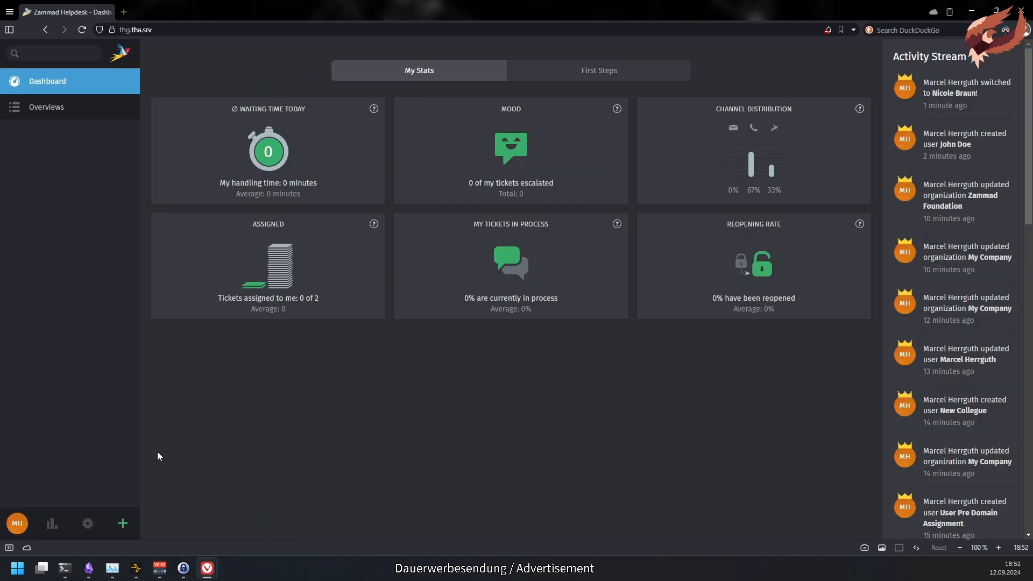
- In Profile > Appearance, try the Light and System themes, then return to Dark
left_click(20, 524)
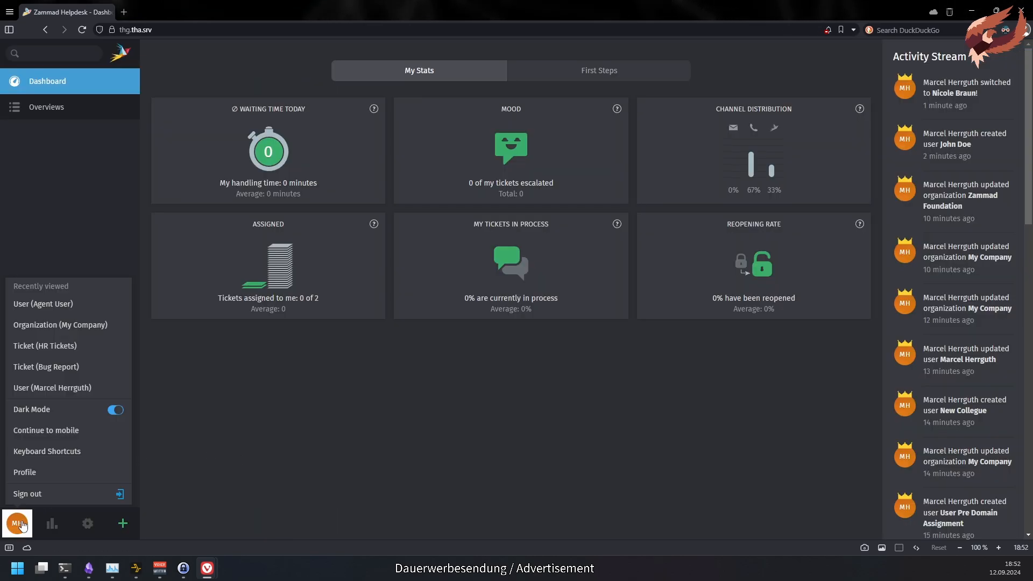
left_click(108, 473)
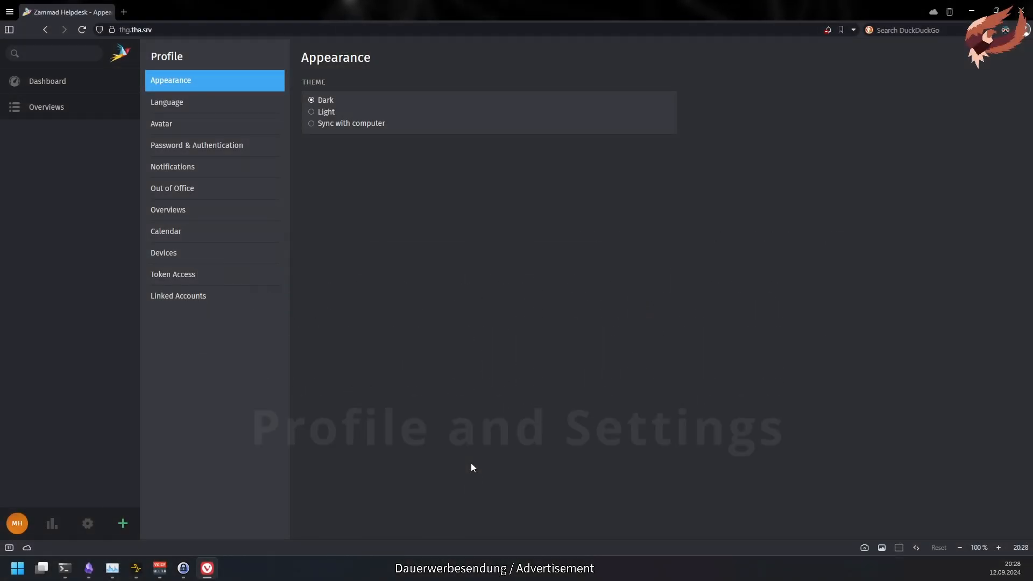
left_click(324, 113)
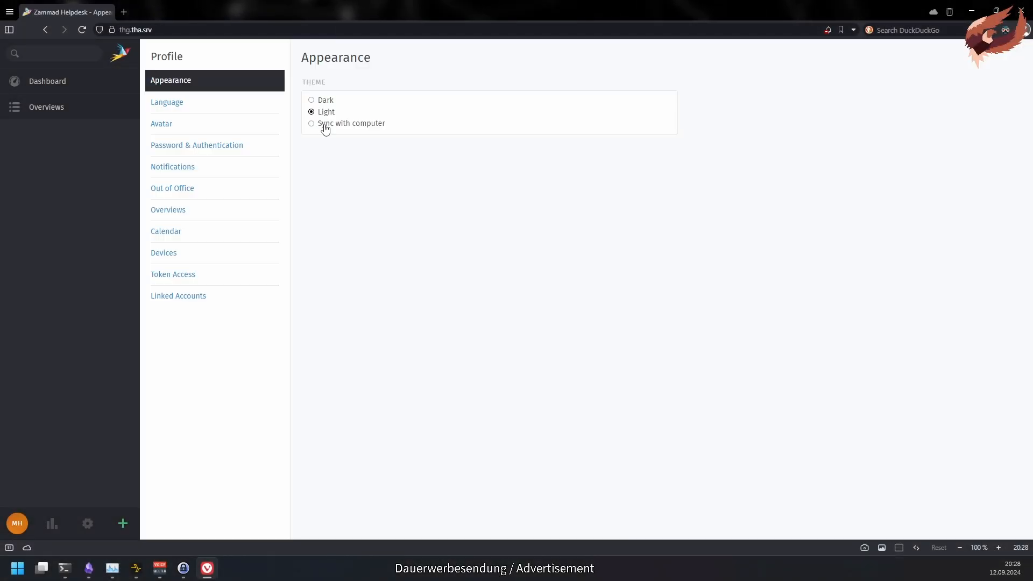
left_click(325, 125)
left_click(325, 101)
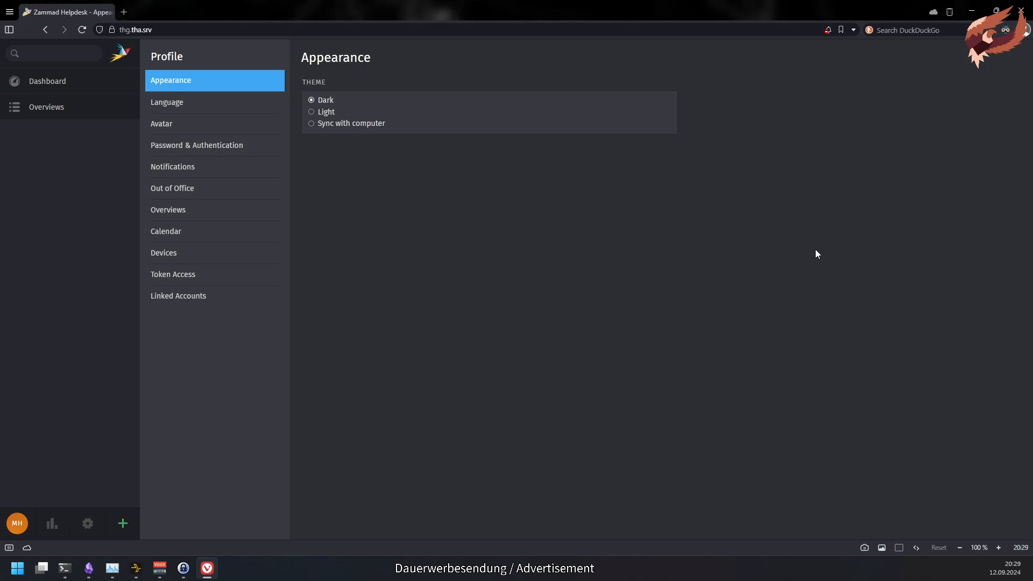
- Submit Japanese as the profile language, answer 'No Thanks!' to translating, and reopen the language list
left_click(248, 103)
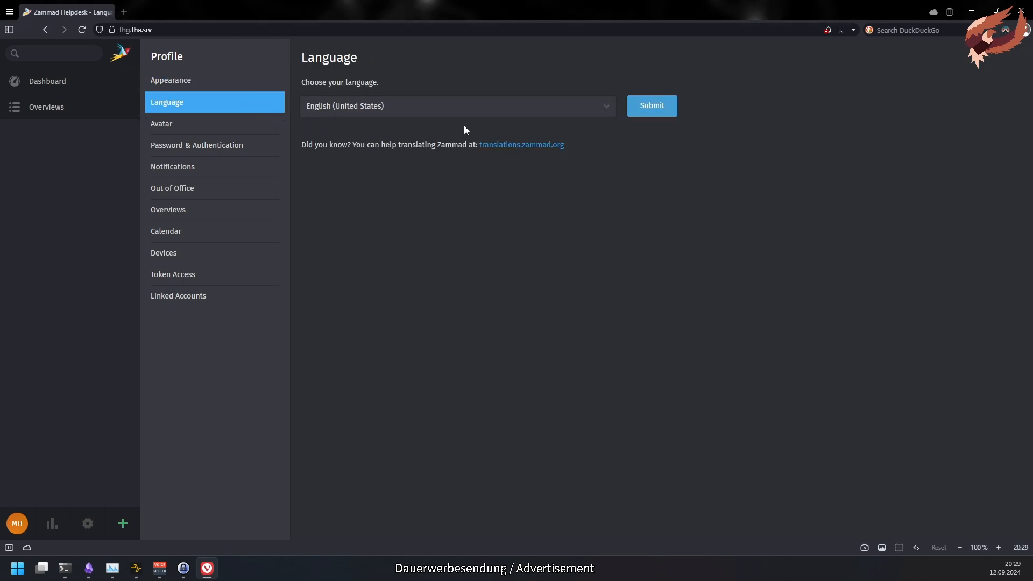
left_click(570, 106)
scroll(548, 283, "down", 2)
scroll(547, 282, "up", 4)
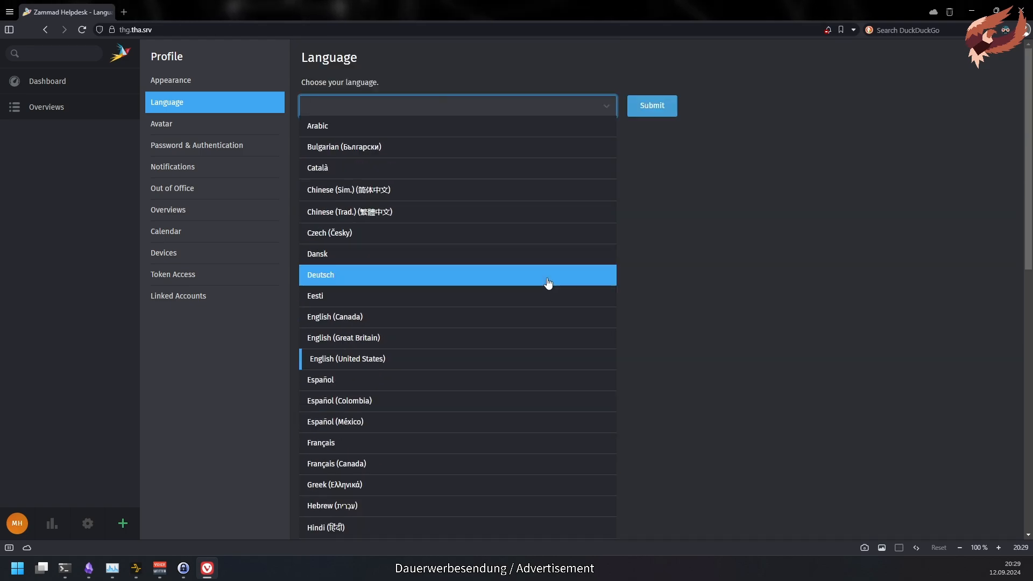
type("ja")
left_click(594, 130)
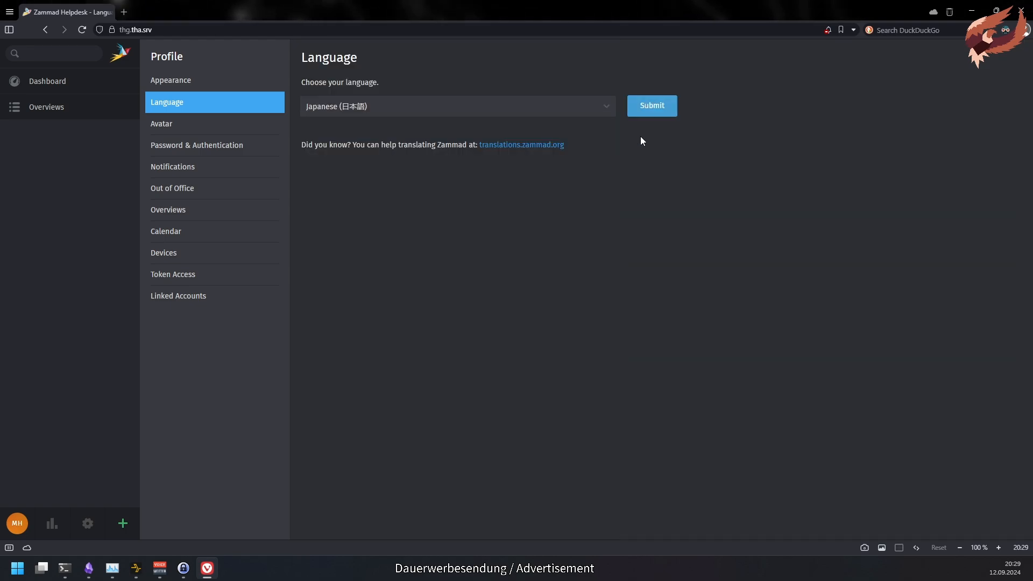
left_click(657, 107)
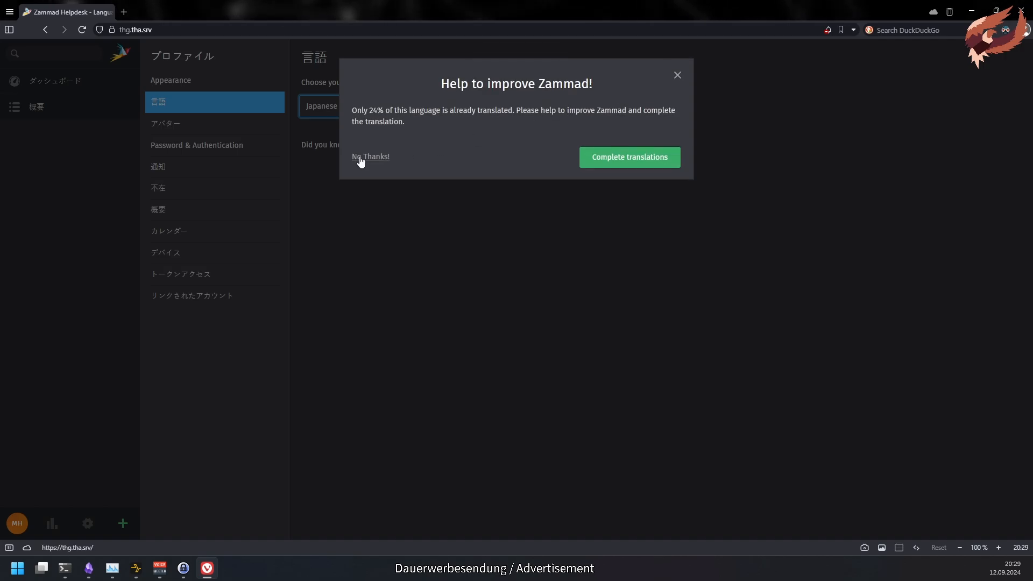
left_click(360, 157)
left_click(546, 113)
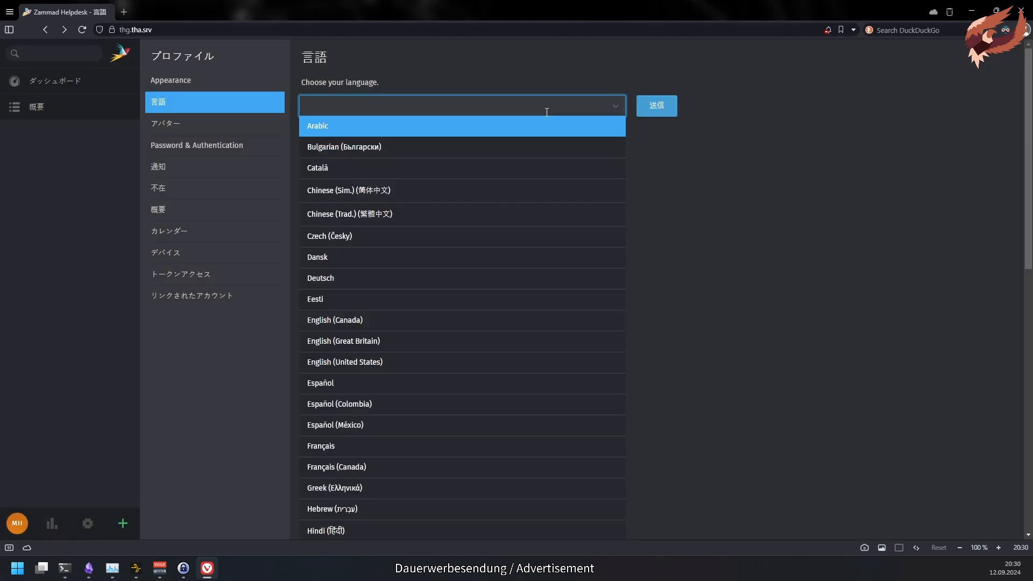
- Check per-language translation progress for Zammad (stable version) on Weblate, then close that tab
type("ge")
left_click(521, 145)
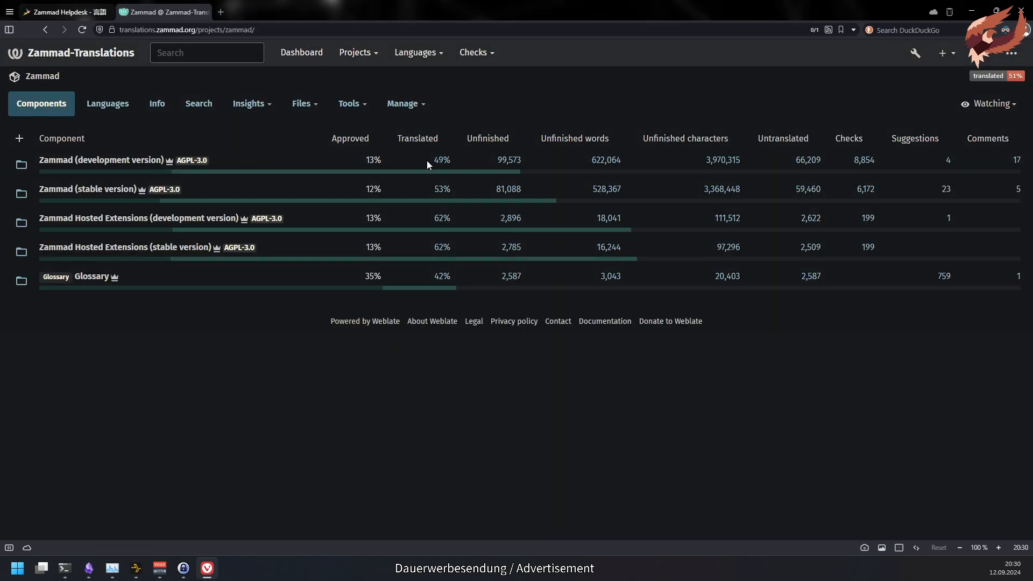
left_click(116, 191)
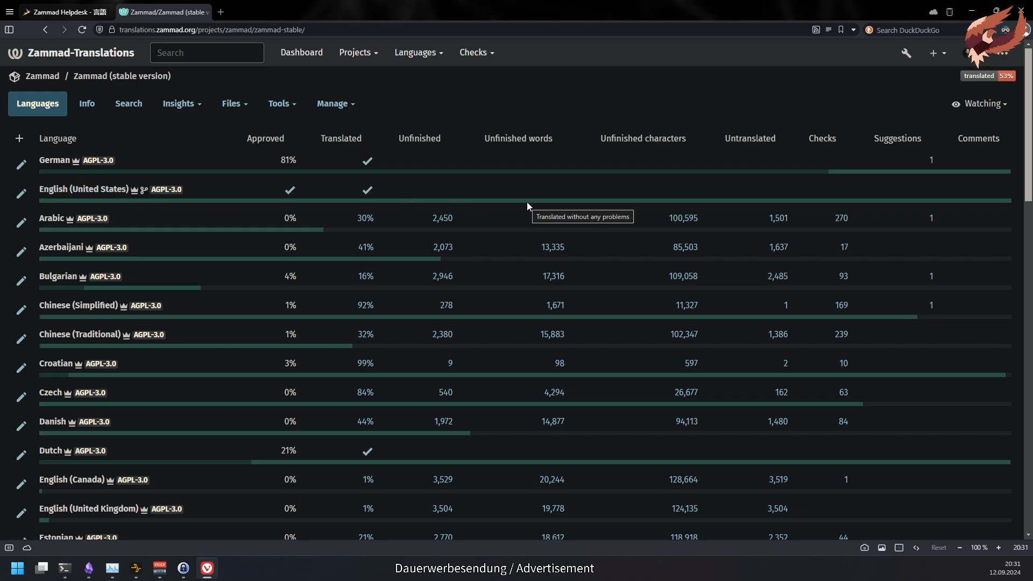
key("ctrl+w")
- Take a webcam snapshot in Profile > Avatar and save it as an avatar
left_click(263, 128)
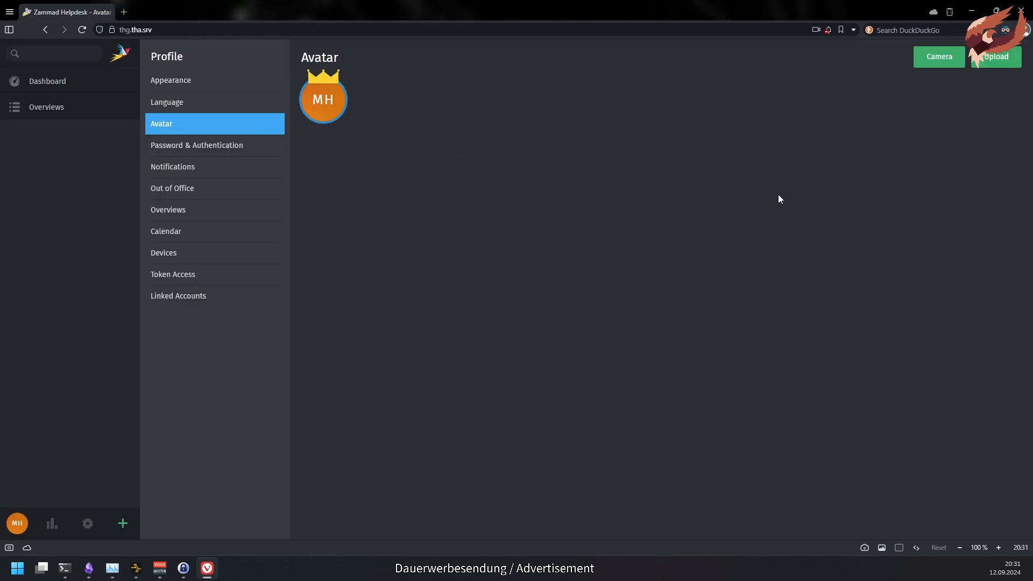
left_click(935, 56)
left_click(506, 272)
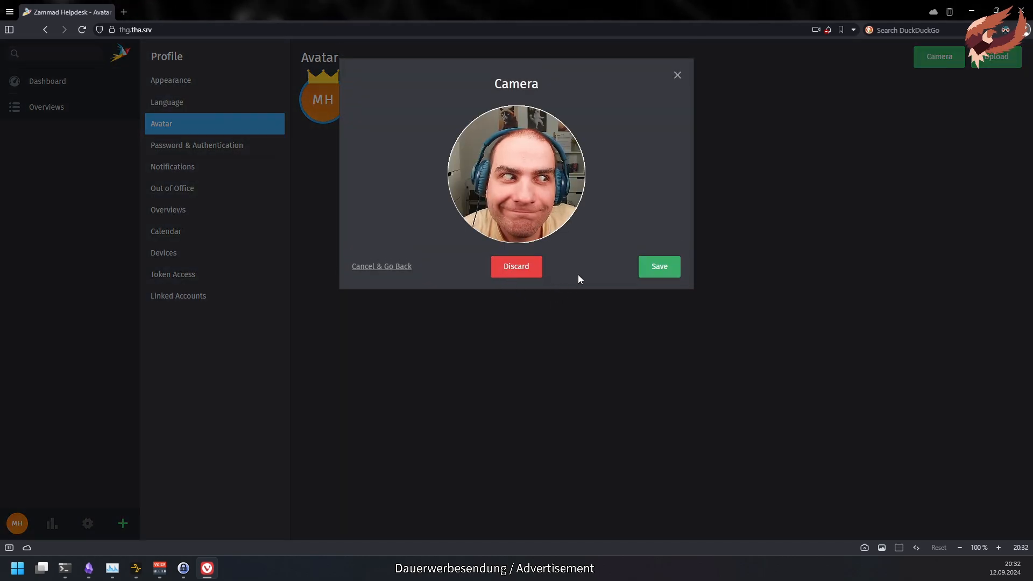
left_click(653, 267)
- Upload the light 1000 px logo cropped to the bird as avatar, and delete the webcam photo
left_click(995, 58)
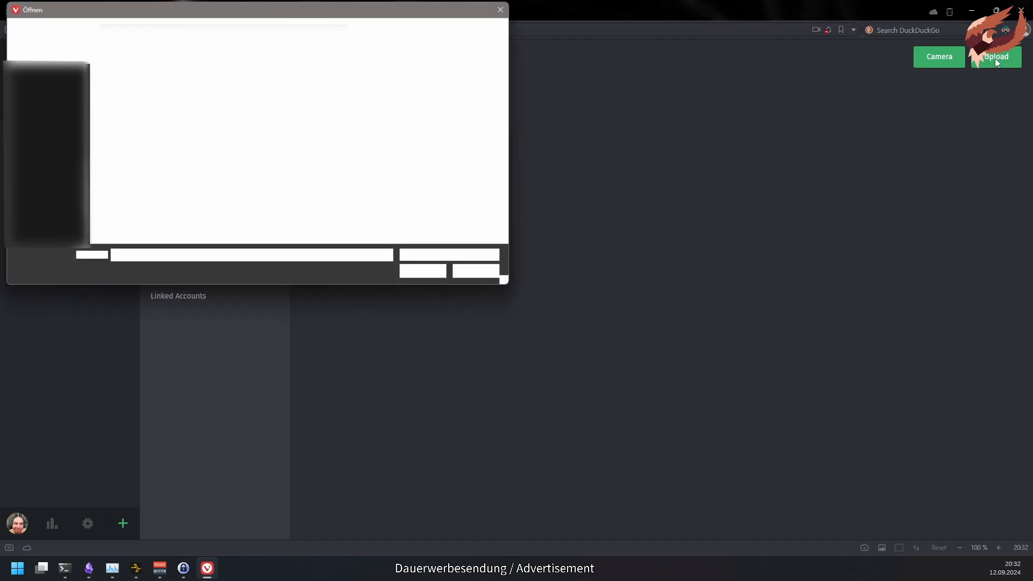
double_click(120, 172)
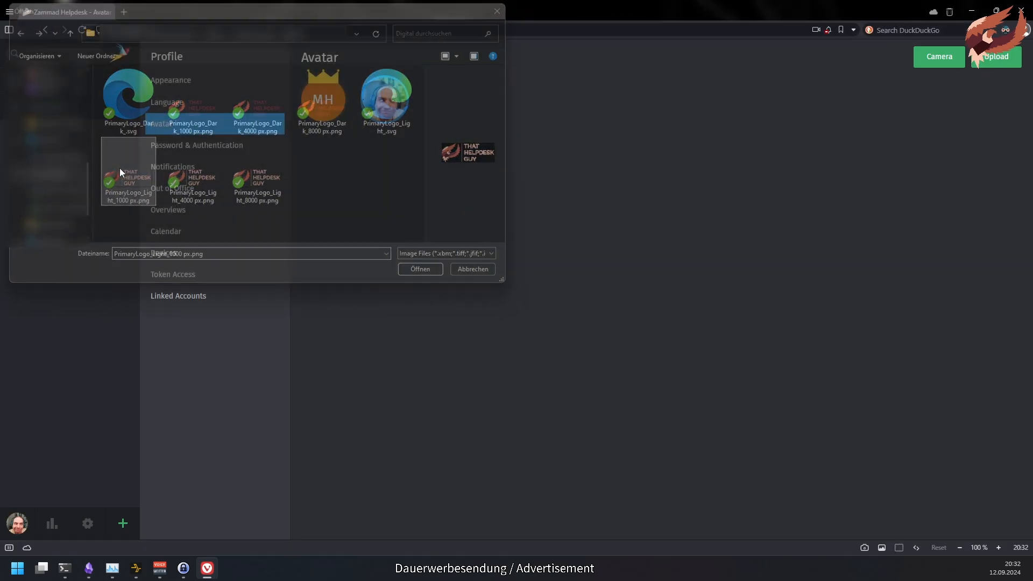
left_click_drag(512, 270, 409, 238)
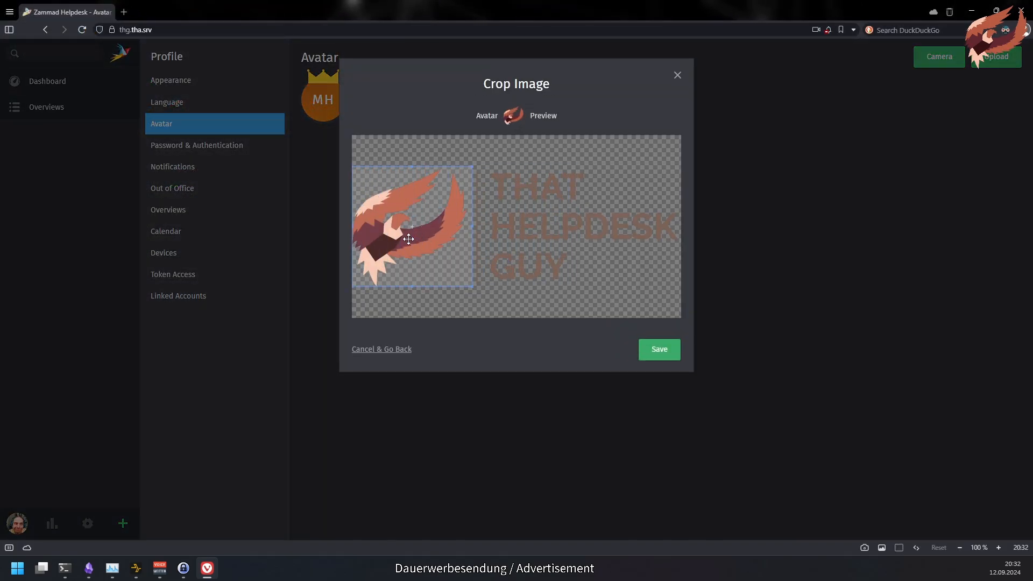
left_click(650, 351)
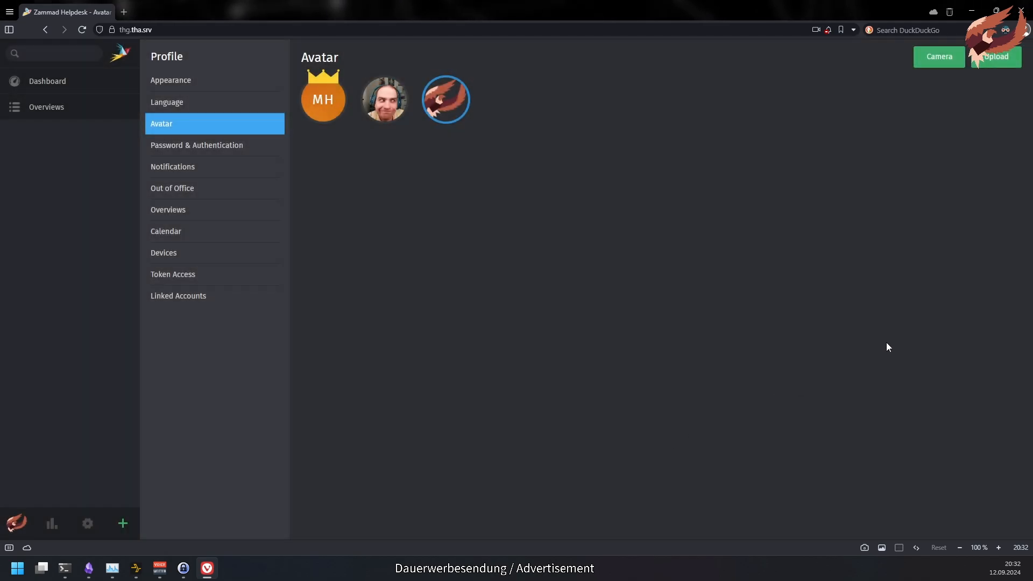
left_click(404, 81)
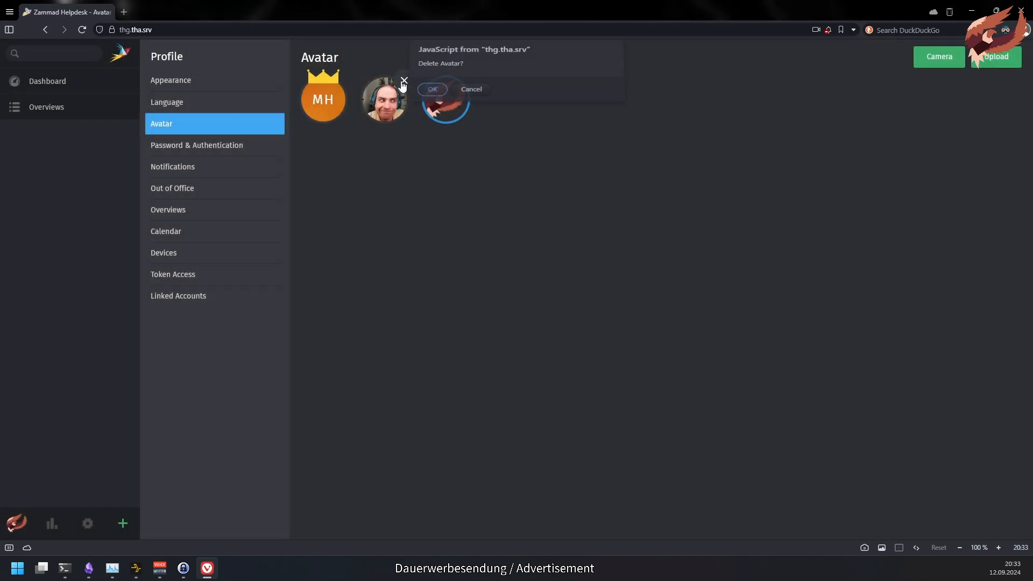
left_click(435, 98)
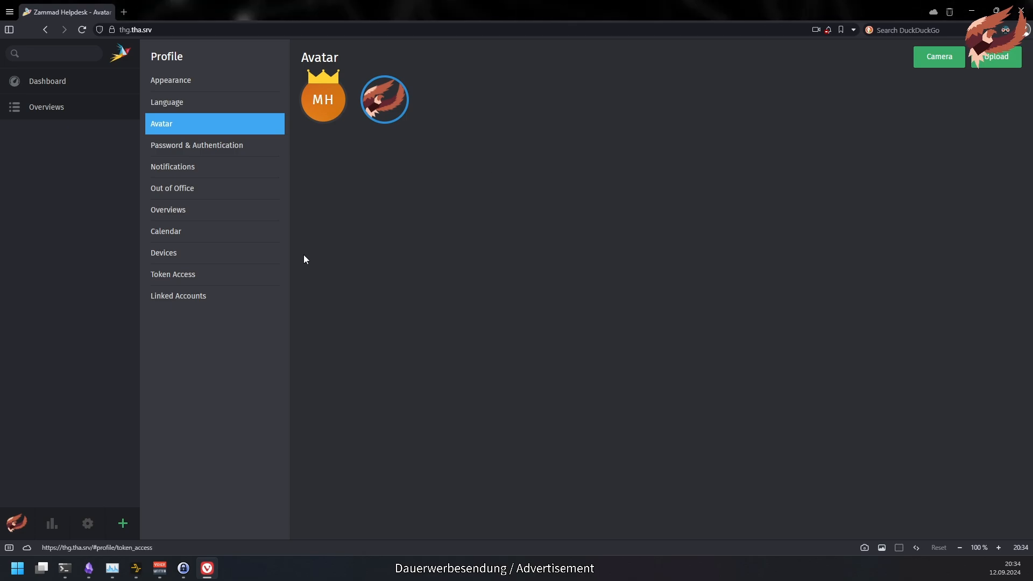
- Open Password & Authentication and cancel the Authenticator App setup at password confirmation, leaving the password unchanged
left_click(272, 153)
left_click(369, 141)
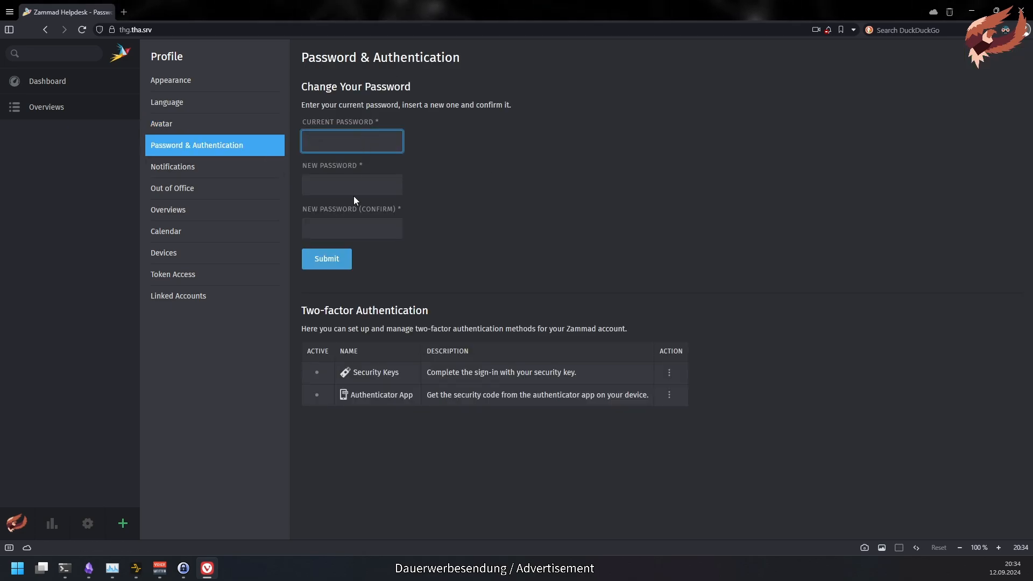
left_click(570, 455)
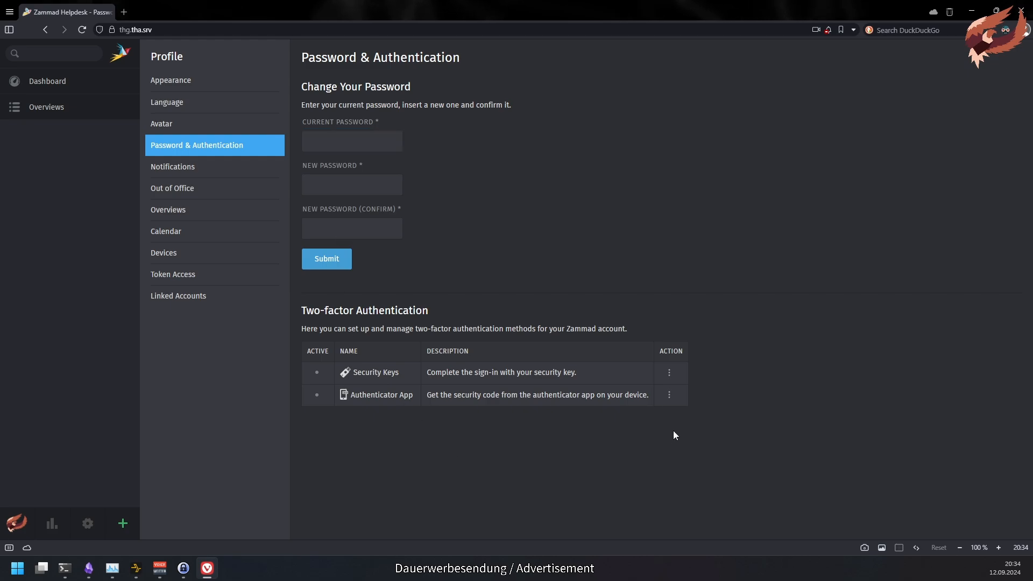
left_click(669, 395)
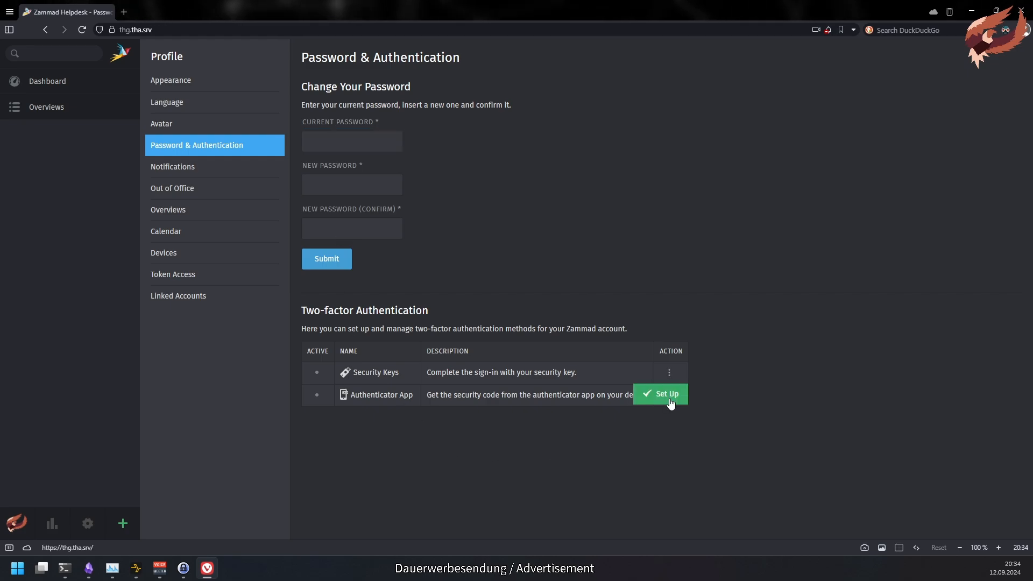
left_click(667, 394)
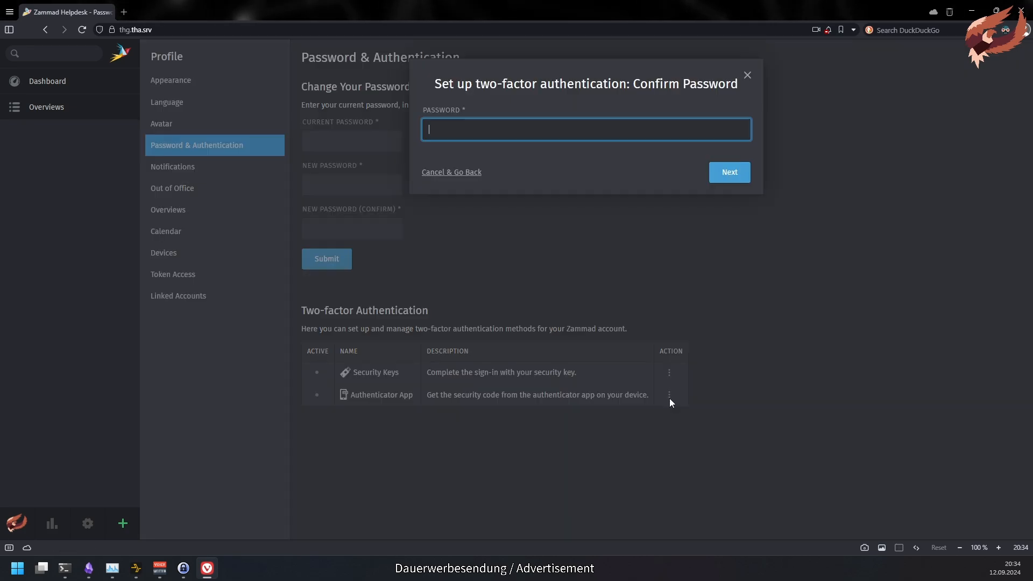
left_click(456, 174)
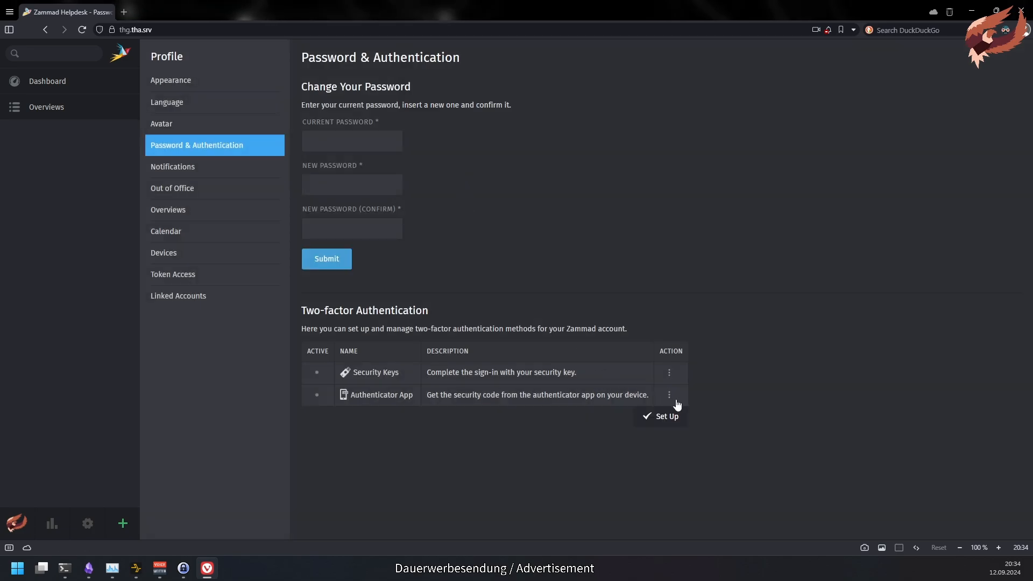
left_click(679, 416)
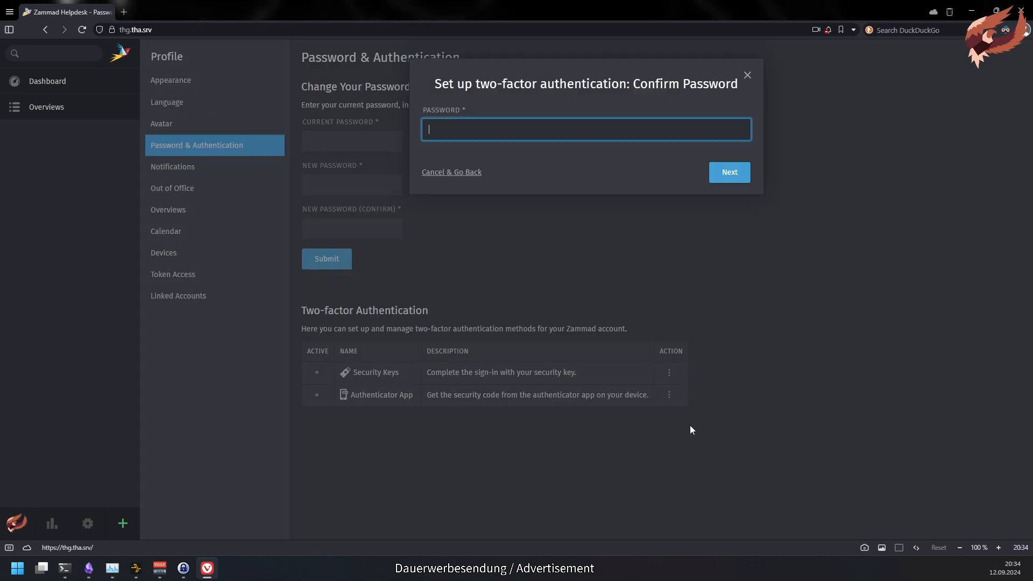
left_click(866, 467)
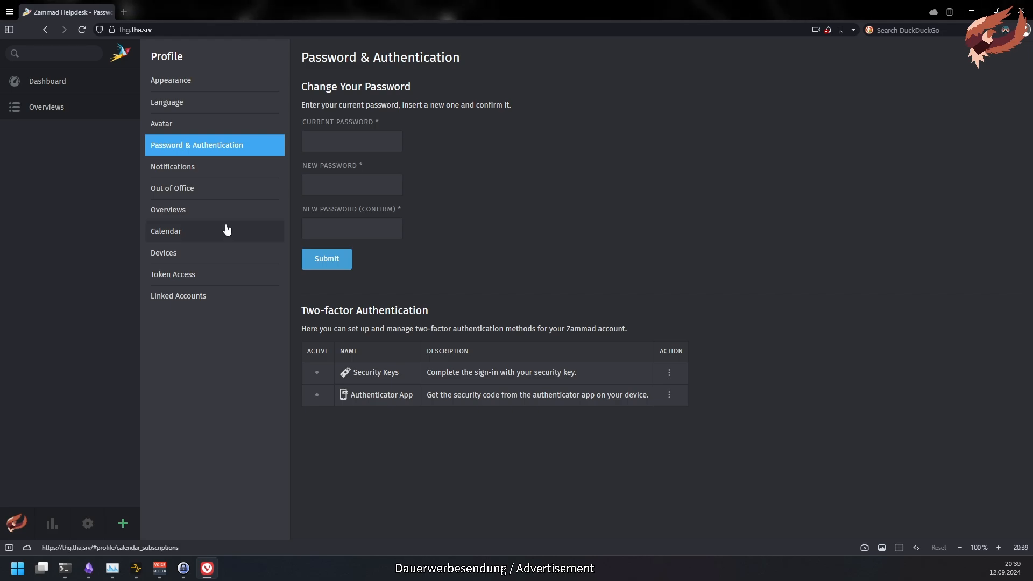
- Reorder overviews with Unassigned & Open Tickets first and Open Tickets second, and view them
left_click(227, 217)
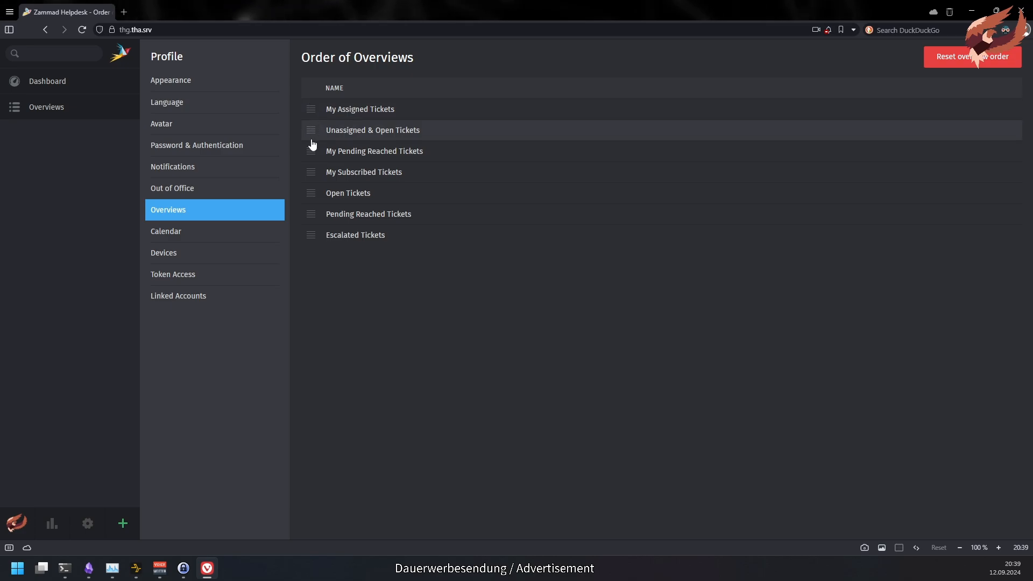
left_click_drag(311, 138, 312, 114)
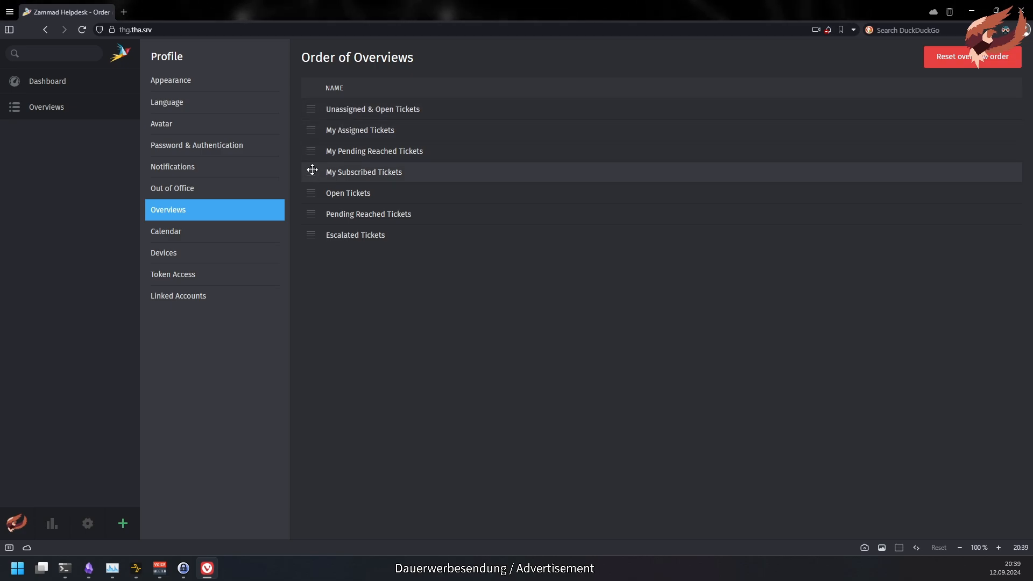
left_click_drag(312, 192, 312, 131)
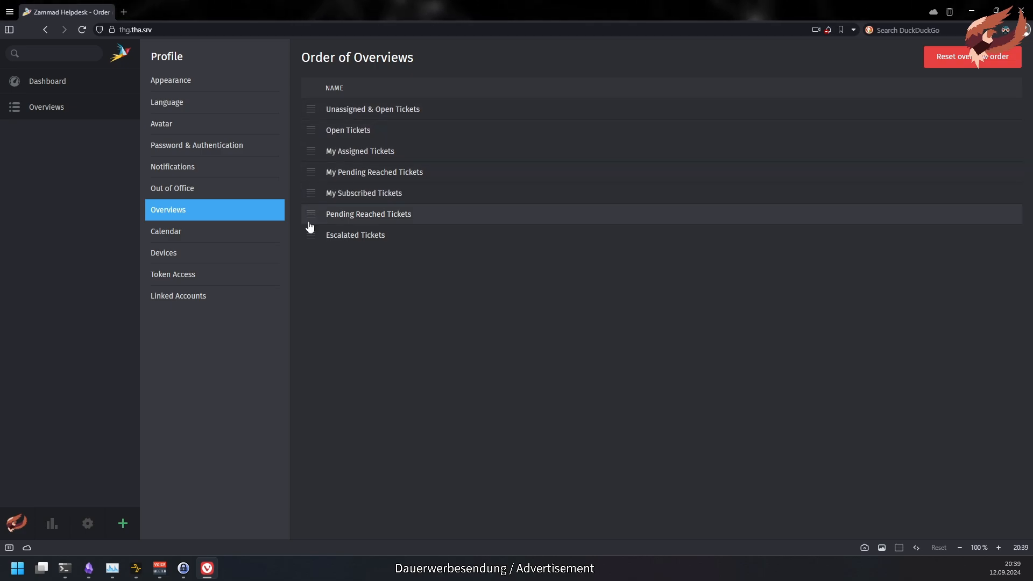
left_click(87, 110)
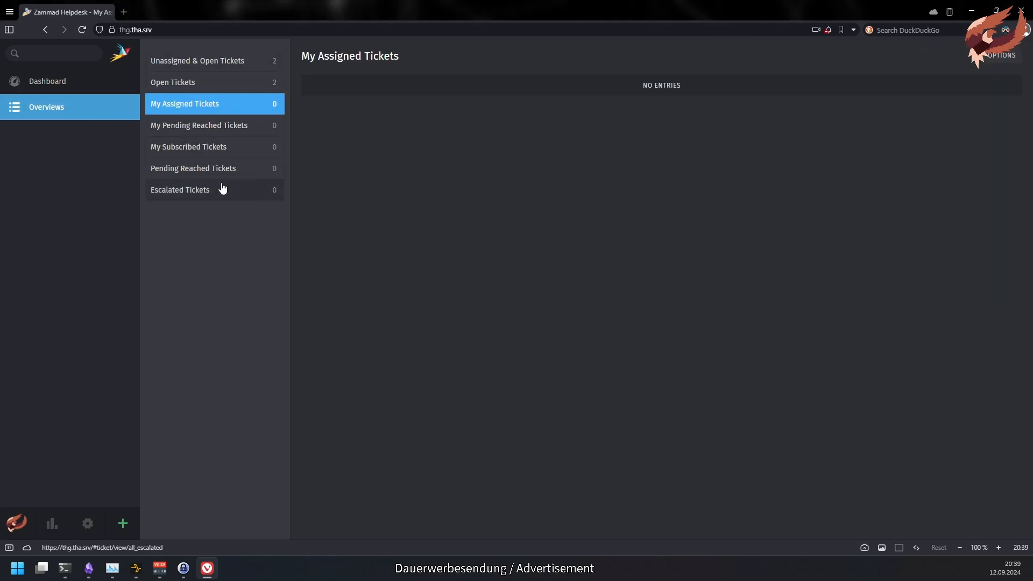
- Reset the overviews to their default order and check the Overviews list again
left_click(16, 523)
left_click(24, 471)
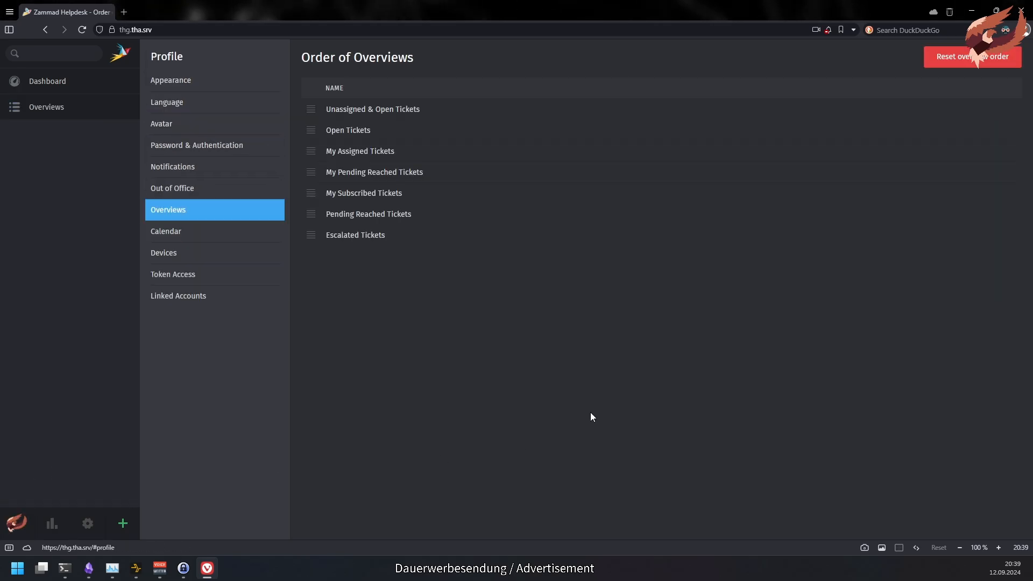
left_click(963, 57)
left_click(92, 106)
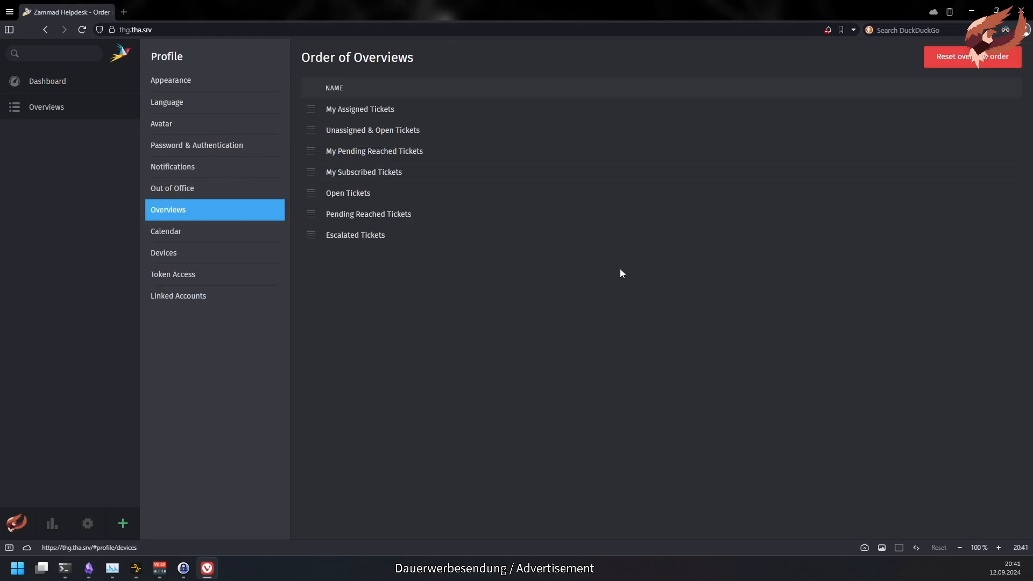
- Delete the Windows, Firefox entry from Profile > Devices, then go to Token Access
left_click(264, 258)
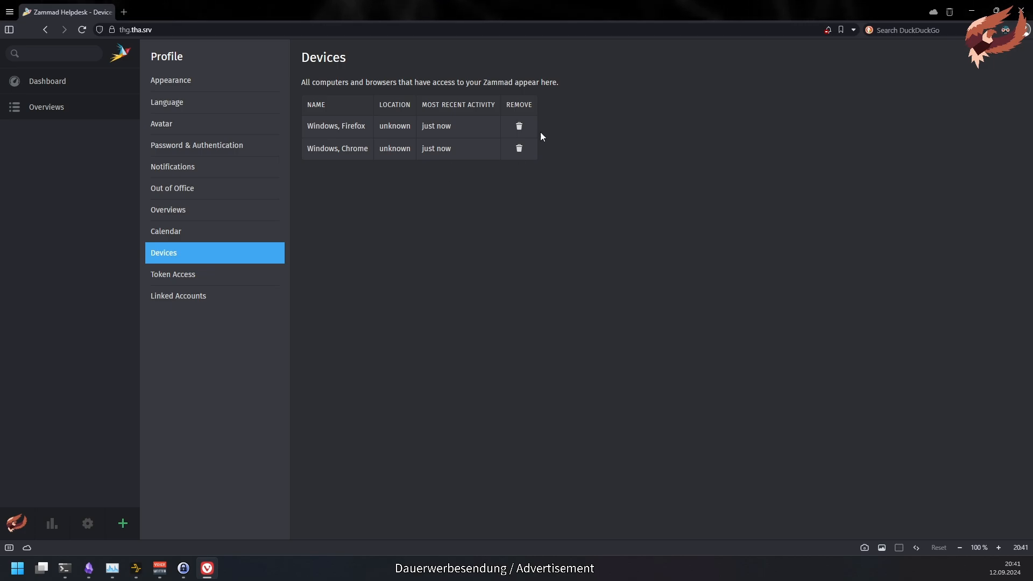
left_click(520, 126)
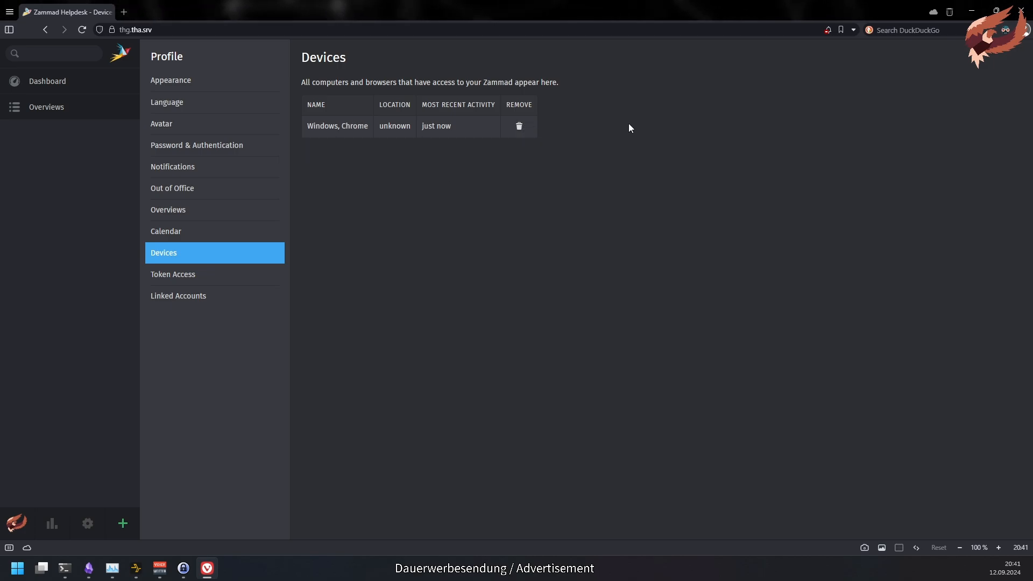
left_click(210, 280)
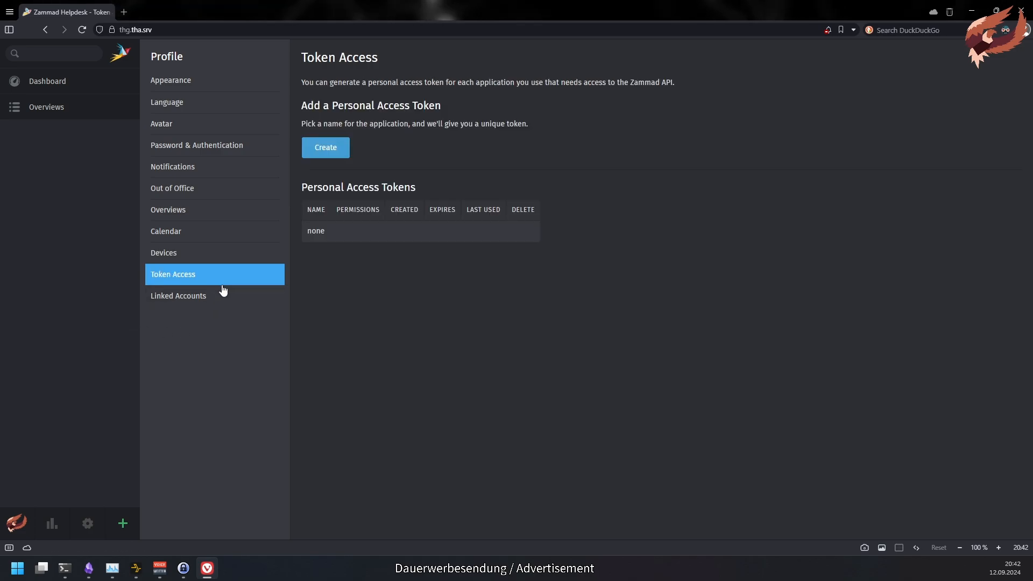
- Create token 'amazing token' with ticket.agent permission expiring 09/14/2024, then copy it
left_click(339, 145)
type("amazing token")
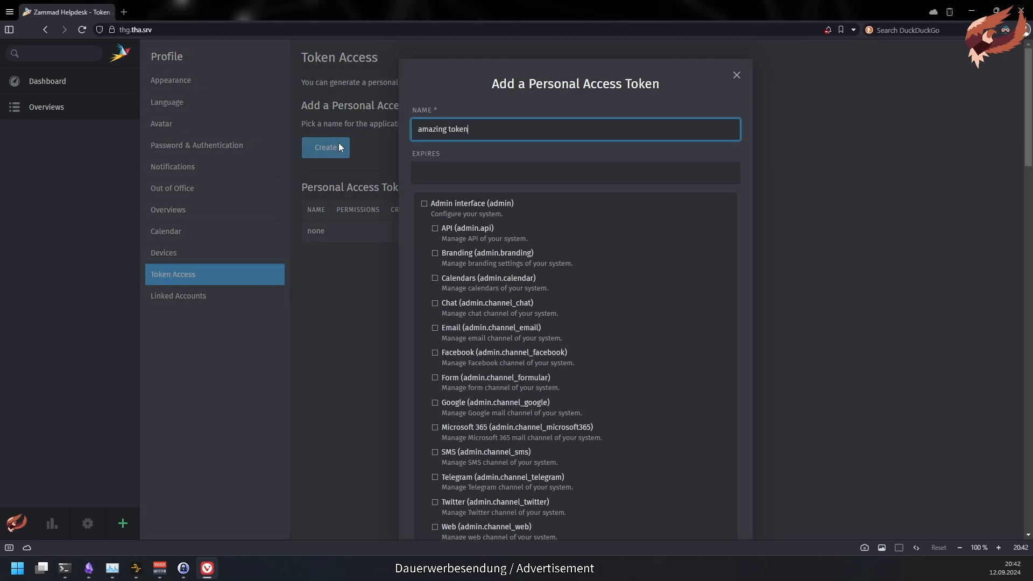
left_click(443, 173)
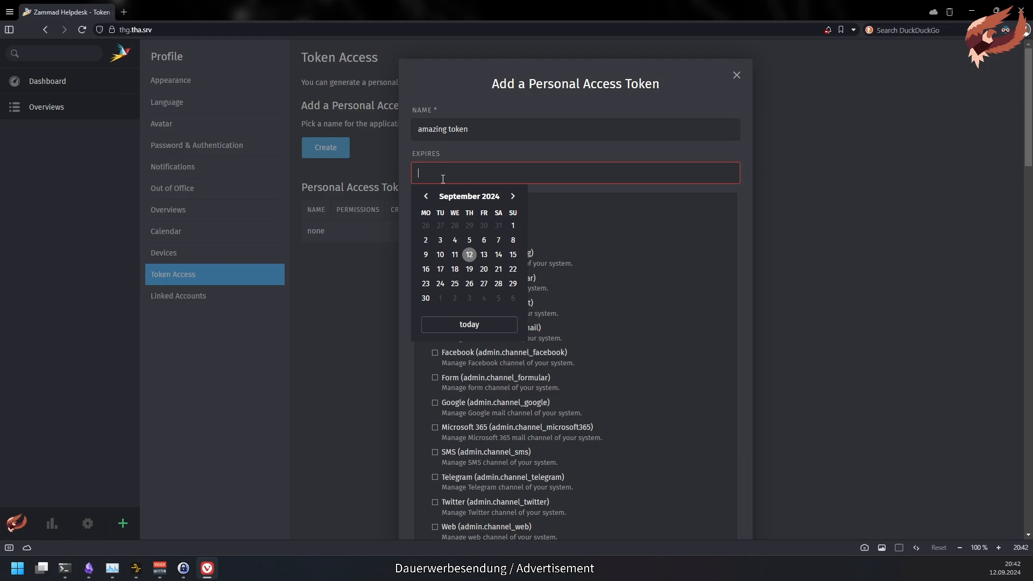
left_click(498, 255)
left_click_drag(1028, 67, 1031, 384)
scroll(766, 366, "down", 2)
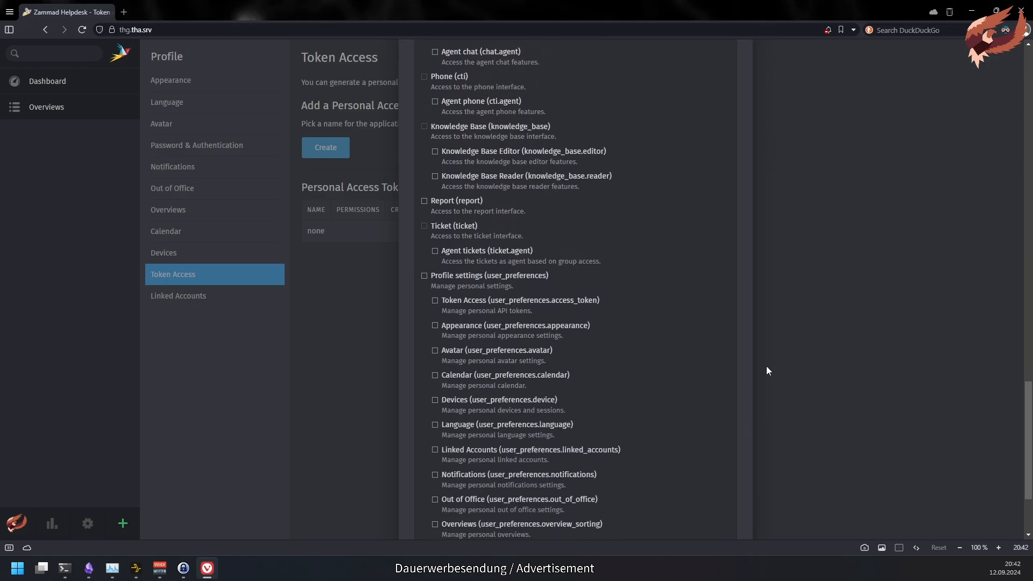
left_click(473, 249)
scroll(545, 326, "down", 2)
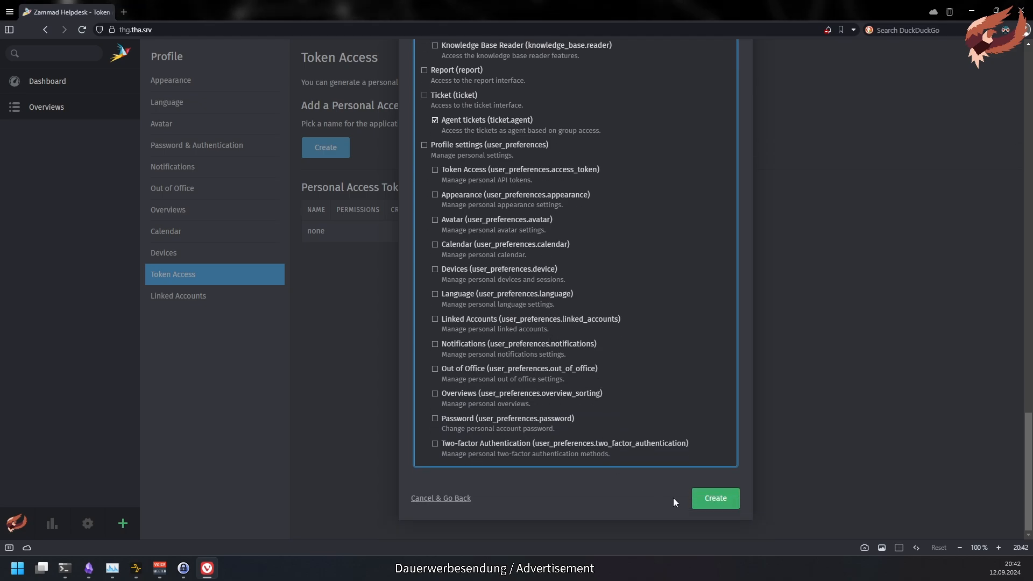
left_click(731, 504)
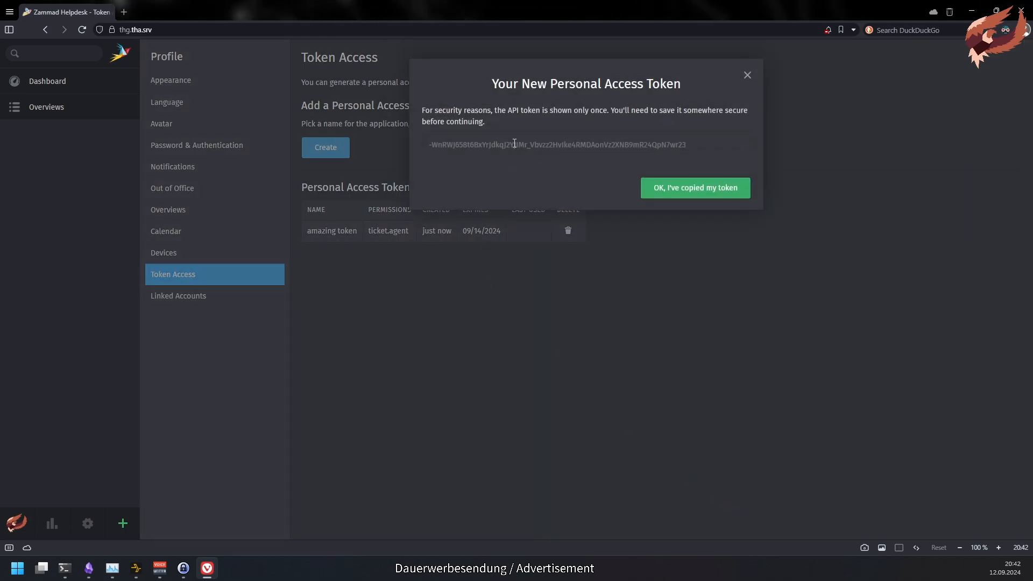
left_click(514, 144)
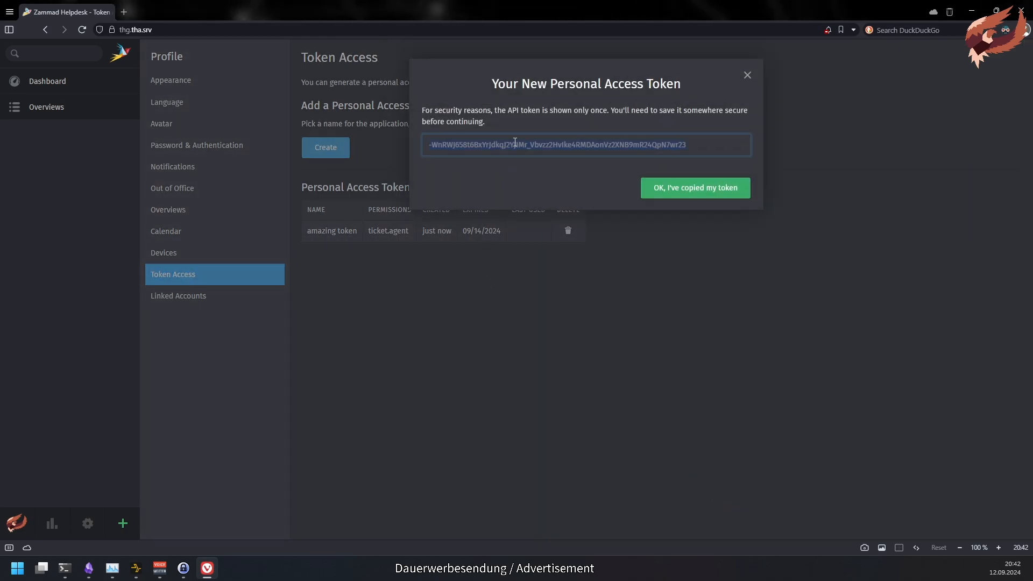
left_click(700, 191)
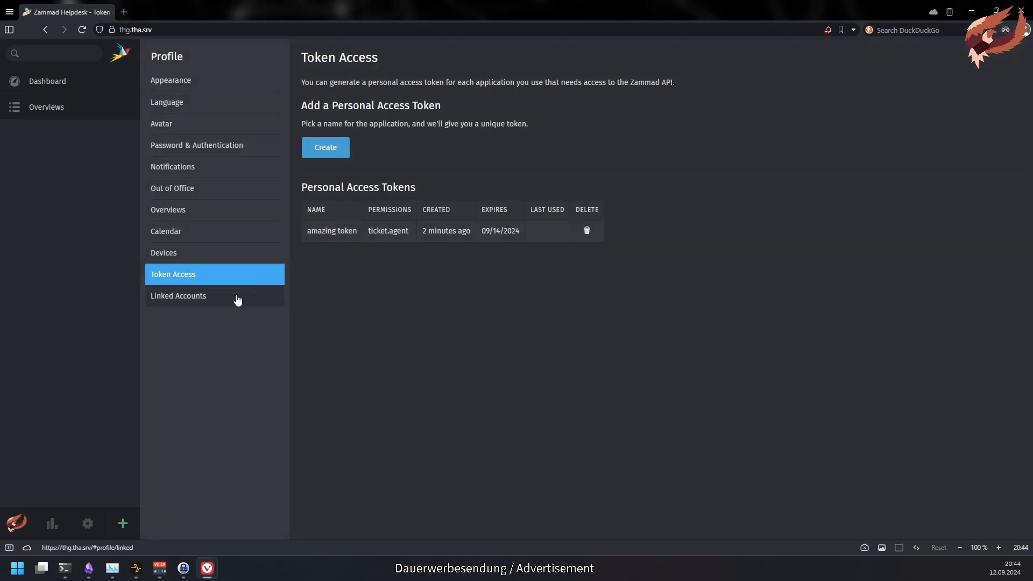
- Check Linked Accounts (GitHub, GitLab) and the private sign-in page, then go to Admin > Users
left_click(235, 296)
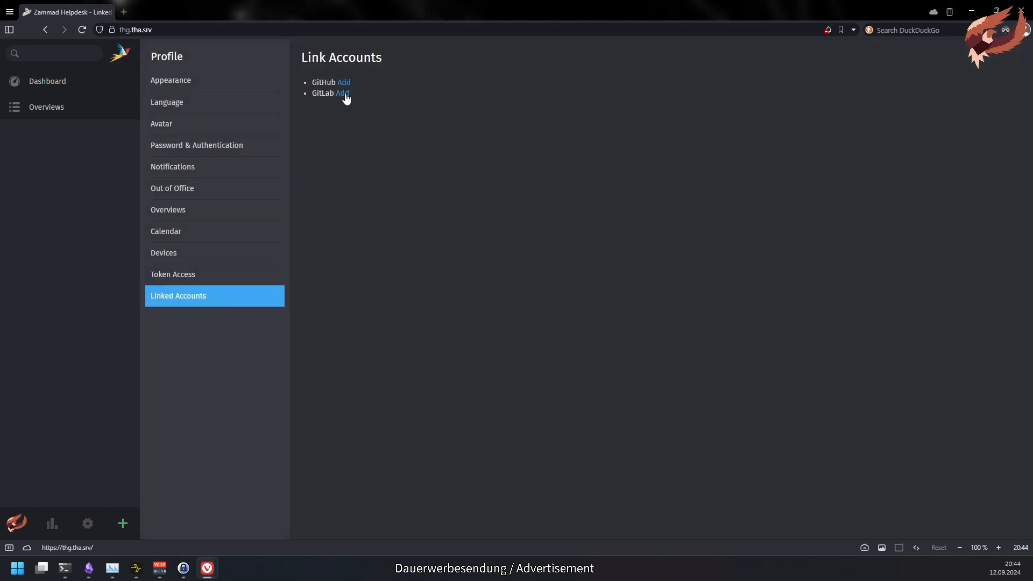
key("alt+Tab")
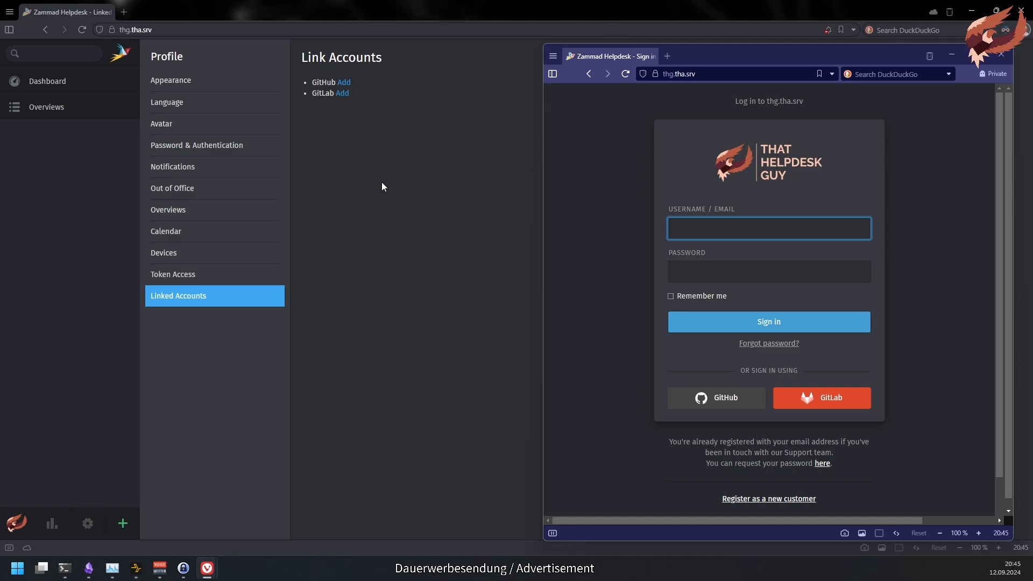
left_click(382, 182)
left_click(88, 523)
- Set 'Automatic account link on initial logon' to yes in Security's Third-party Applications and submit
scroll(166, 468, "down", 5)
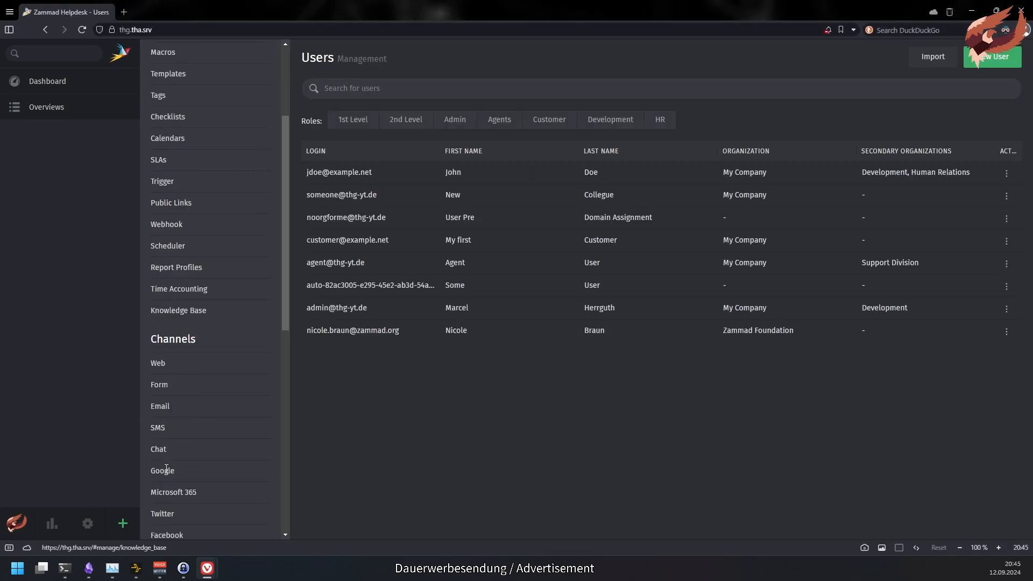
scroll(166, 468, "down", 4)
left_click(173, 455)
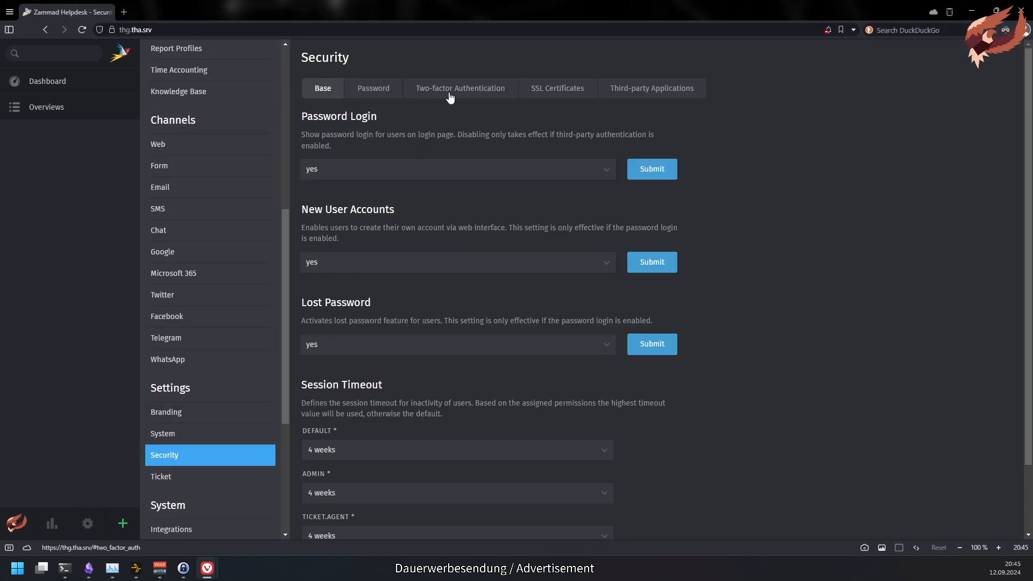
left_click(604, 90)
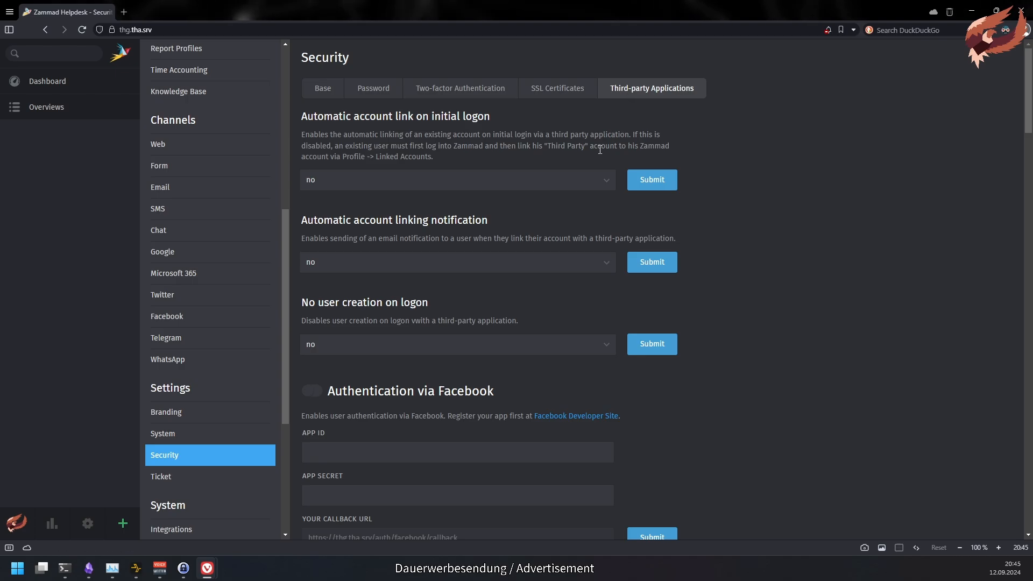
left_click(349, 183)
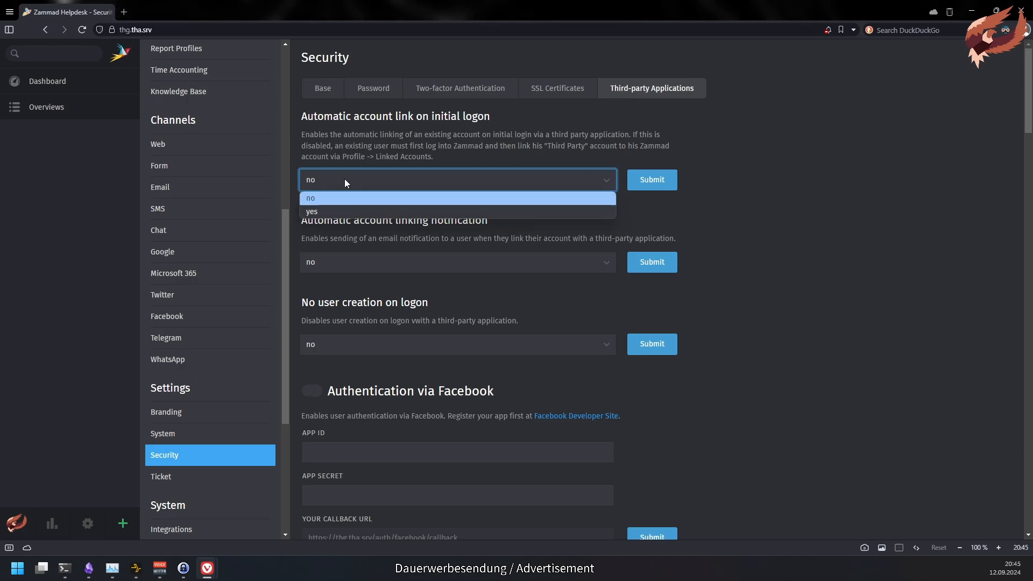
left_click(386, 205)
left_click(661, 184)
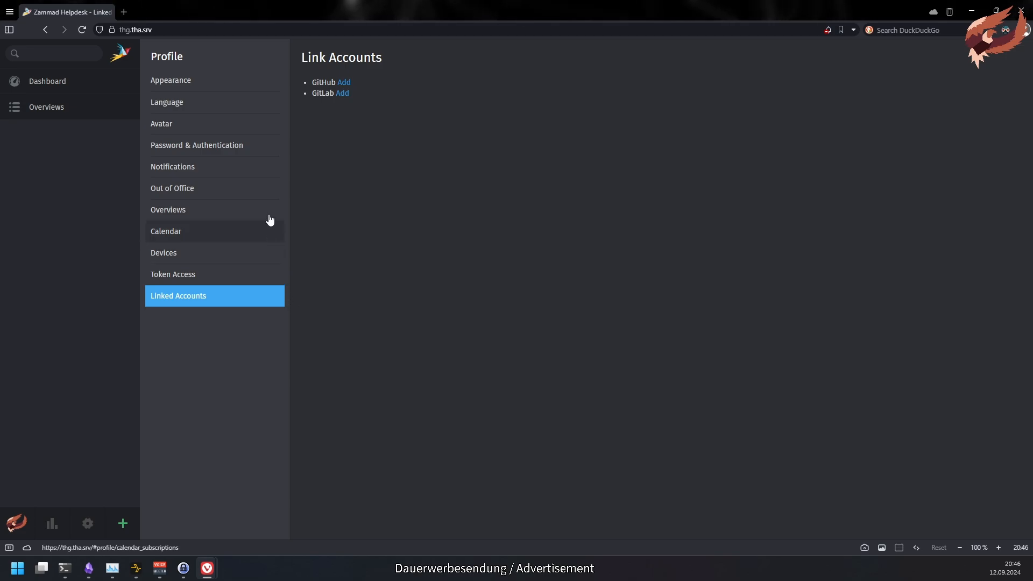
- Save personal notifications with email off for new tickets, updates and reminders, and no group limit
left_click(264, 176)
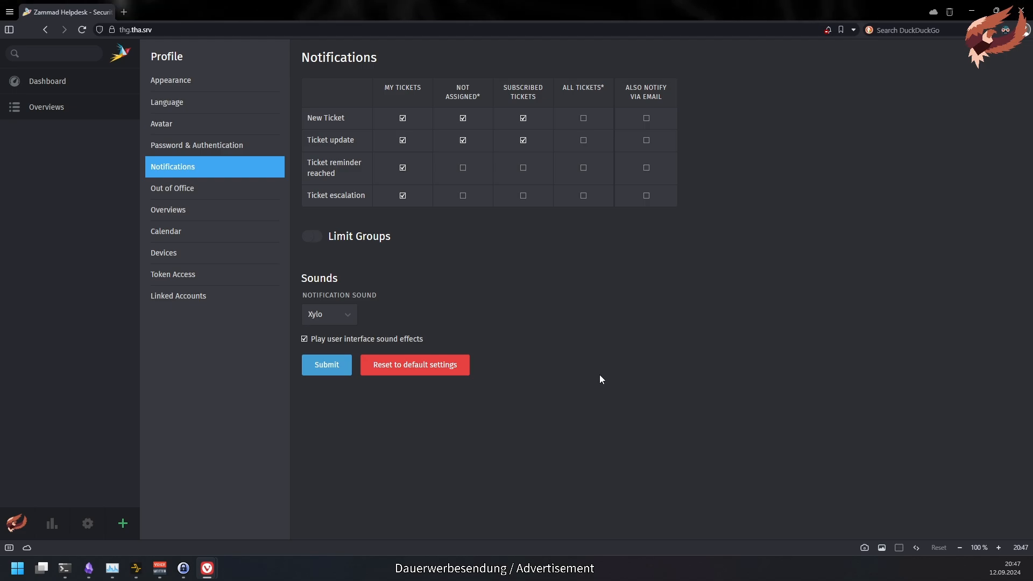
left_click(120, 53)
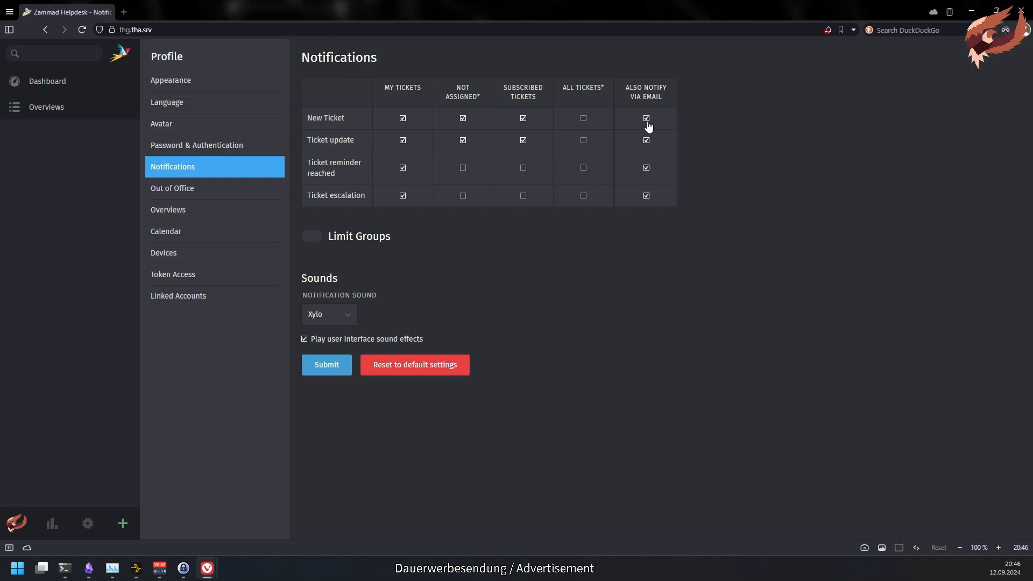
left_click(647, 119)
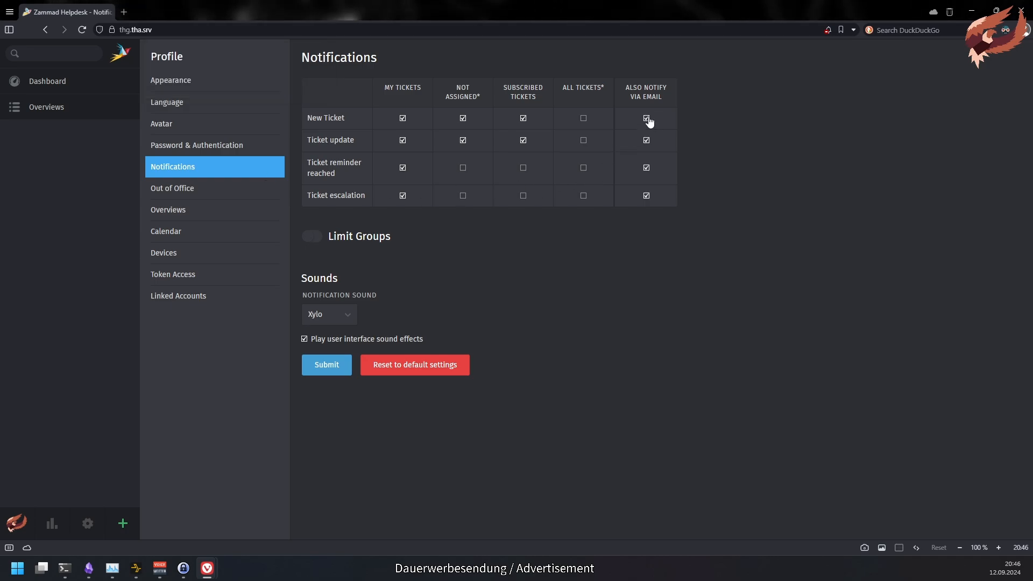
left_click(648, 120)
left_click(649, 141)
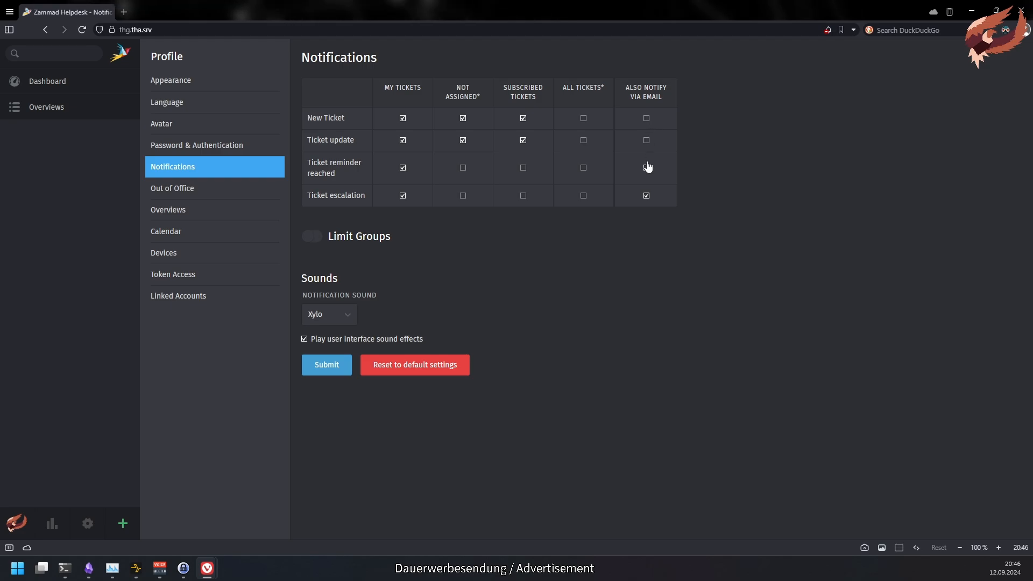
left_click(648, 167)
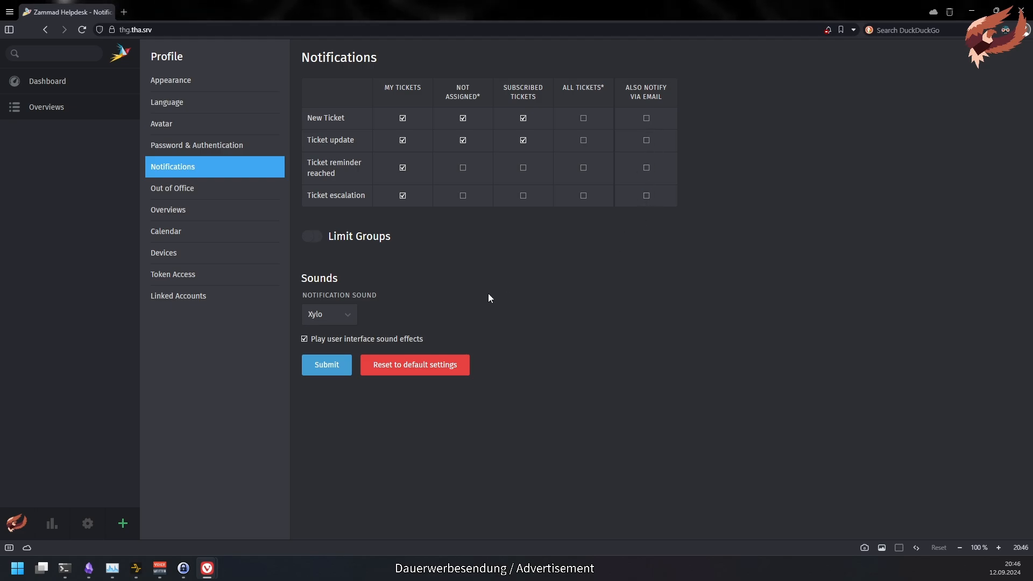
left_click(305, 236)
left_click(311, 237)
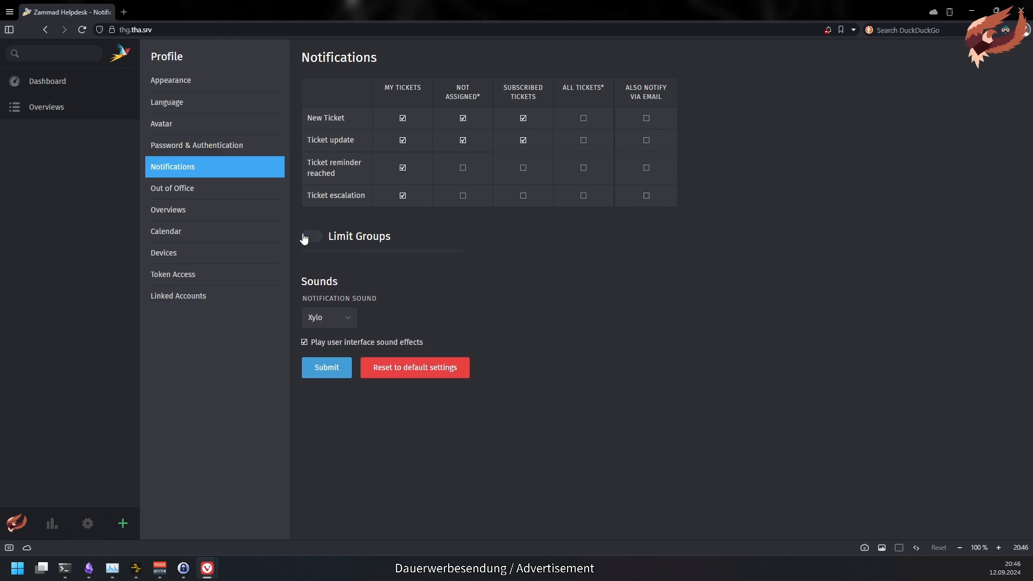
left_click(339, 369)
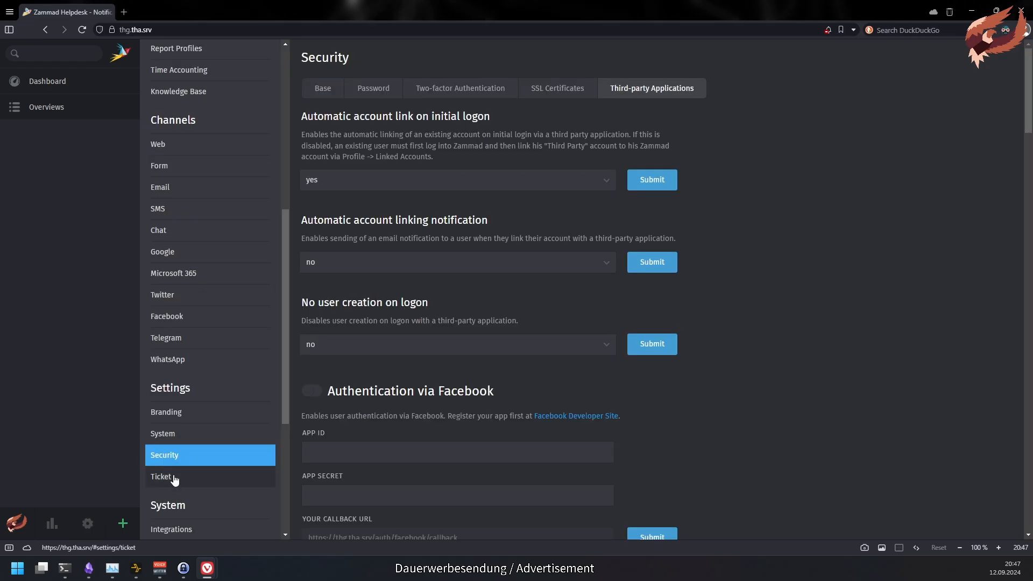
- Enable email for new tickets and drop subscribed-ticket update alerts in default notifications, then save
left_click(172, 477)
left_click(544, 91)
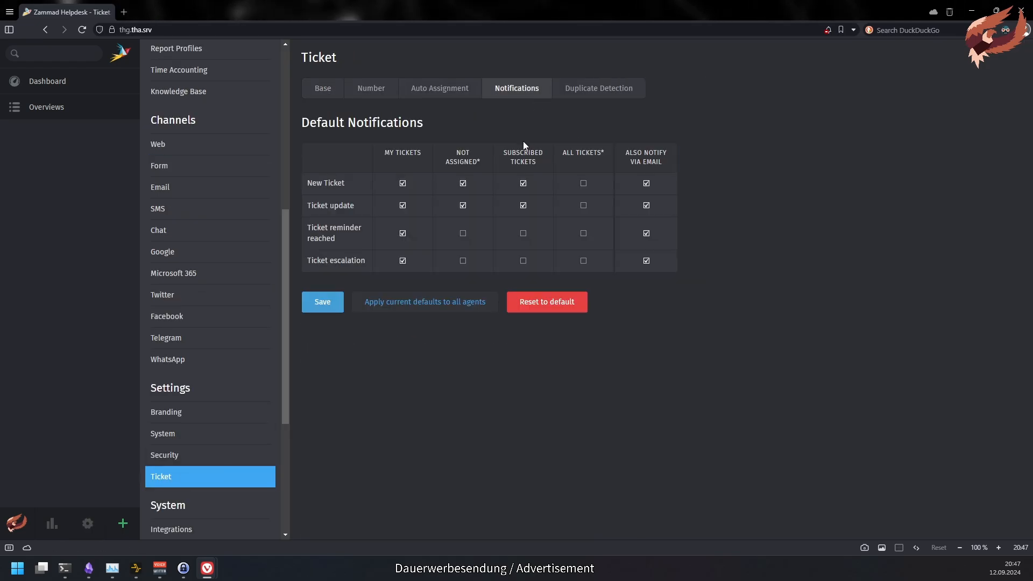
left_click(647, 184)
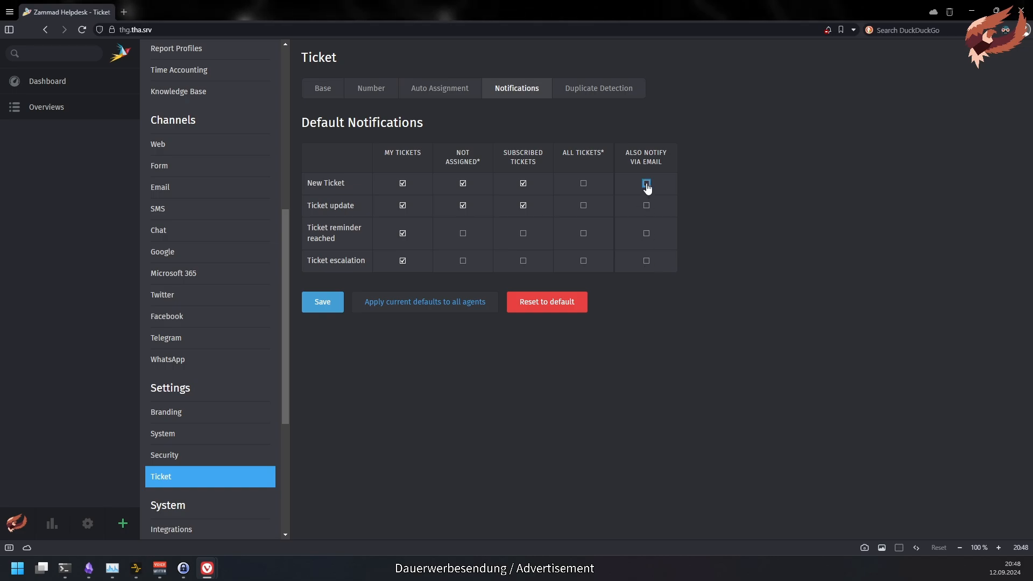
left_click(523, 206)
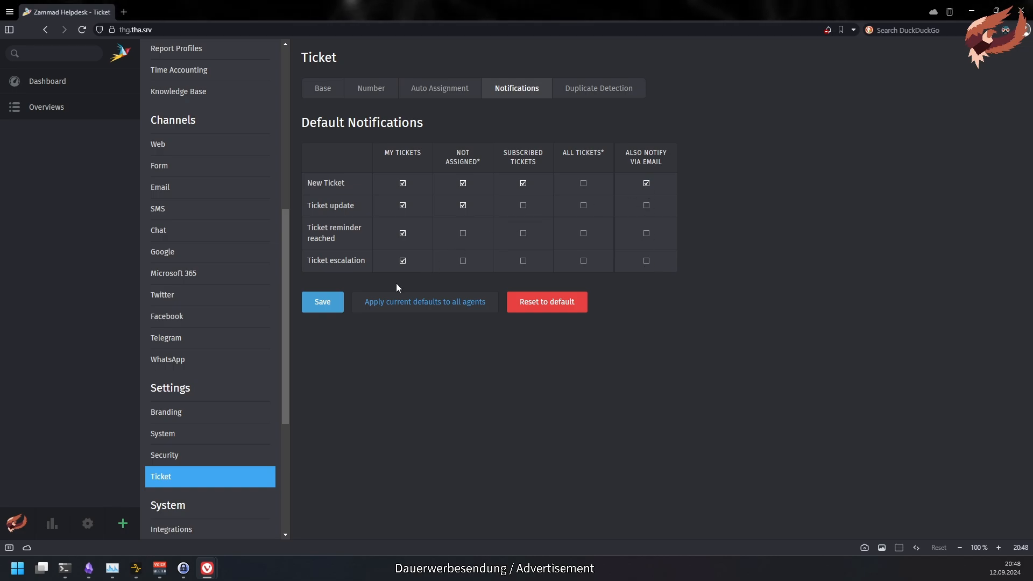
left_click(323, 315)
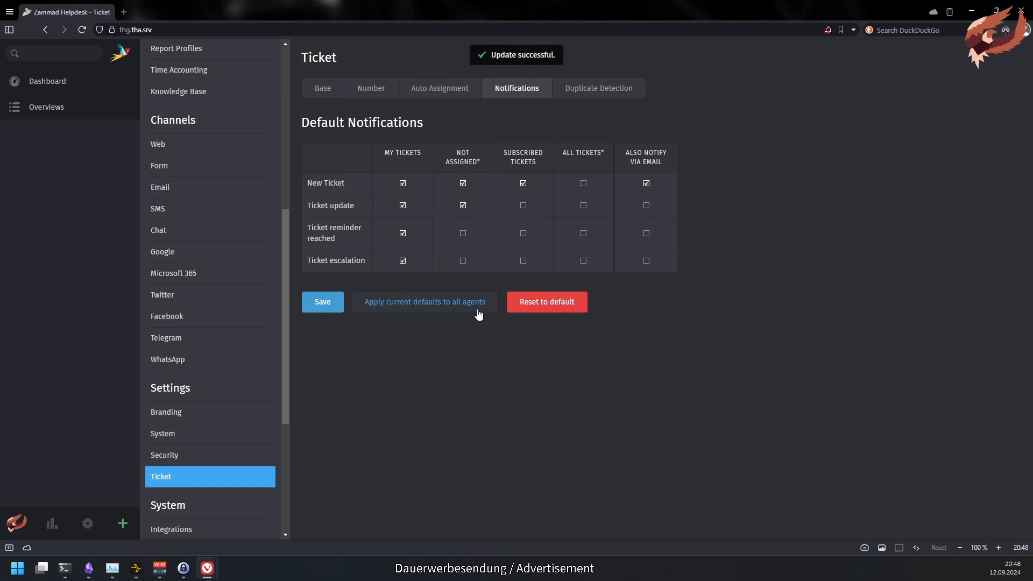
- Reset default notifications to factory values and apply them to all agents, confirming with CONFIRM
left_click(547, 302)
left_click(664, 151)
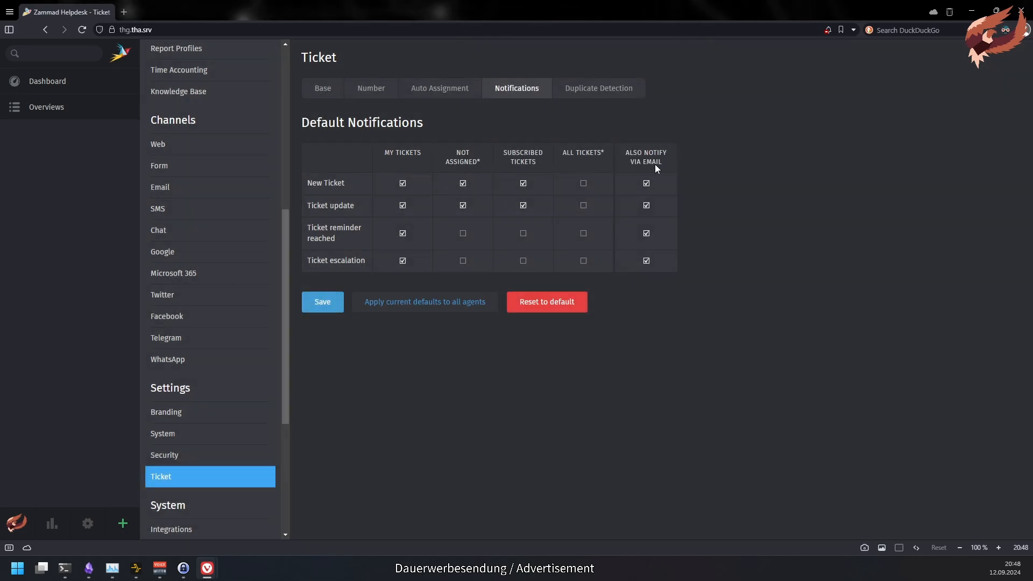
left_click(460, 304)
type("CONFIRM")
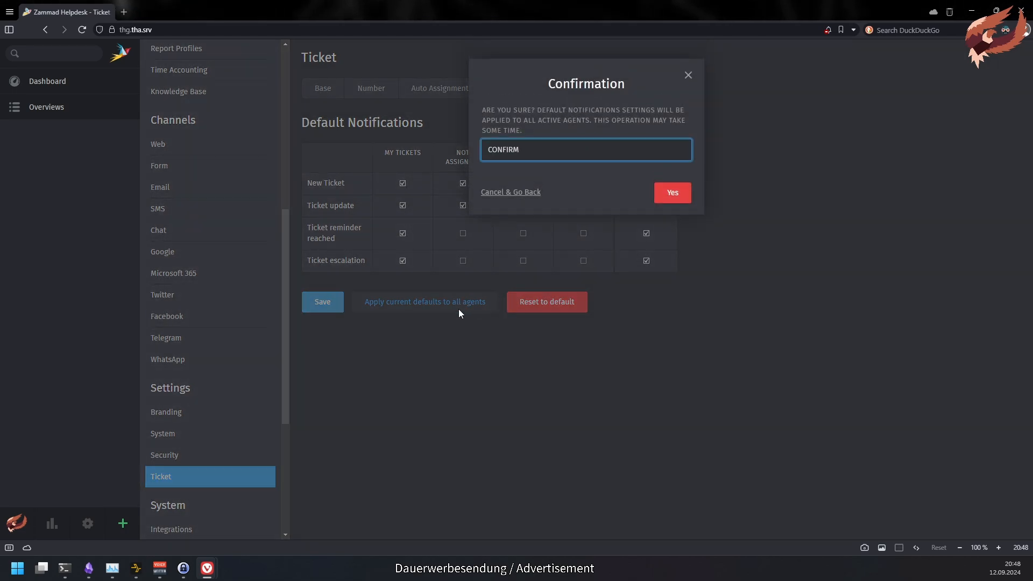
left_click(671, 194)
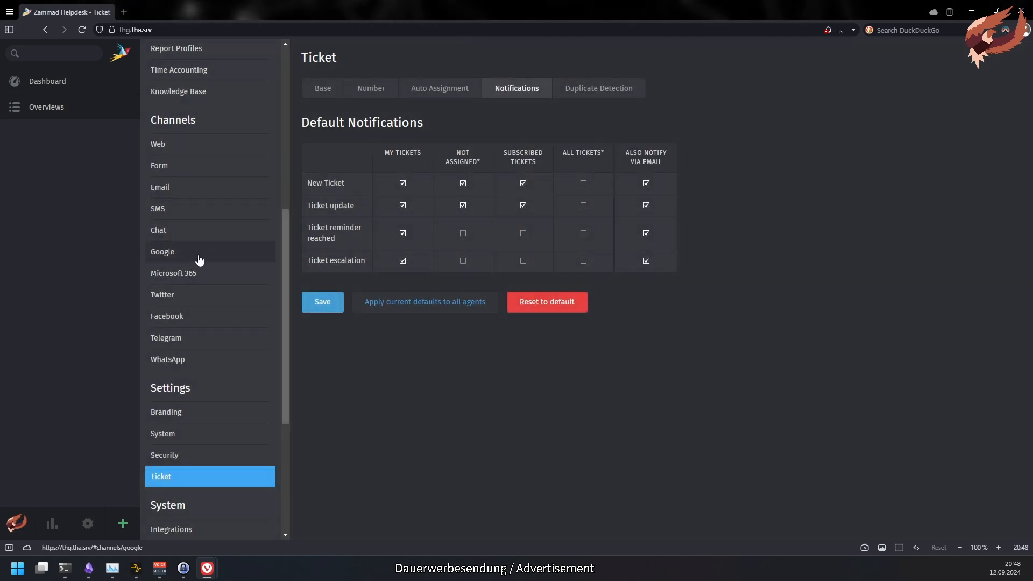
left_click(16, 522)
left_click(37, 477)
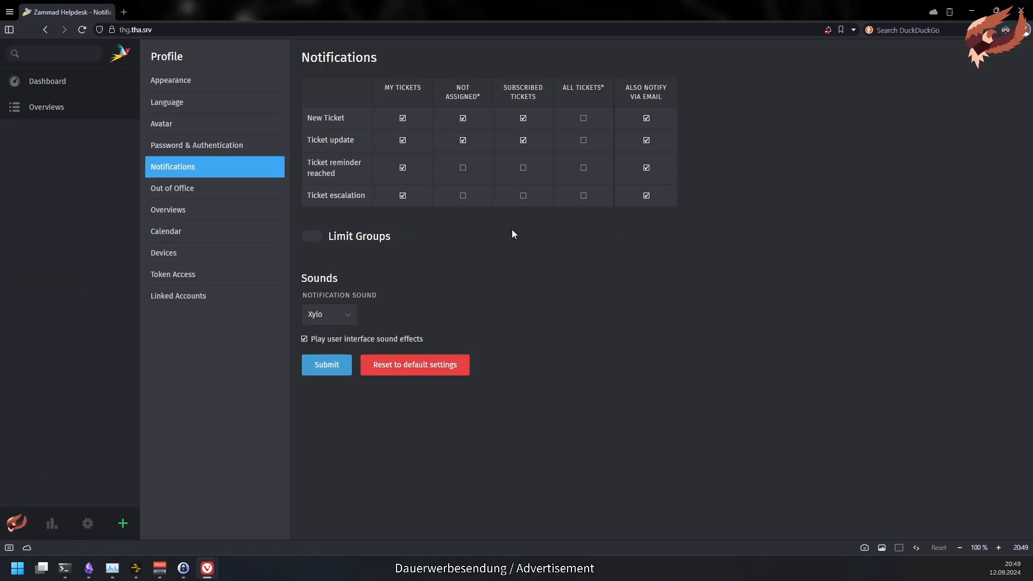
- Enter the absence title 'Dobbie is a free elve!' with dates 09/09/2024 to 09/20/2024
left_click(280, 199)
left_click(387, 100)
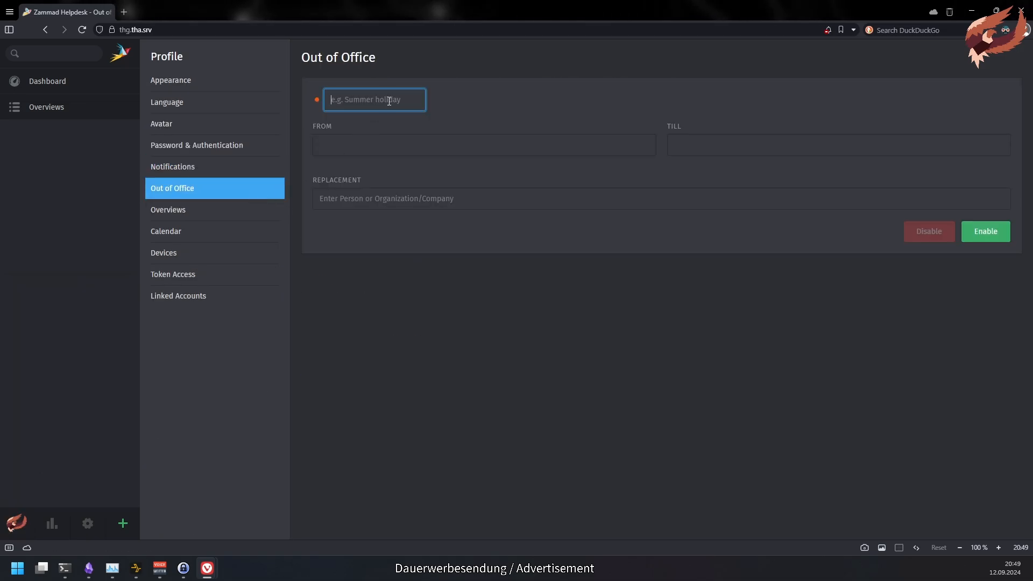
type("Dobbie is a free elve")
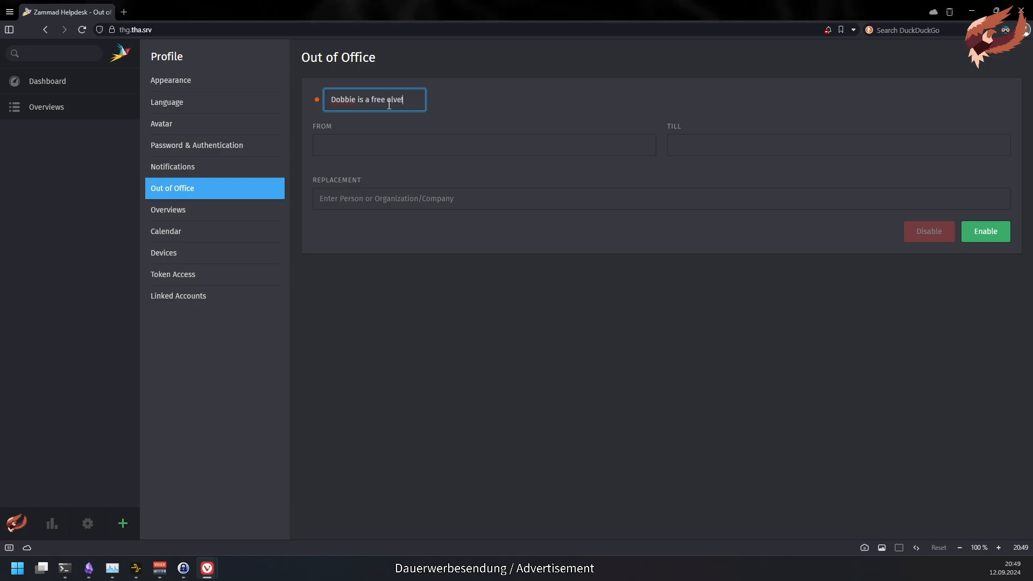
type("!")
left_click(345, 146)
left_click(343, 239)
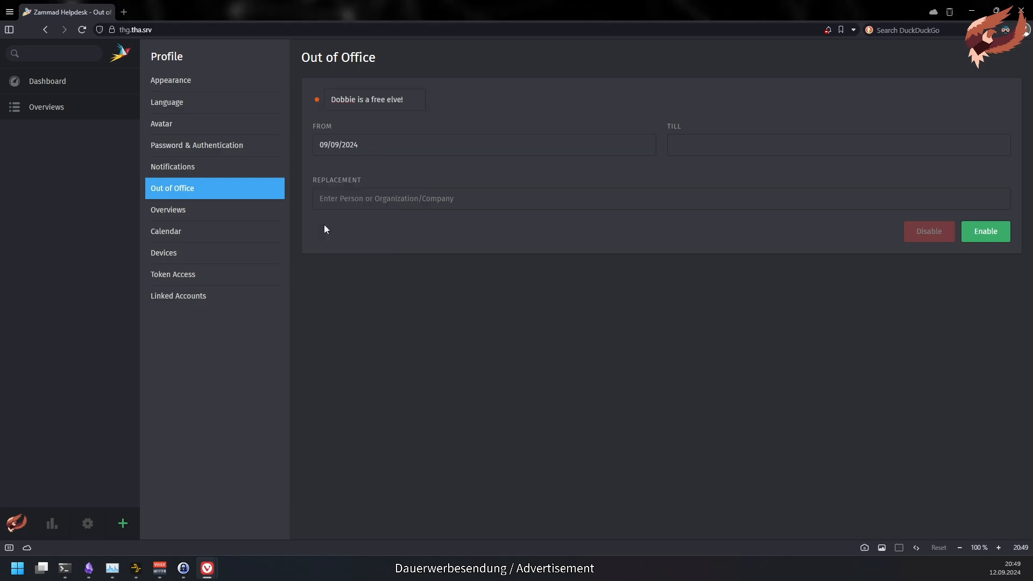
left_click(778, 151)
left_click(740, 242)
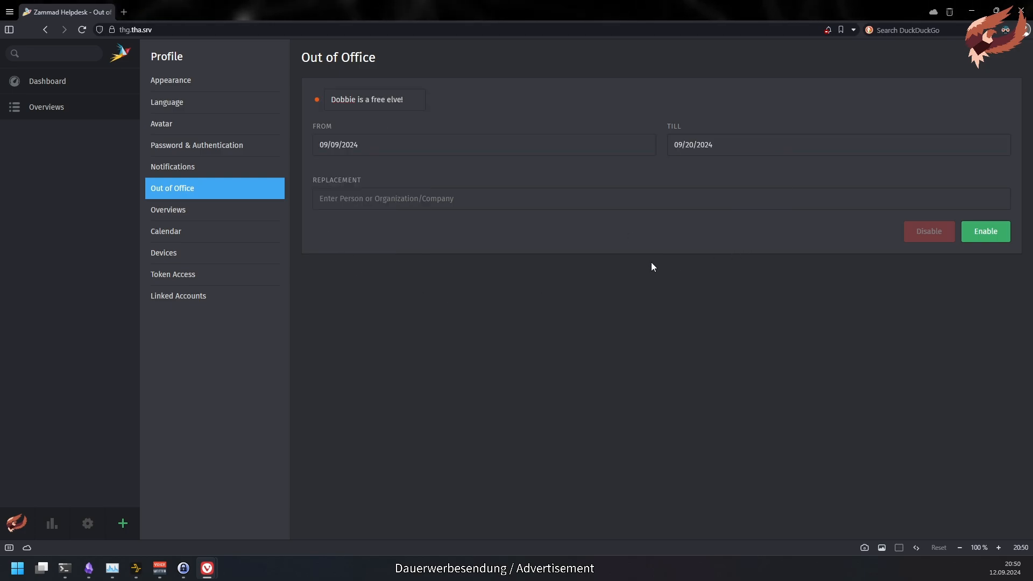
- Choose the agent user as replacement and switch the out-of-office absence on
left_click(451, 202)
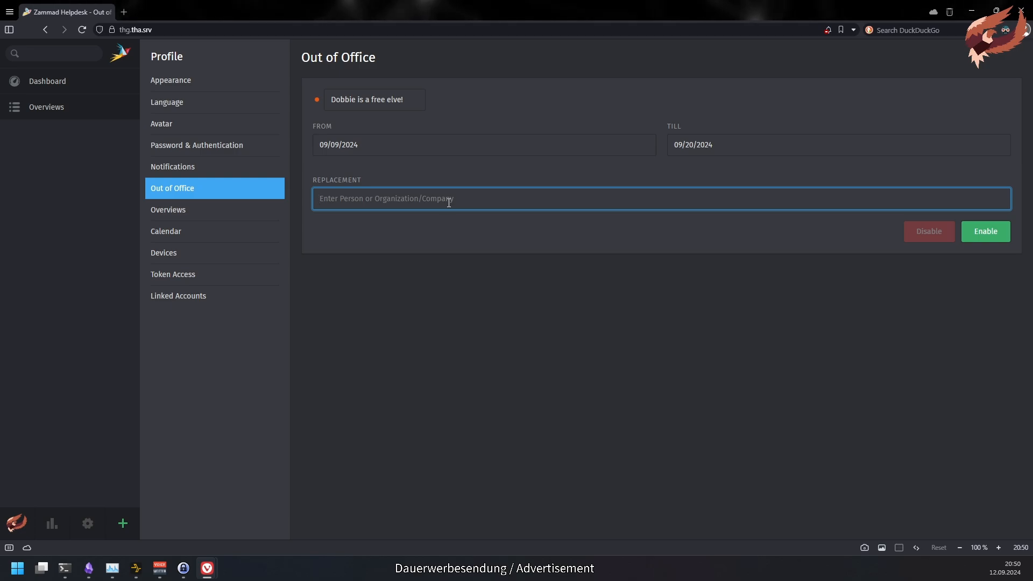
type("agent")
left_click(464, 220)
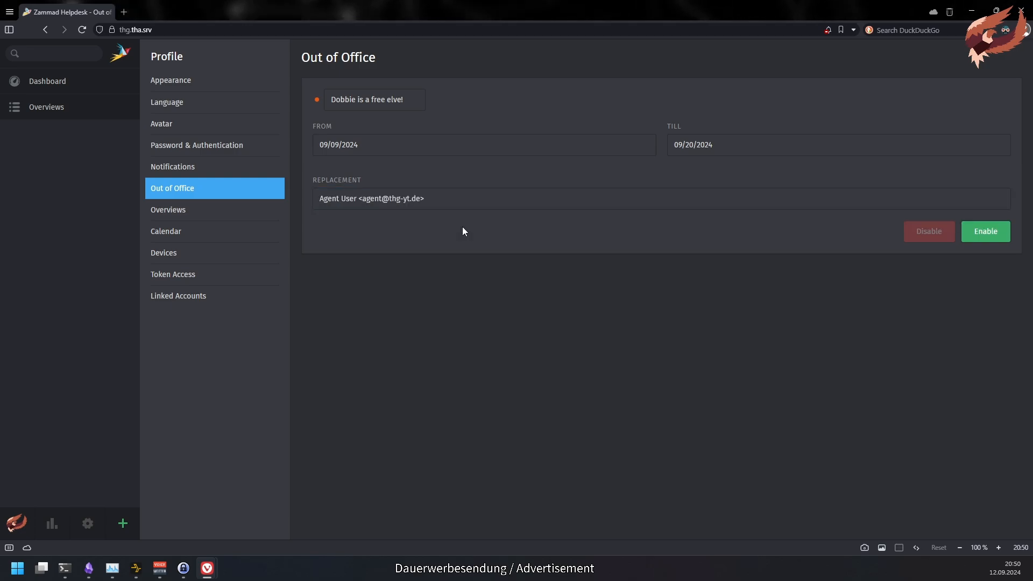
left_click(1004, 237)
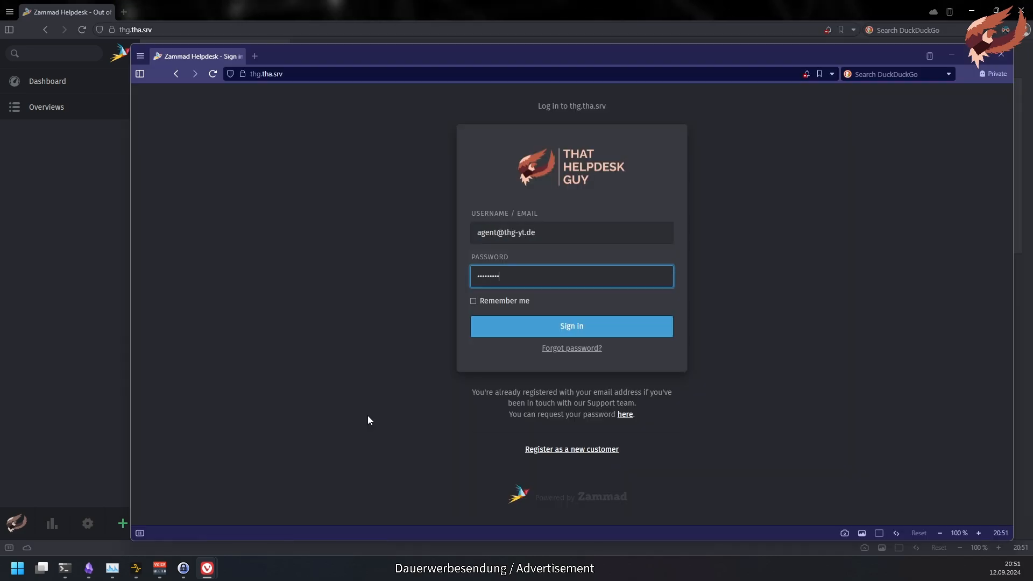
- Sign in as the agent and open the HR Tickets ticket from My Replacement Tickets
key("Return")
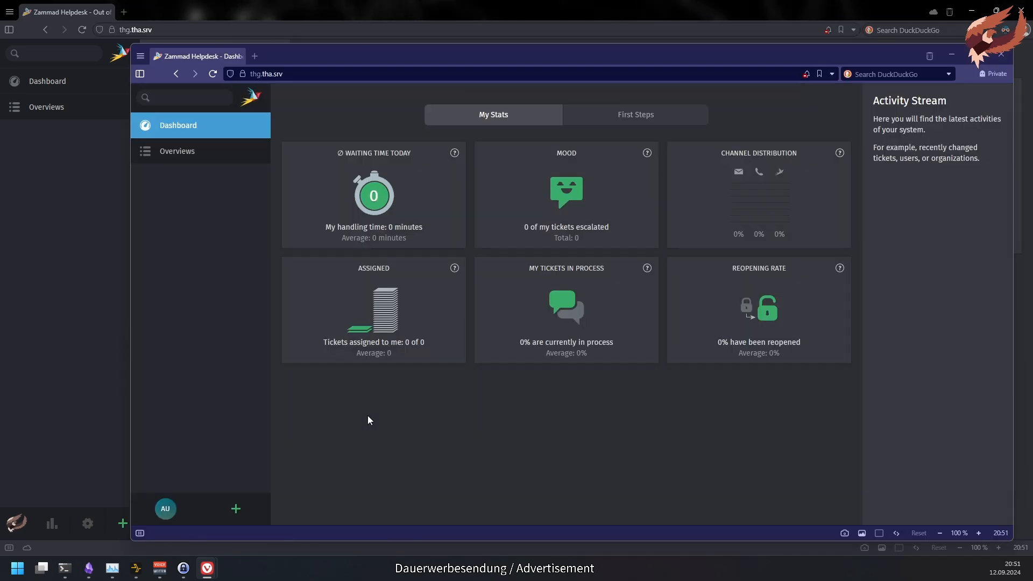
left_click(211, 158)
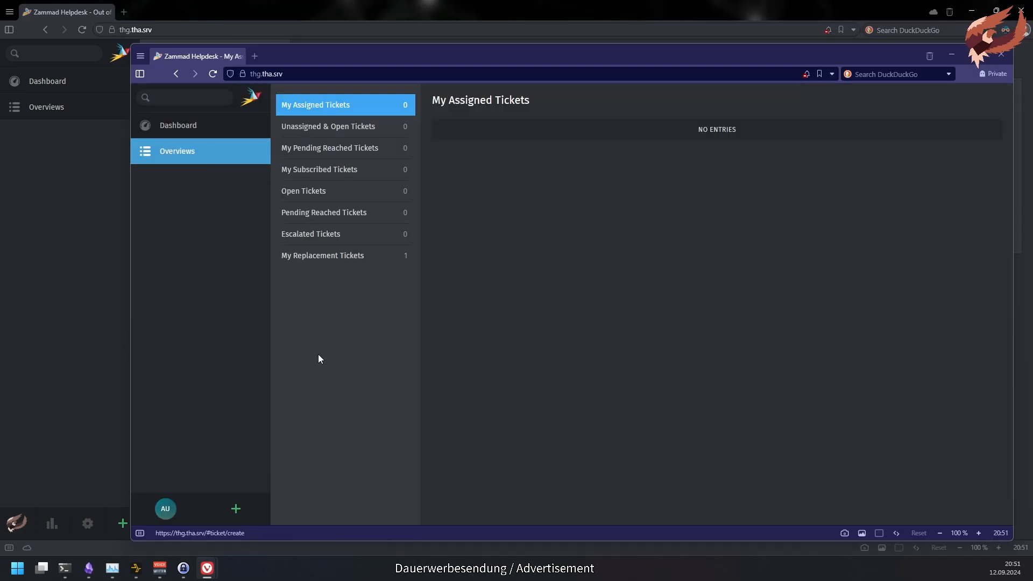
left_click(379, 264)
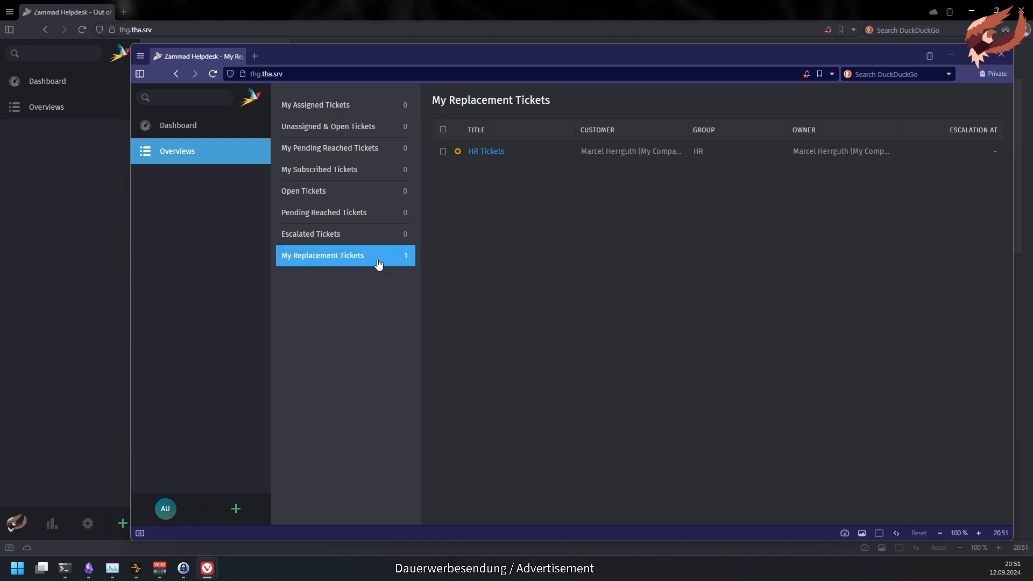
left_click(486, 153)
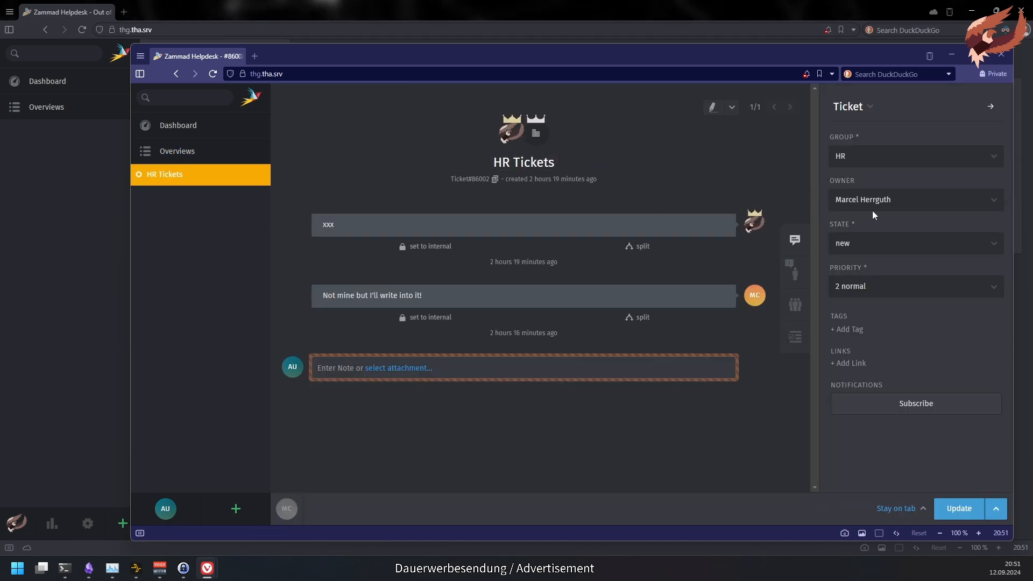
left_click(979, 203)
left_click(978, 201)
- Post the note "fine, I'll handle this one." on the ticket, then go to profile Calendar
left_click(427, 447)
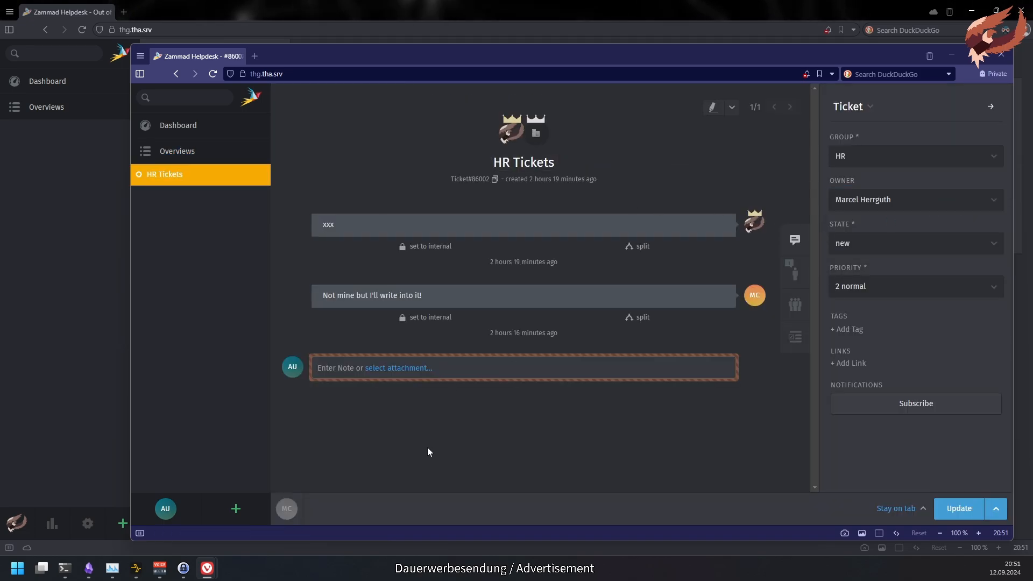
left_click(480, 371)
type("fine, I'll handle this one.")
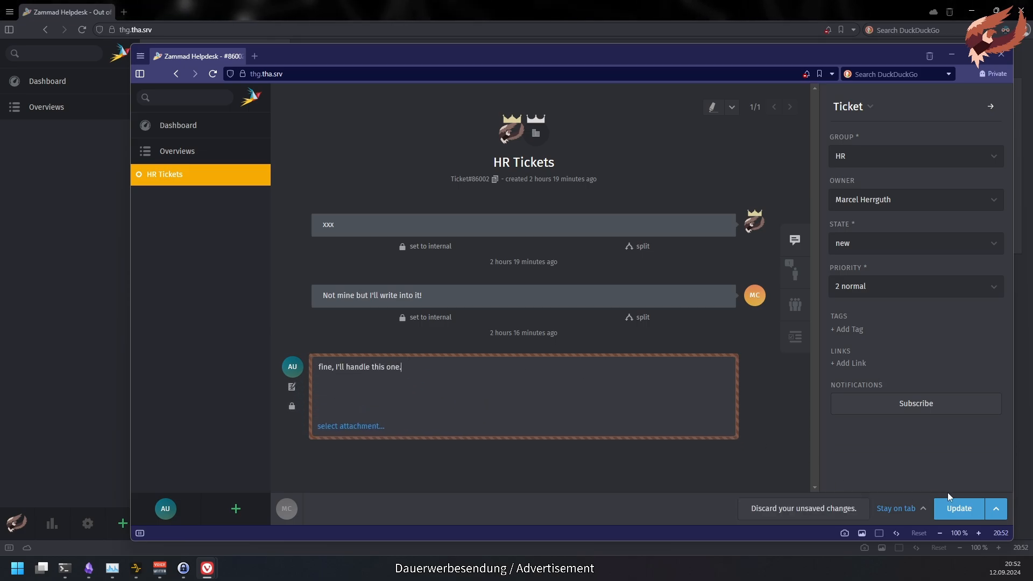
left_click(955, 507)
mouse_move(755, 220)
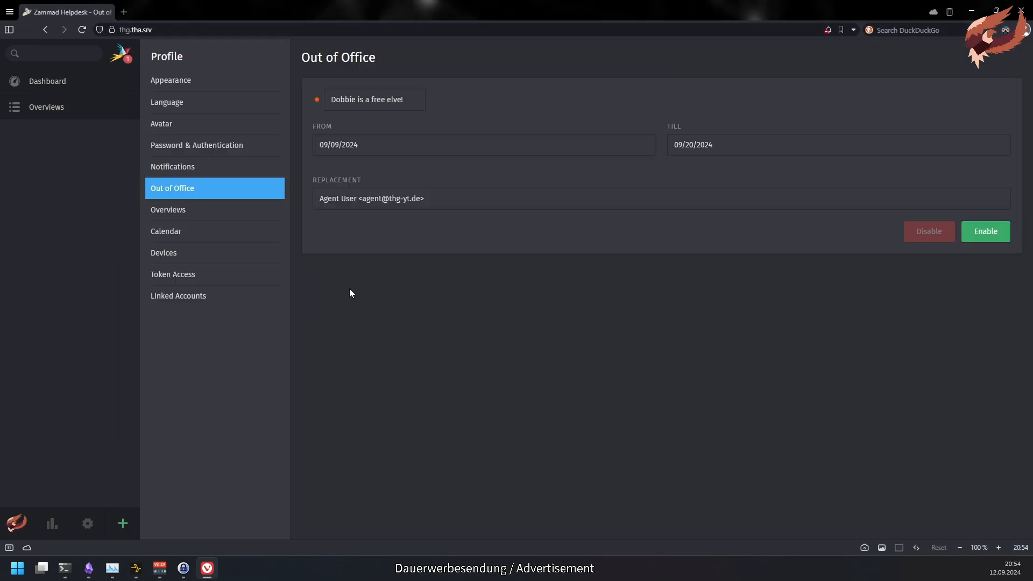
left_click(251, 238)
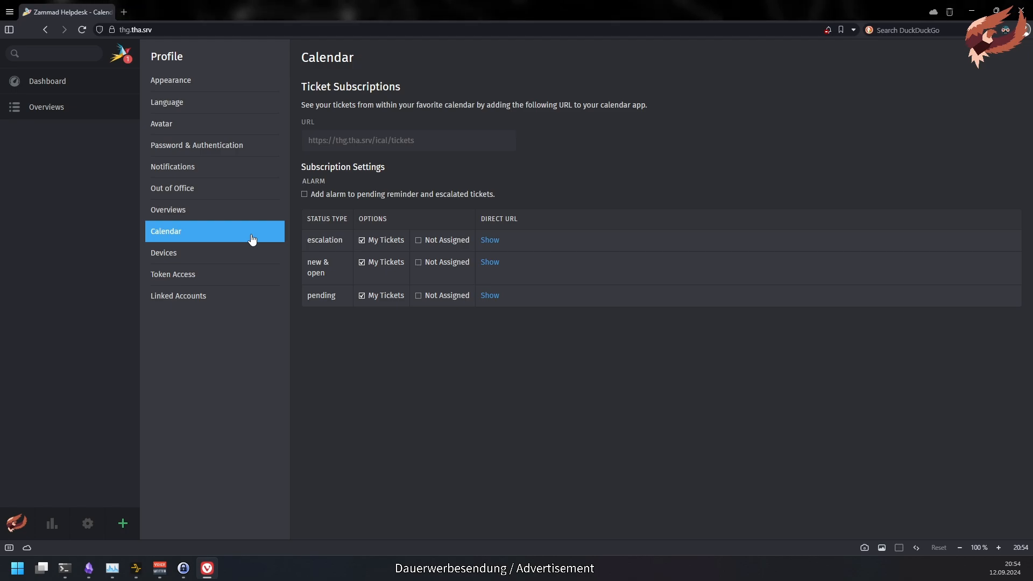
- Show and select the direct subscription URL in the new & open calendar row
left_click(489, 262)
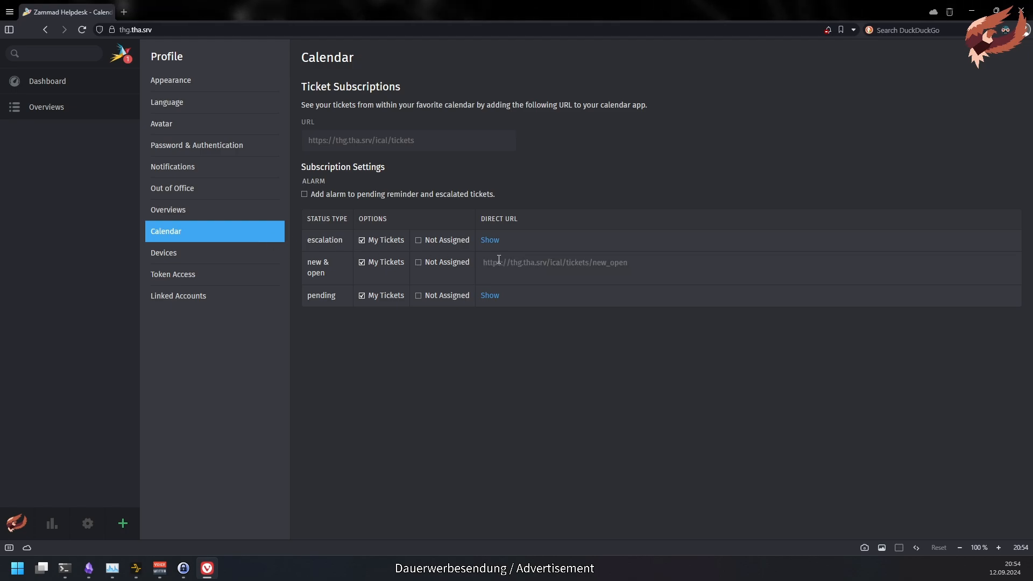
left_click(498, 259)
left_click(533, 345)
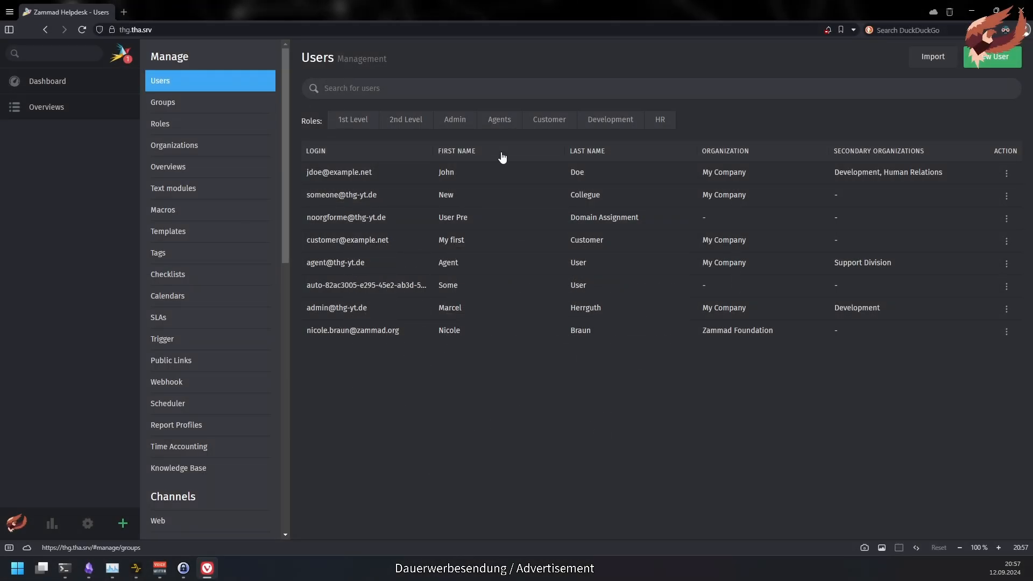
- Set VIP to yes on the New Collegue user and submit the change
left_click(357, 203)
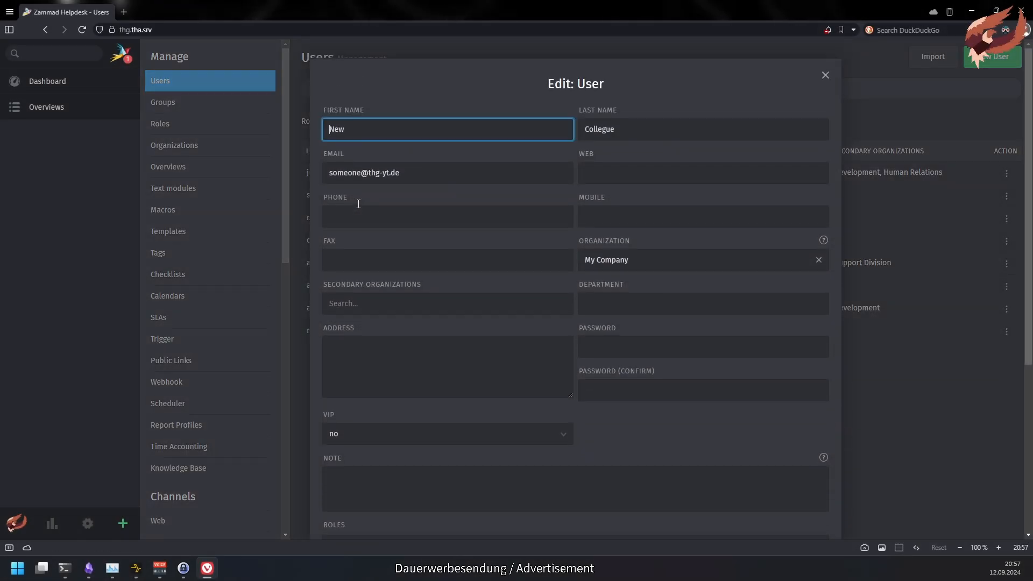
left_click(344, 431)
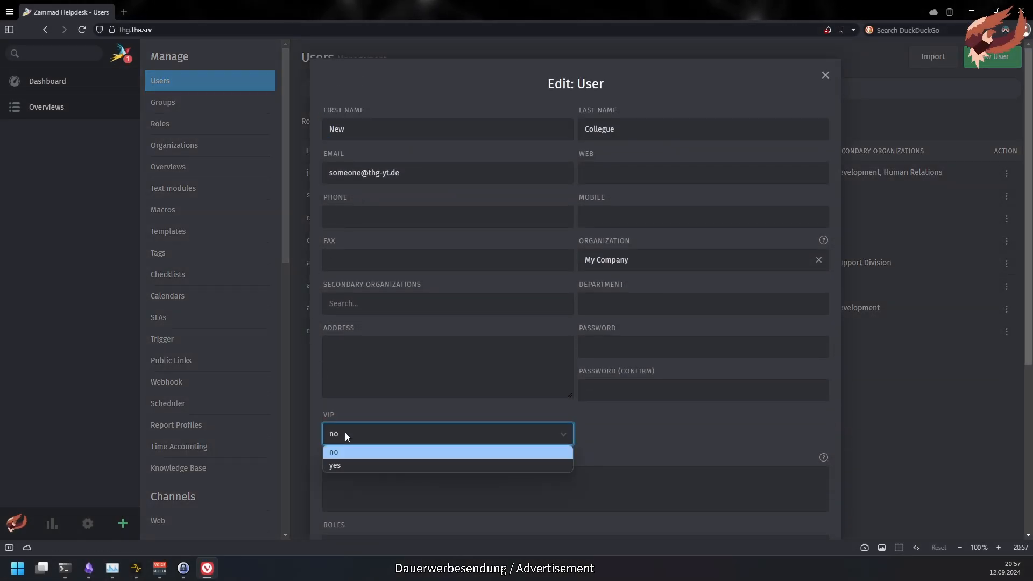
left_click(347, 464)
scroll(476, 453, "down", 5)
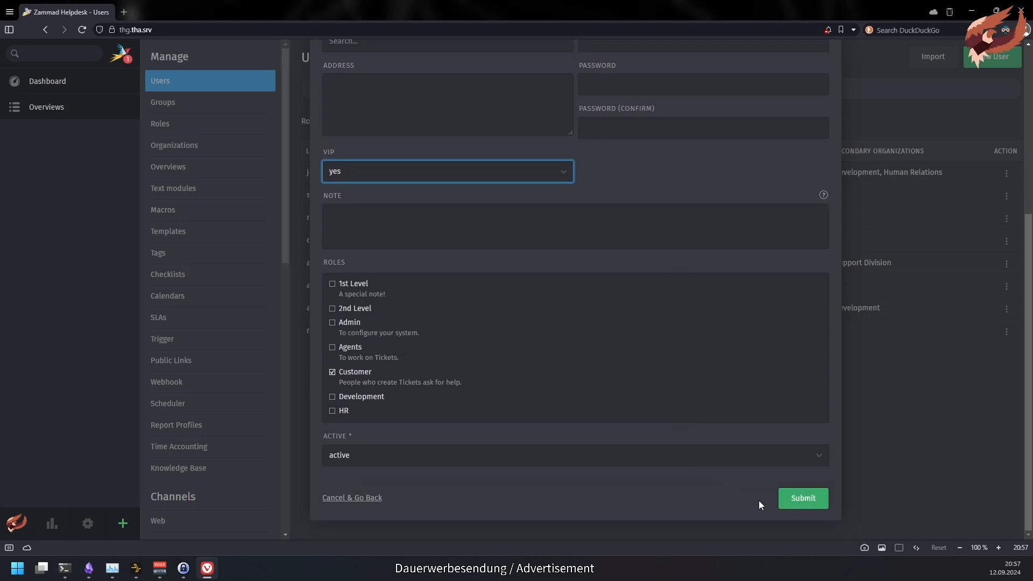
left_click(820, 501)
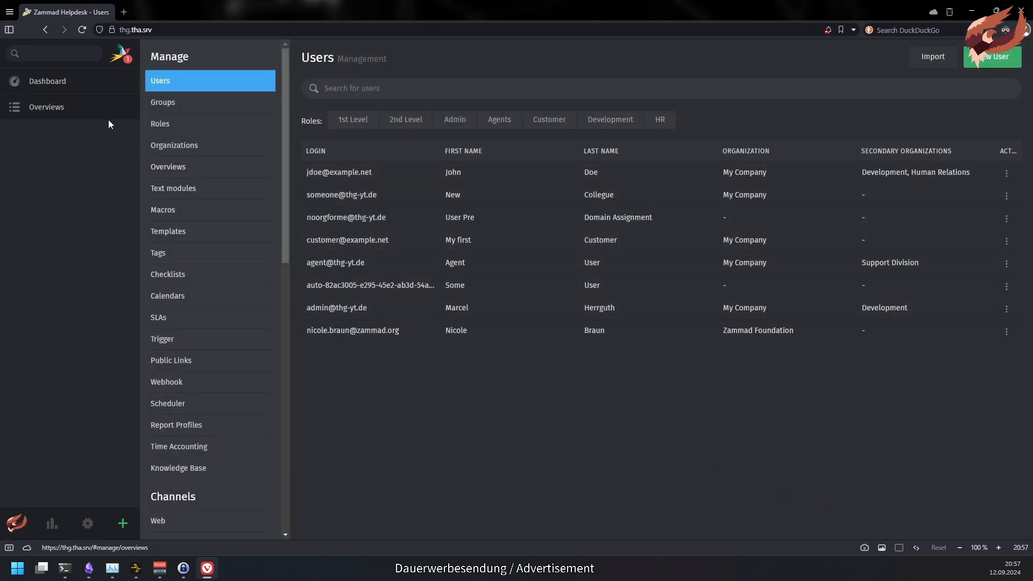
- Search for 'my company' and open the My Company organization profile
left_click(73, 52)
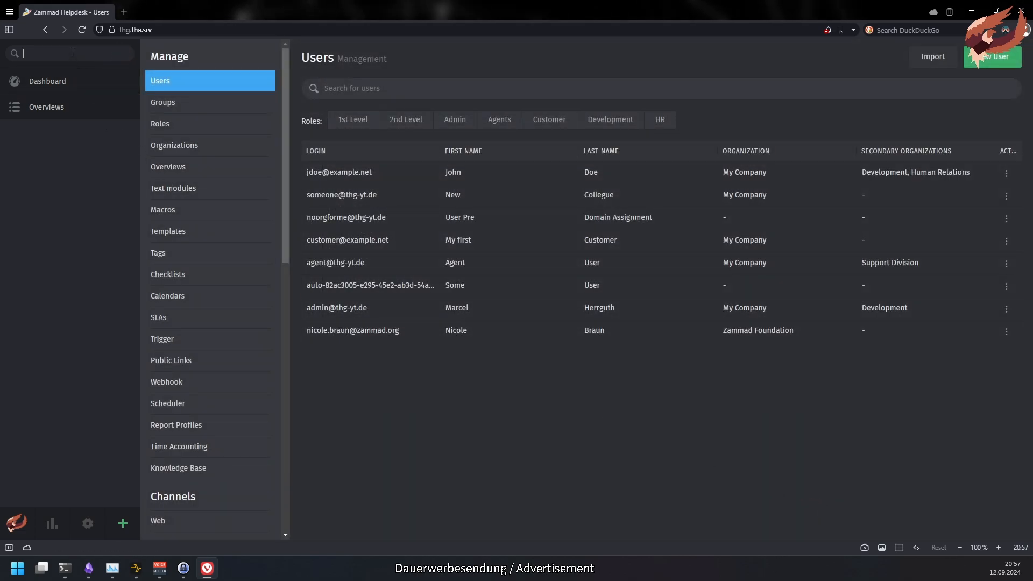
type("my company")
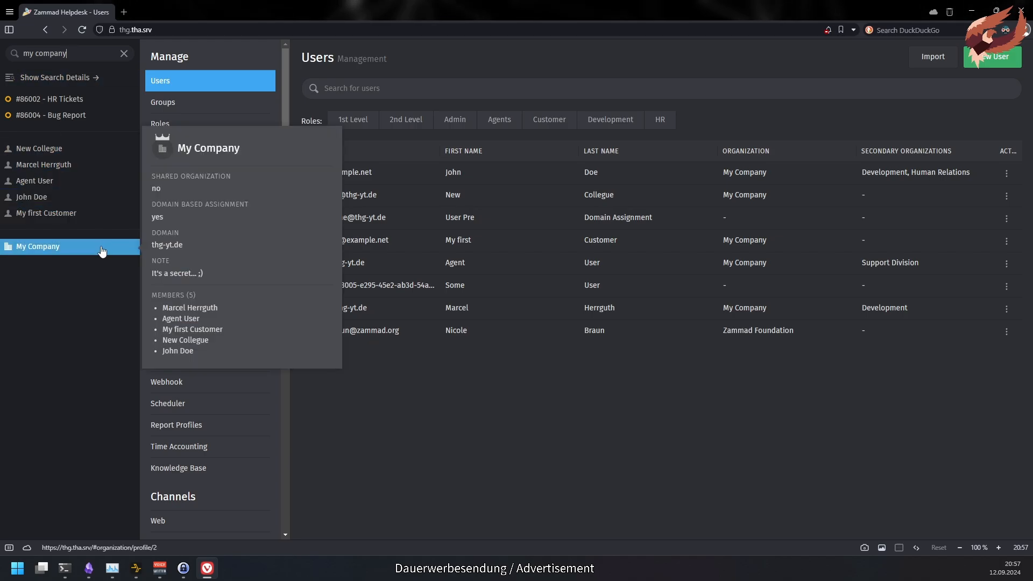
left_click(103, 252)
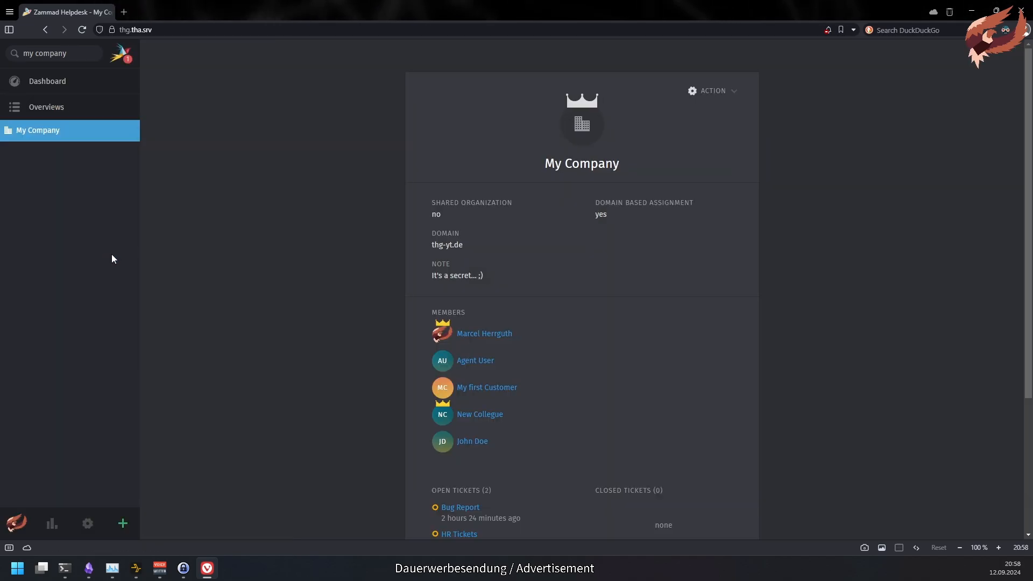
scroll(591, 223, "down", 2)
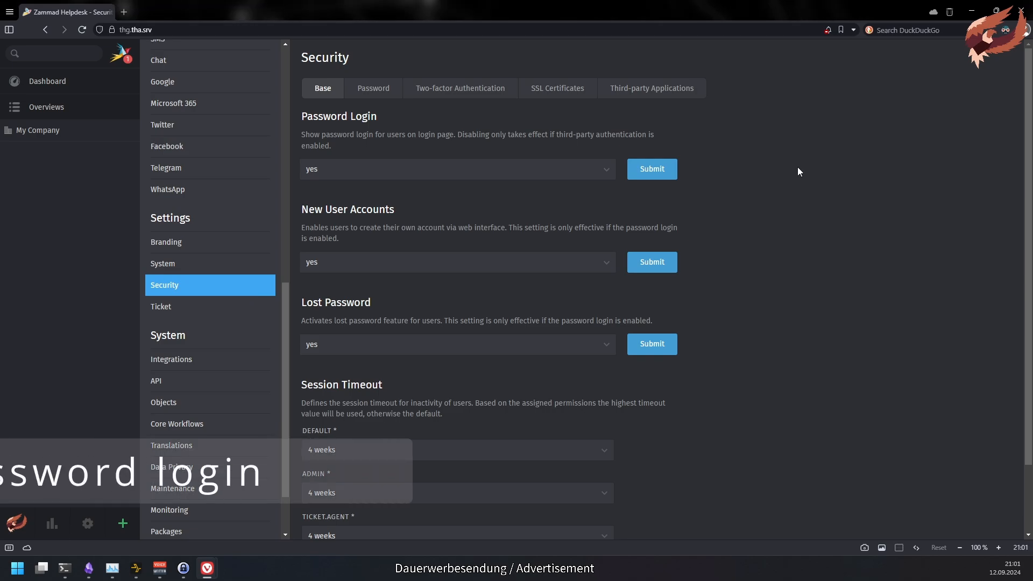
left_click(559, 169)
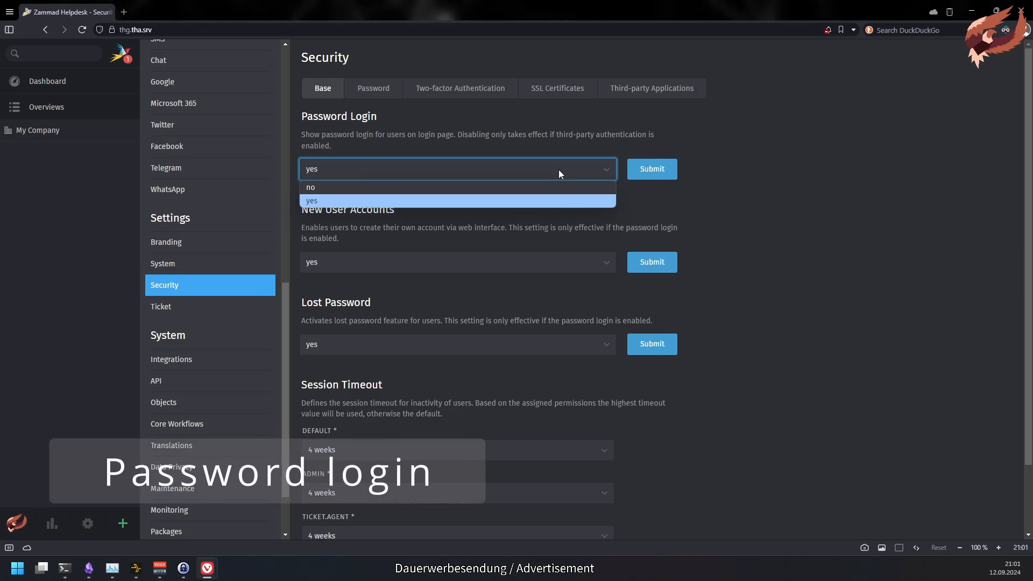
left_click(592, 187)
left_click(666, 178)
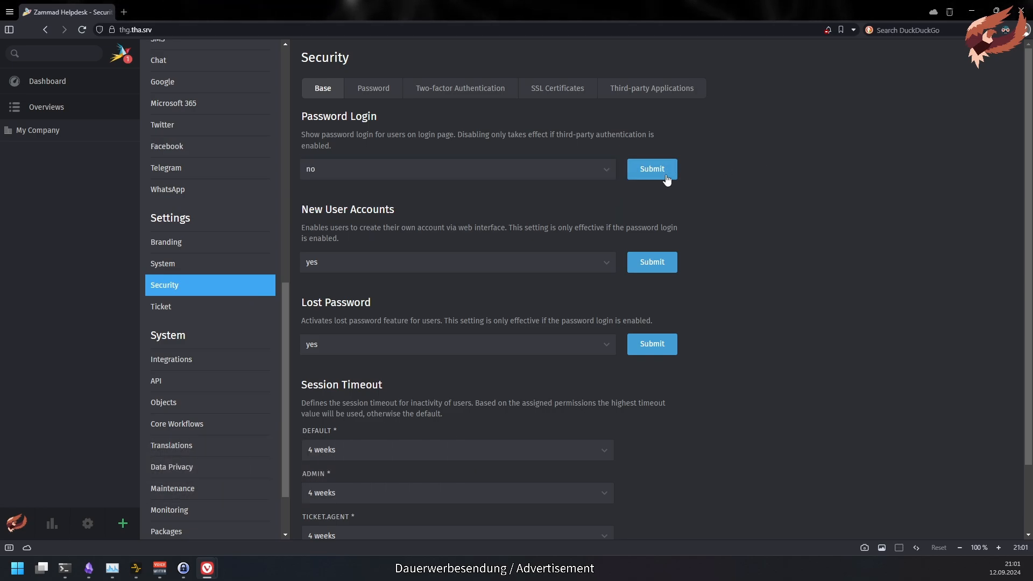
key("alt+Tab")
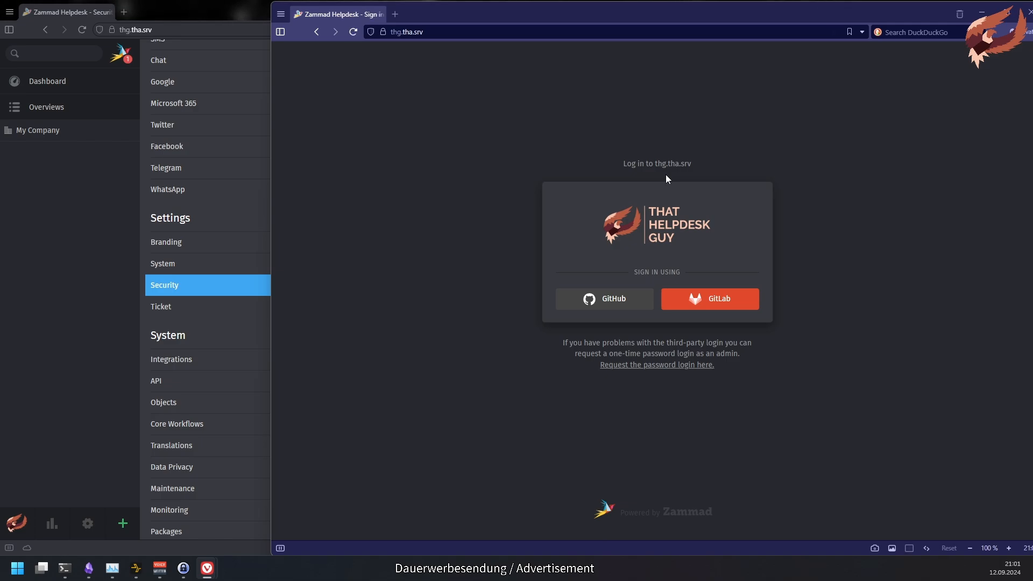
left_click(705, 366)
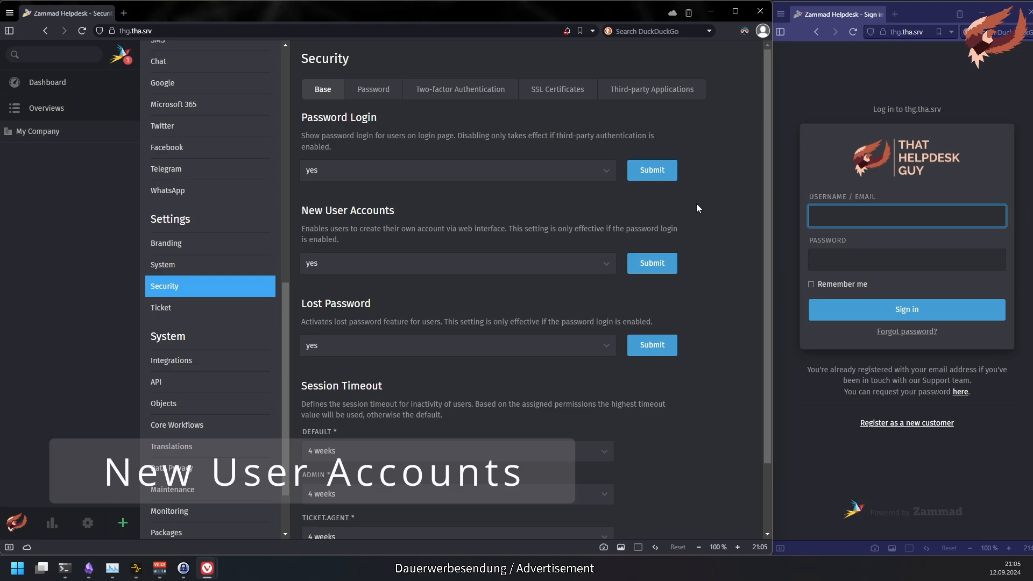
- Preview the sign-in page's registration form, then set New User Accounts to no and submit
left_click(888, 423)
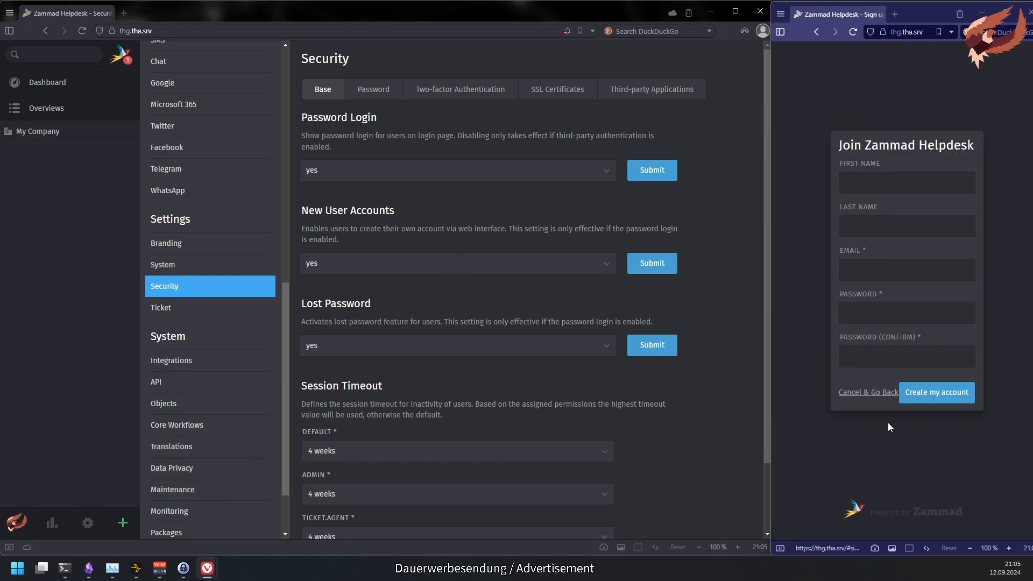
left_click(857, 400)
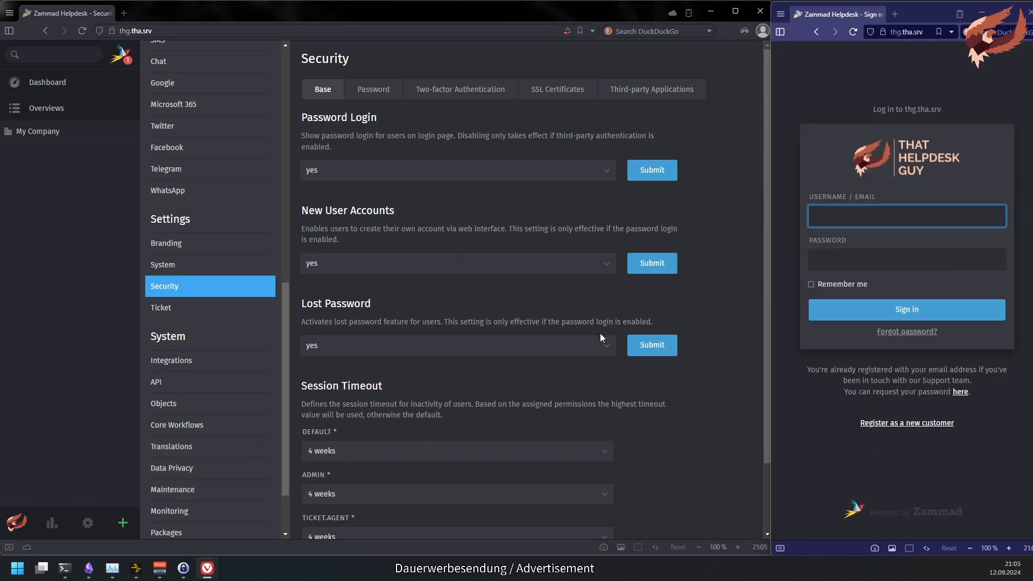
left_click(529, 263)
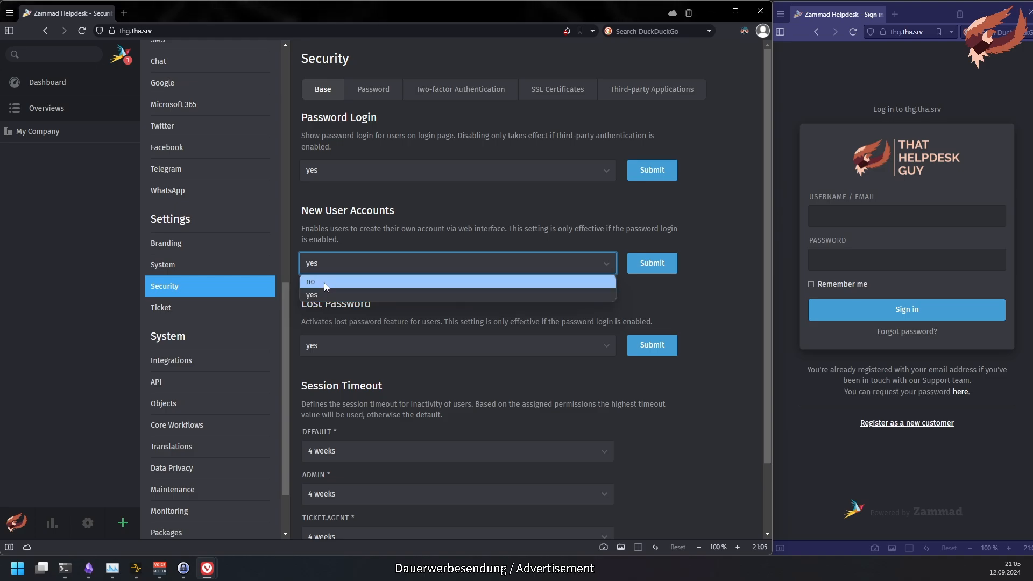
left_click(326, 283)
left_click(659, 270)
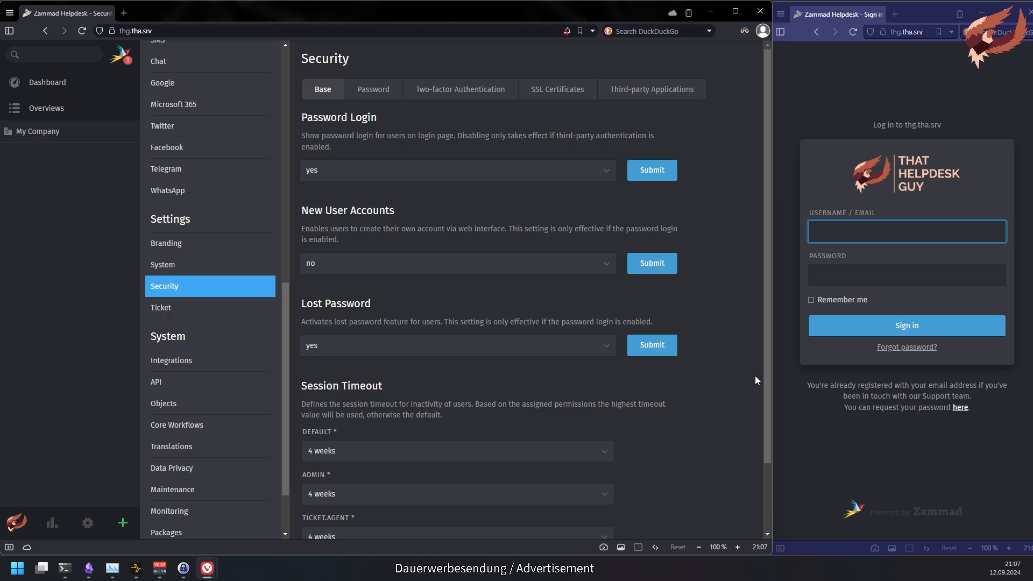
- Try the forgot-password reset form on the sign-in page, reloading the page once
left_click(906, 349)
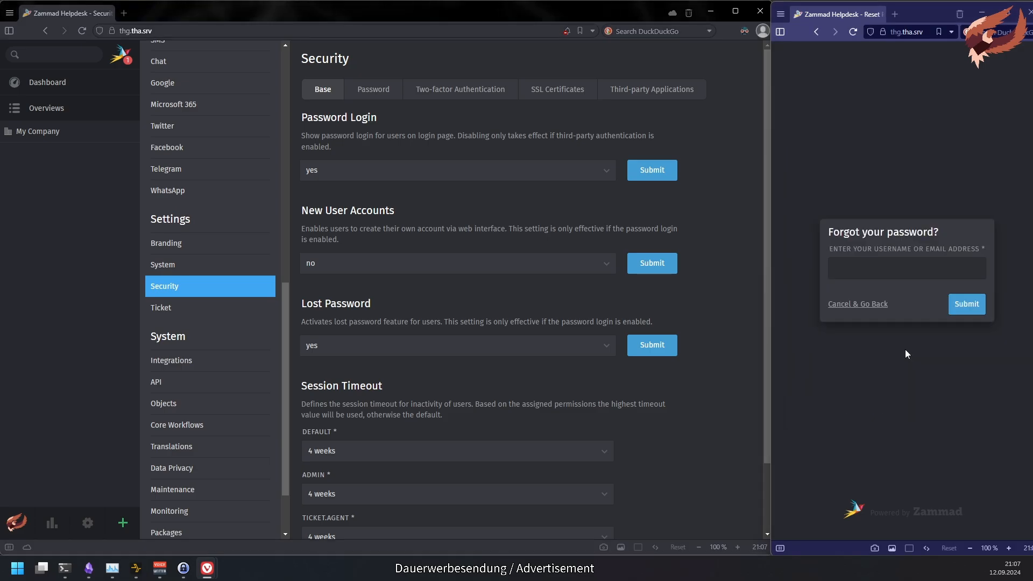
left_click(852, 306)
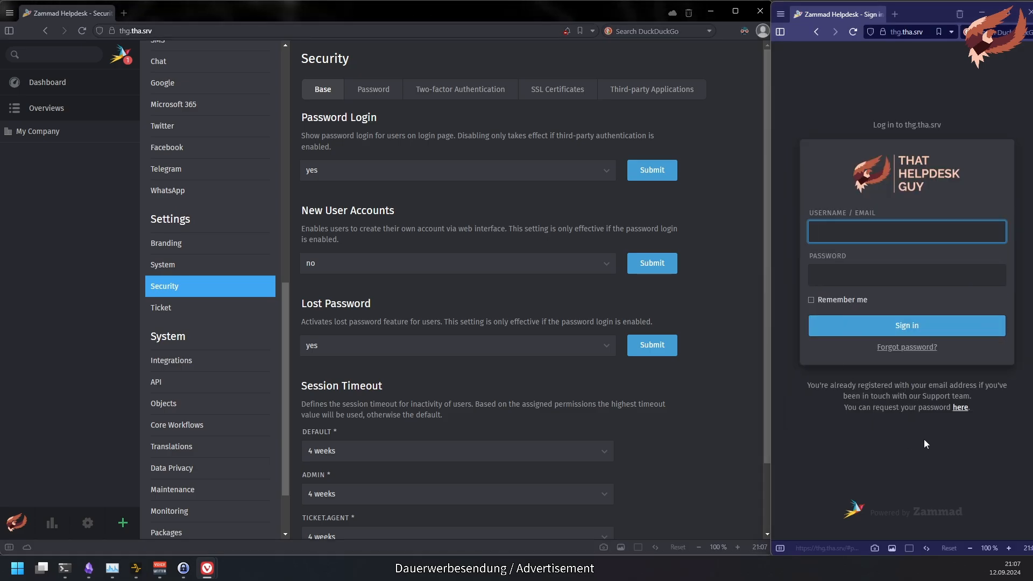
left_click(962, 407)
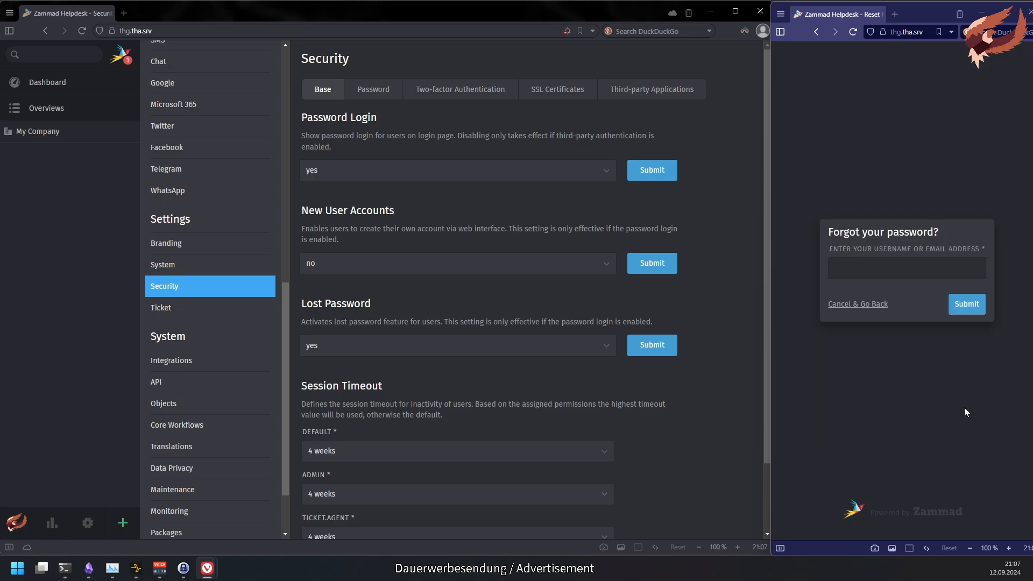
left_click(867, 305)
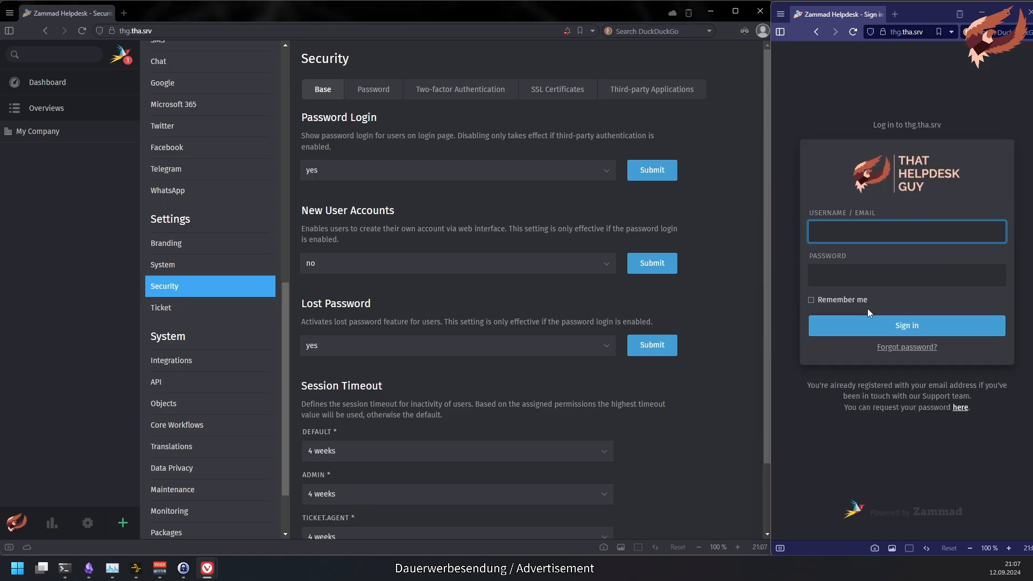
key("F5")
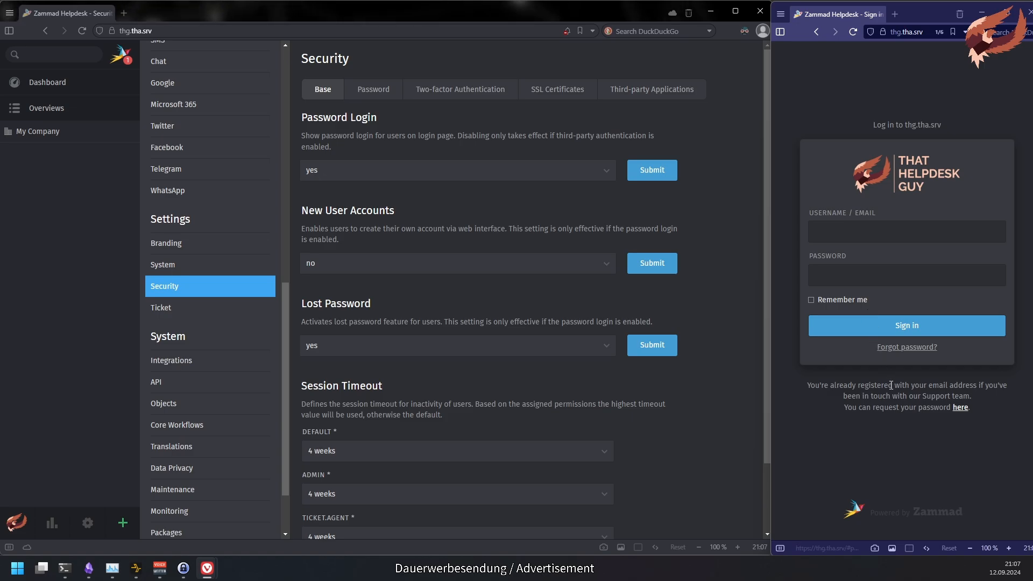
left_click(906, 347)
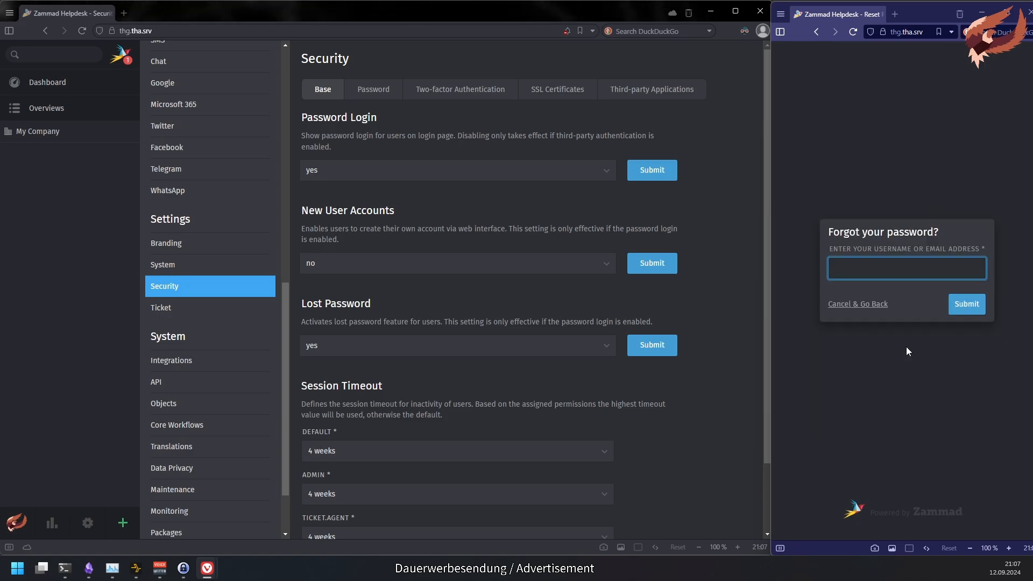
left_click(859, 305)
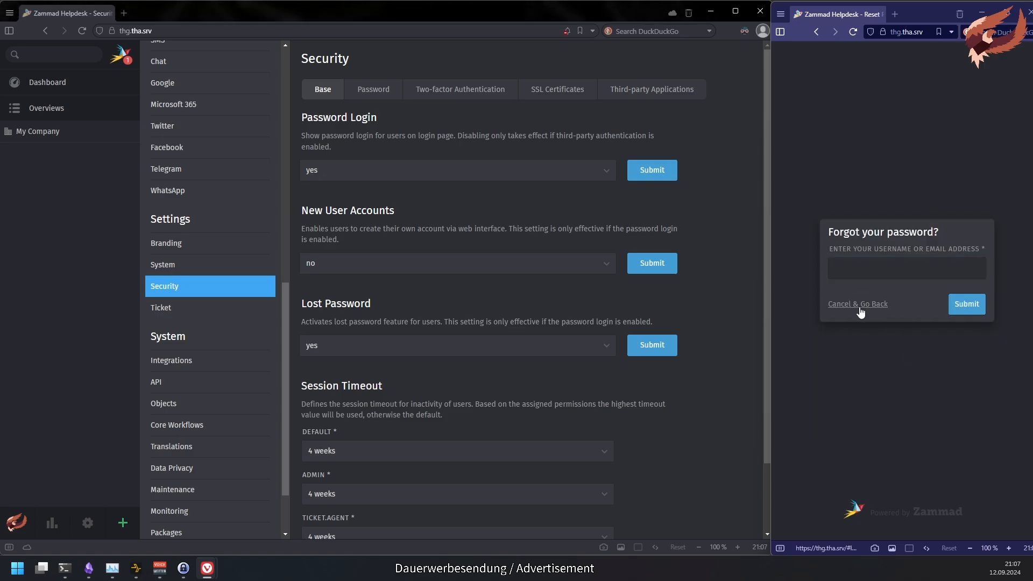
- Set Lost Password to no in Security > Base and submit
left_click(380, 353)
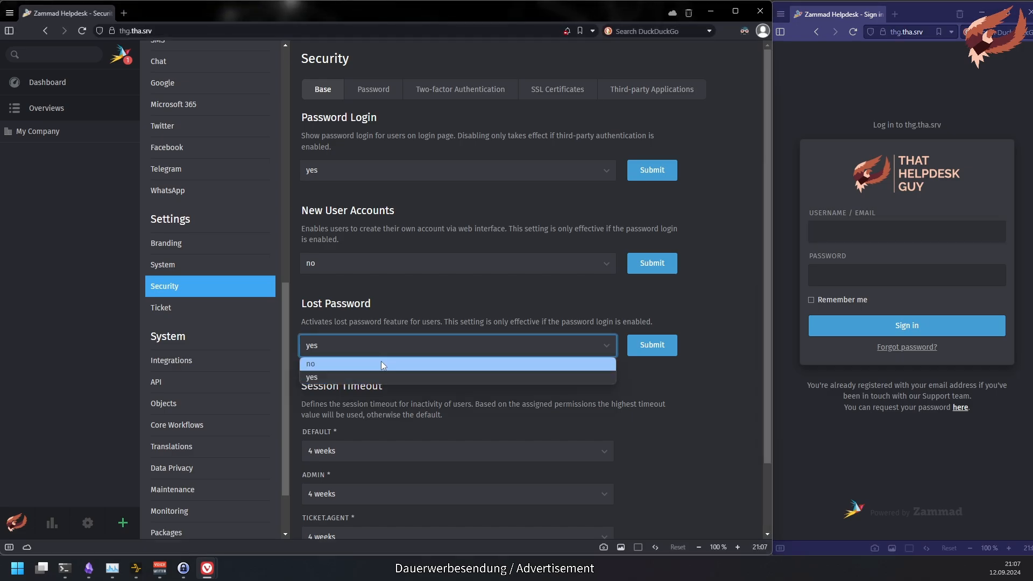
left_click(381, 360)
left_click(672, 351)
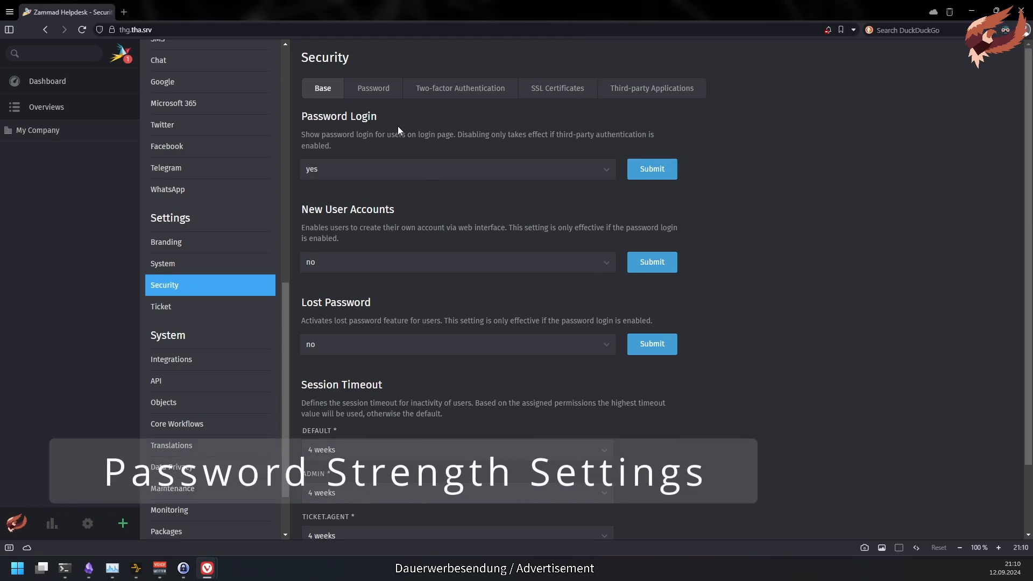
- Require a 12-character minimum password length with digits and a special character, and save
left_click(384, 94)
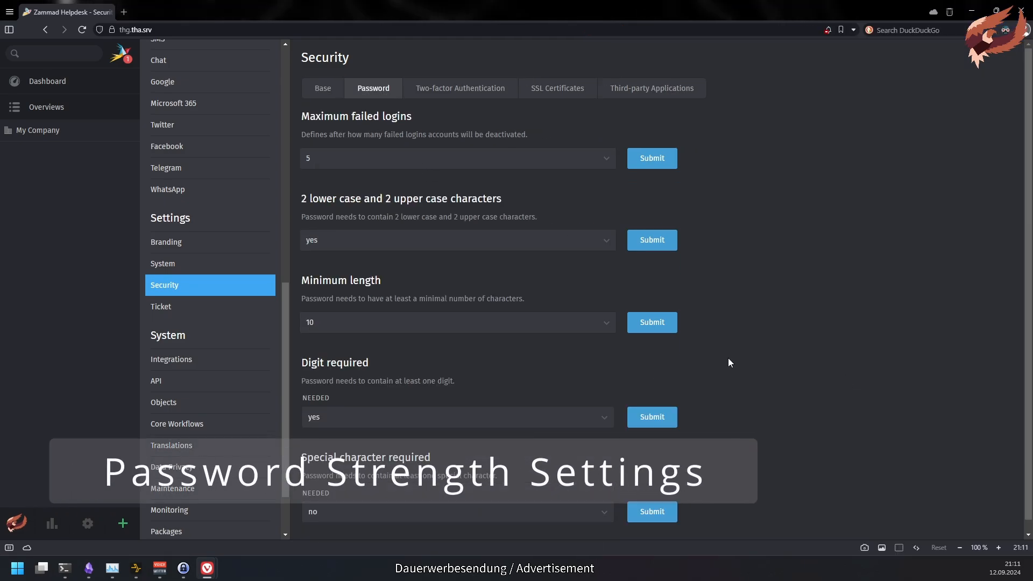
left_click(531, 321)
left_click(494, 198)
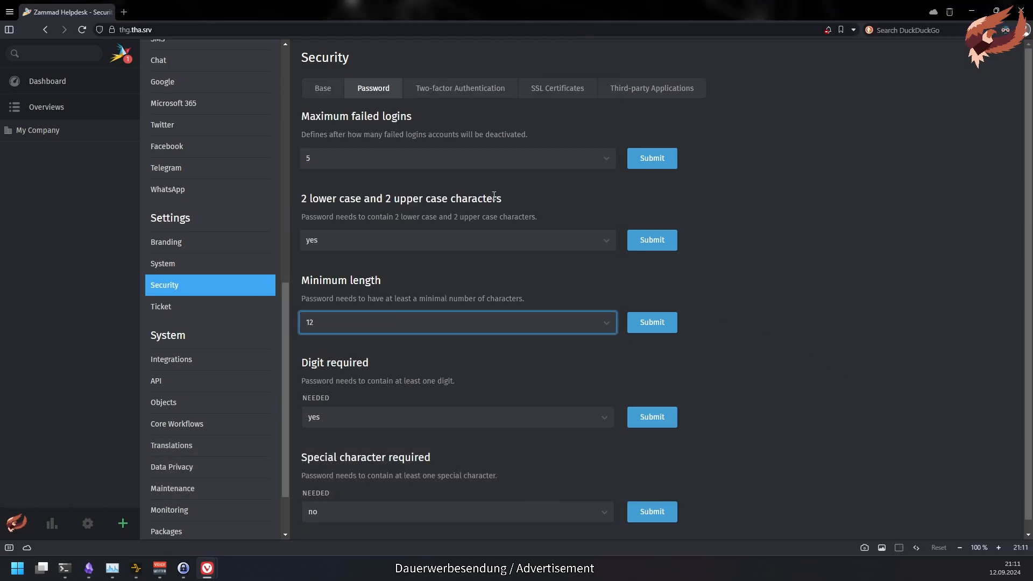
scroll(699, 361, "down", 1)
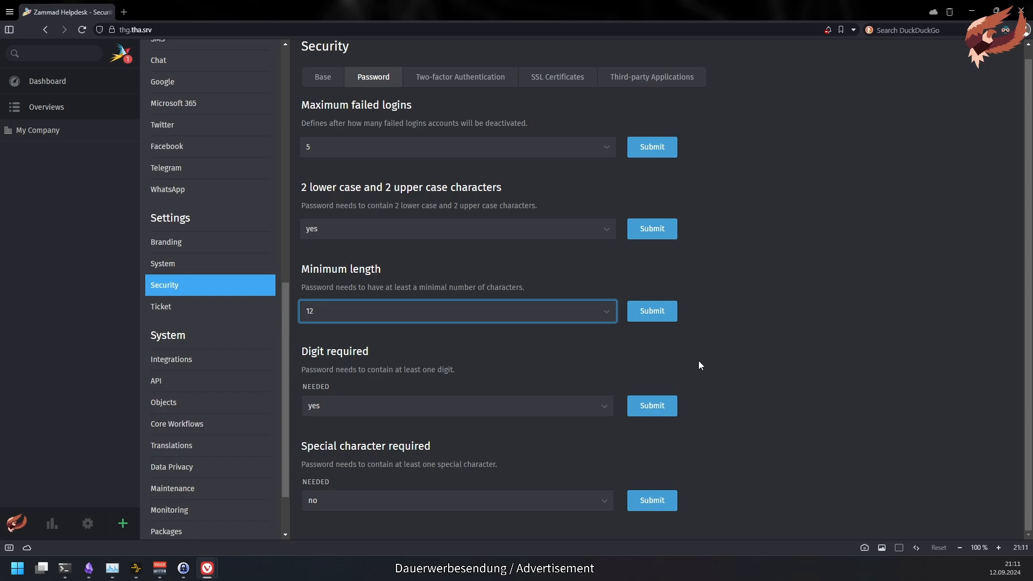
left_click(312, 396)
left_click(500, 391)
left_click(492, 509)
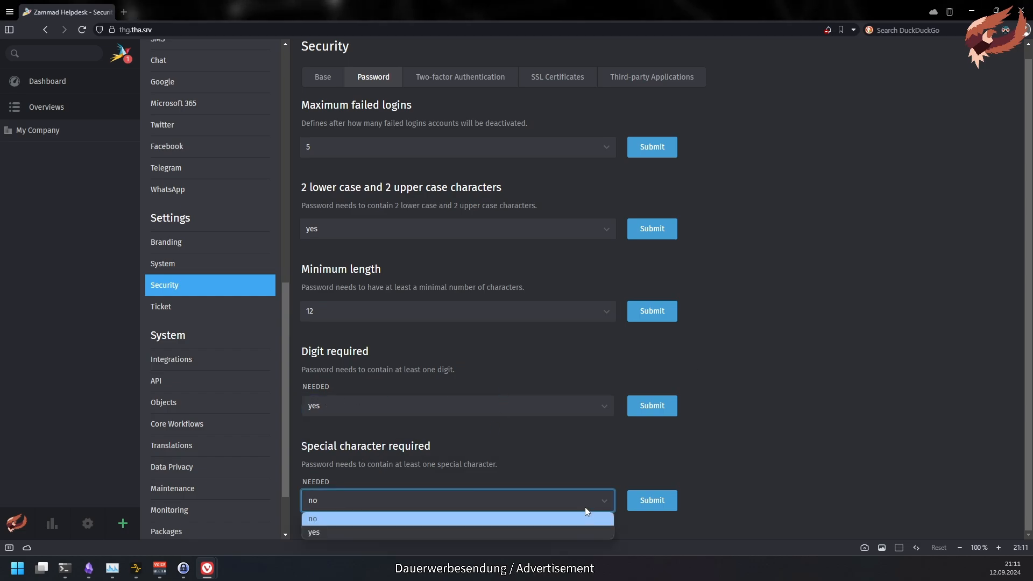
left_click(585, 530)
left_click(645, 501)
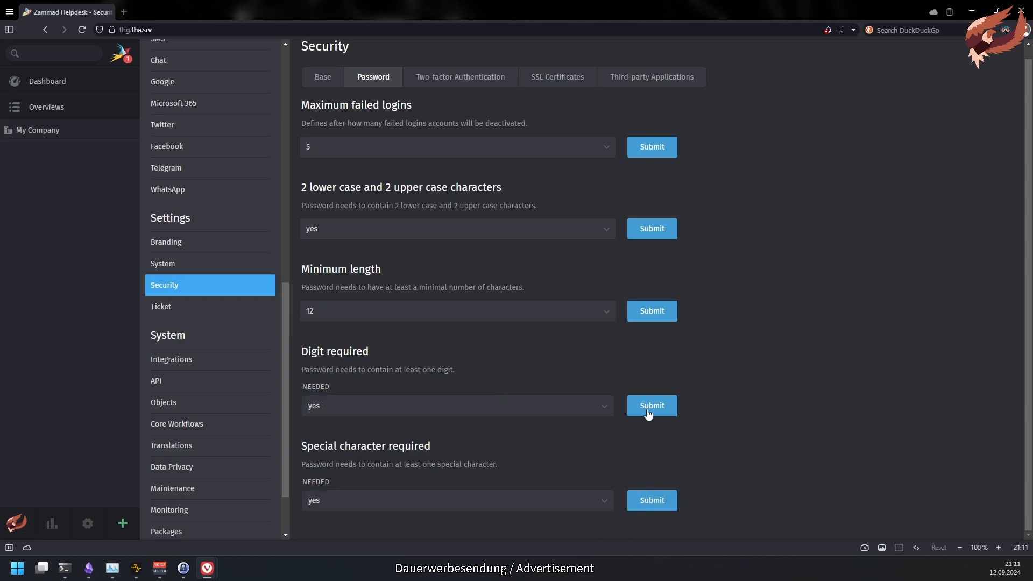
- Keep mixed case required and lower maximum failed logins to 4, then save
left_click(573, 237)
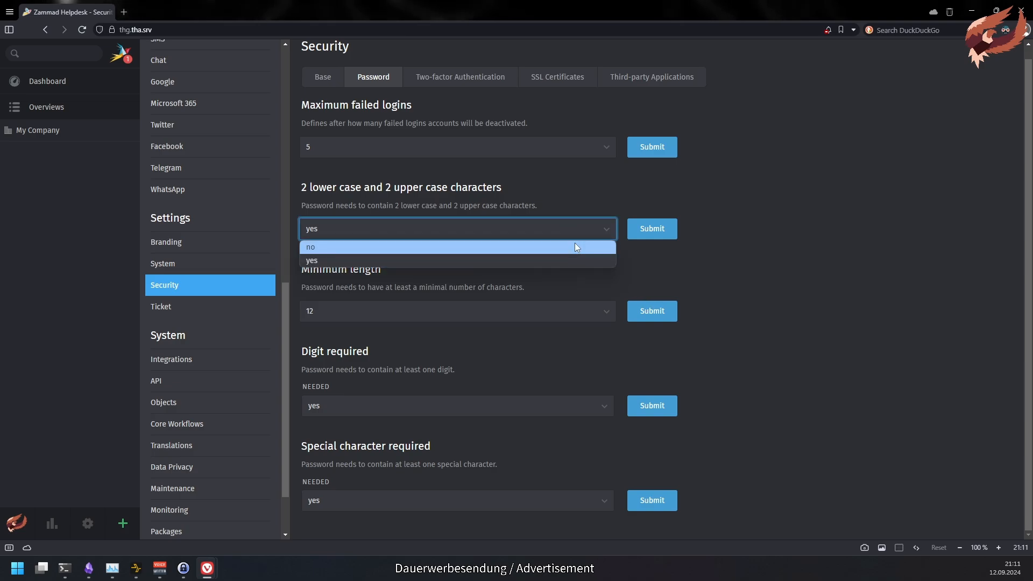
left_click(649, 262)
scroll(602, 282, "up", 1)
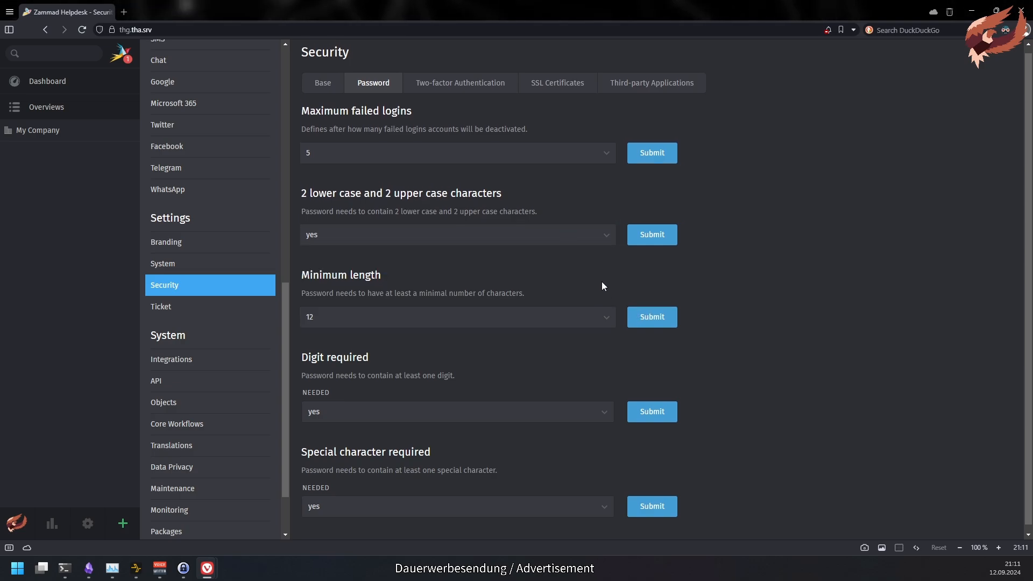
left_click(578, 161)
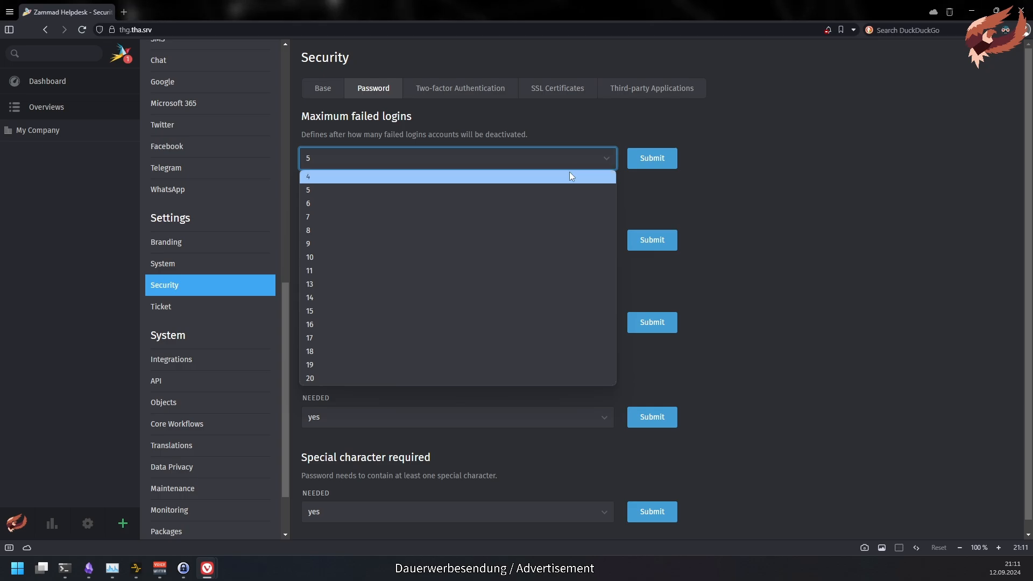
left_click(570, 176)
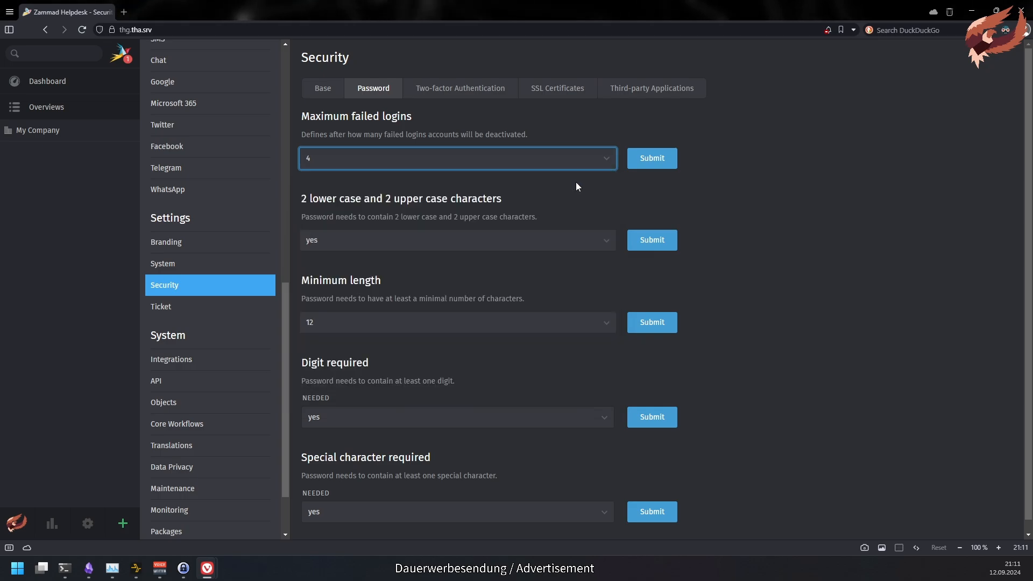
left_click(647, 165)
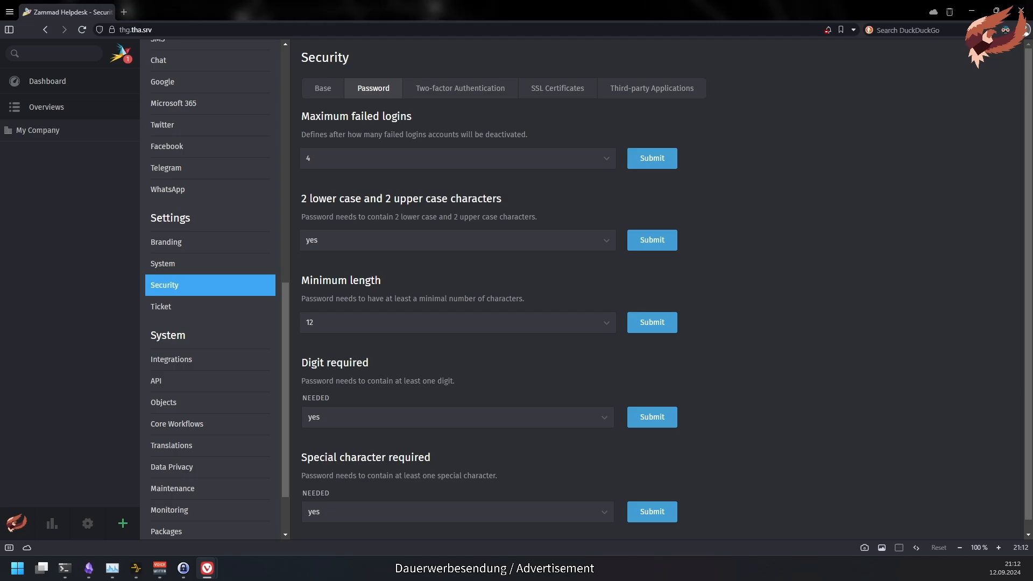
- Unlock the locked account from its actions menu in the Users list
scroll(263, 105, "up", 10)
left_click(233, 85)
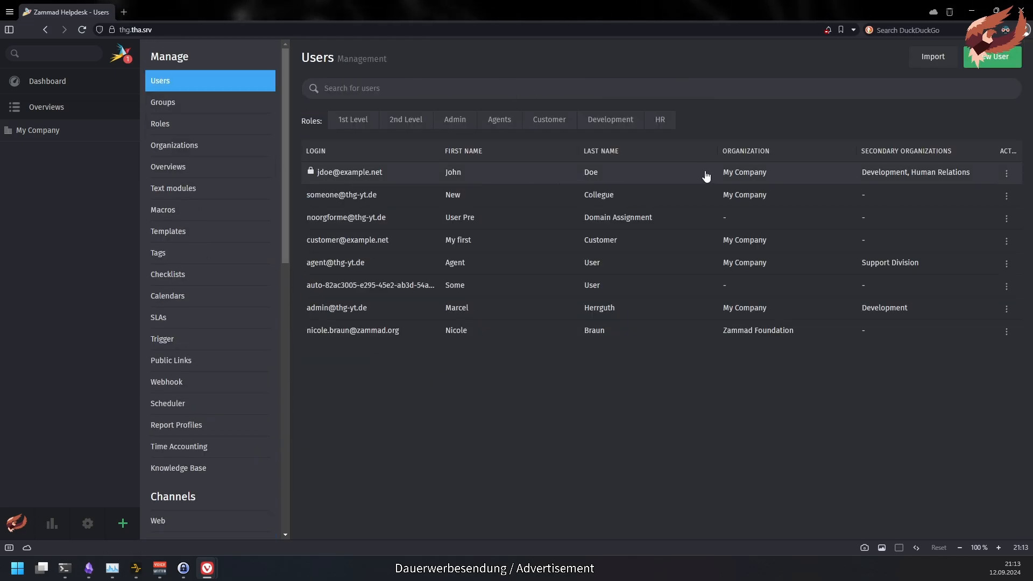
left_click(1004, 175)
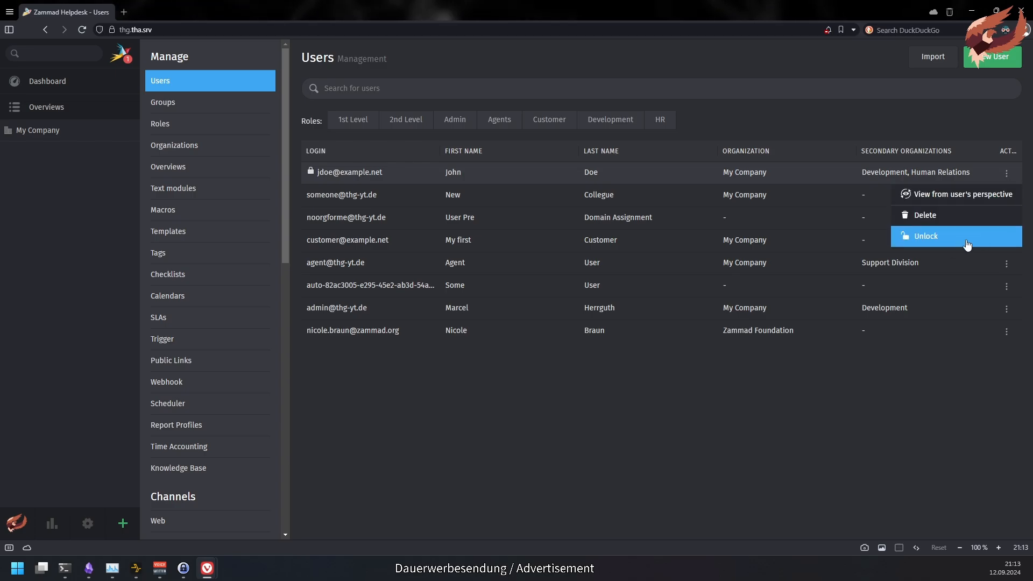
left_click(986, 238)
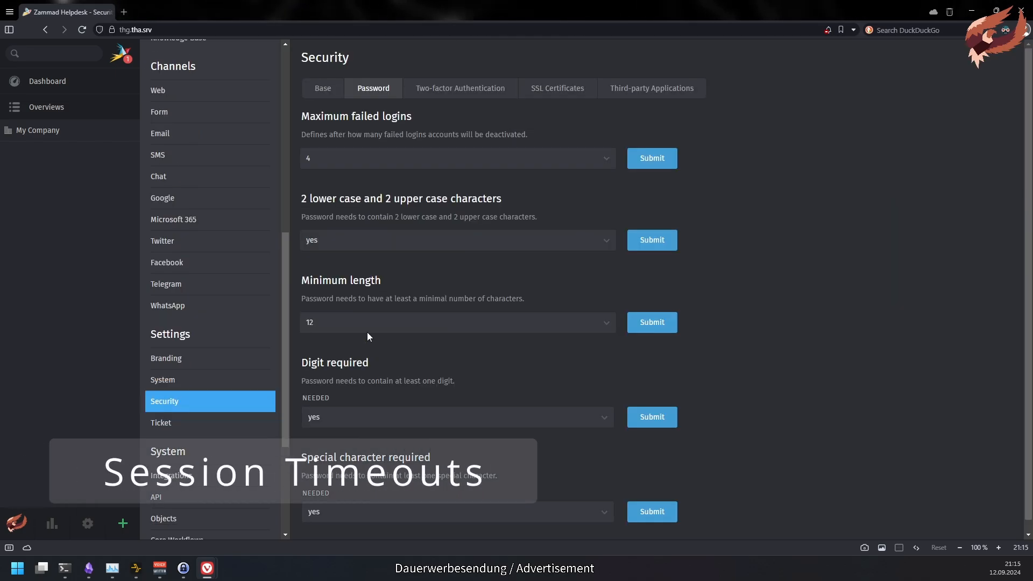
- In Security Base, set default timeout 1 day, admin 2 hours, customers 4 weeks, and submit
left_click(323, 89)
scroll(778, 459, "down", 2)
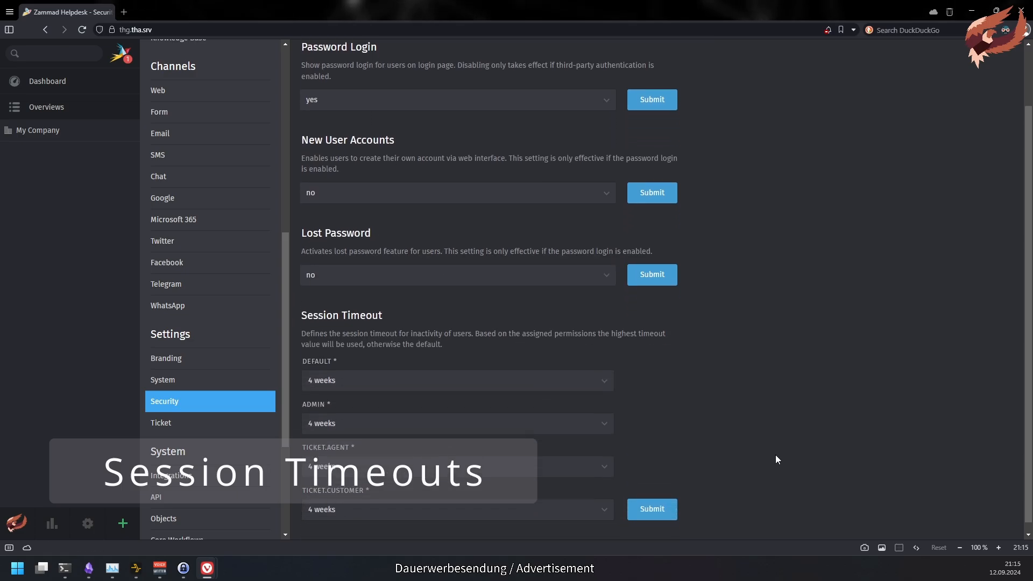
double_click(364, 305)
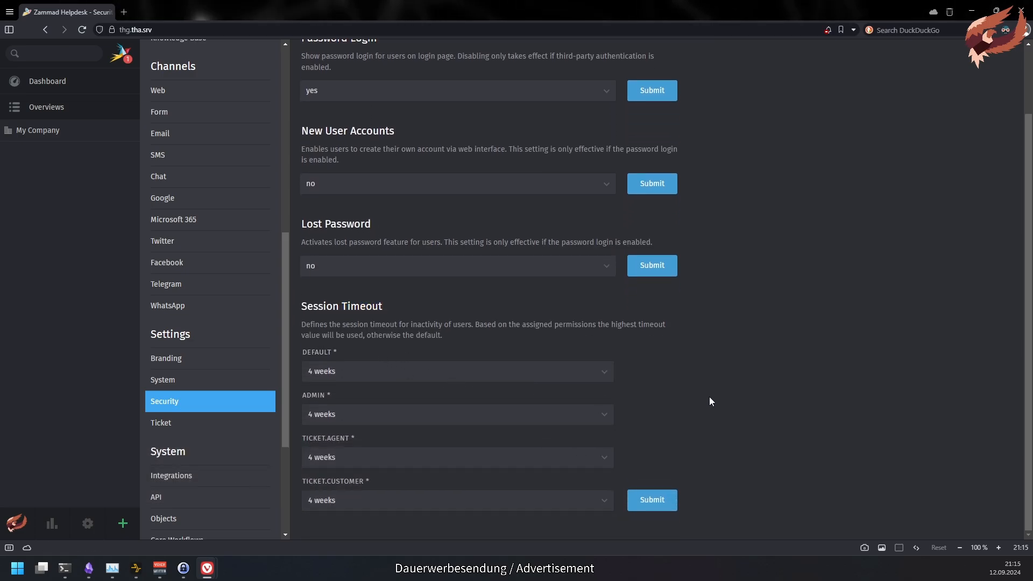
left_click(343, 311)
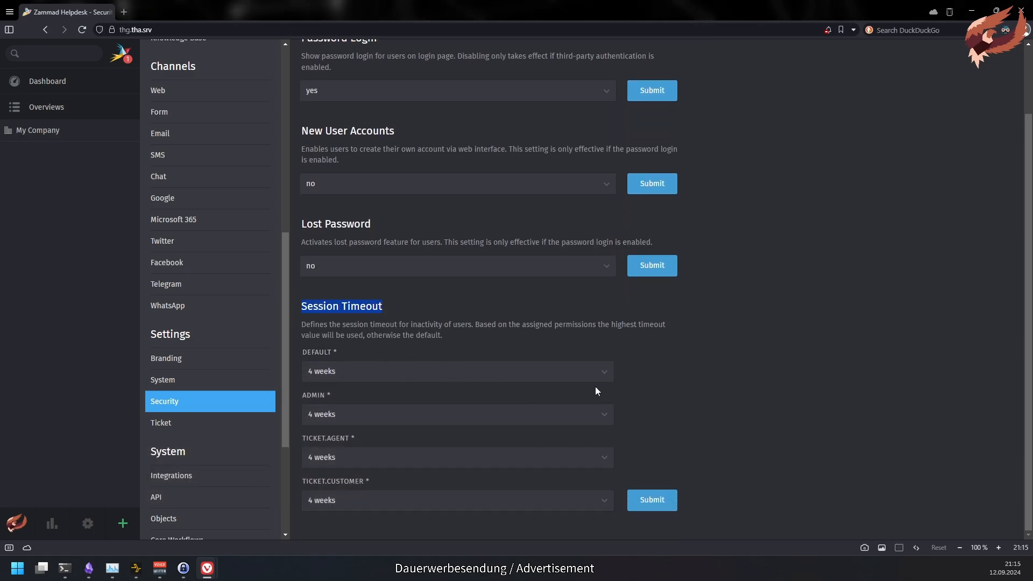
left_click(584, 373)
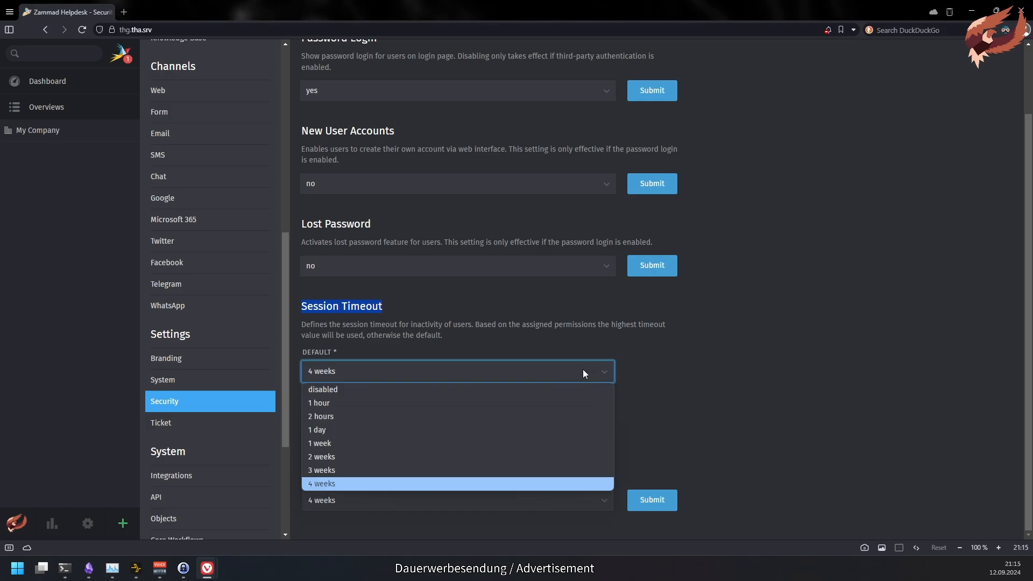
left_click(575, 426)
left_click(450, 415)
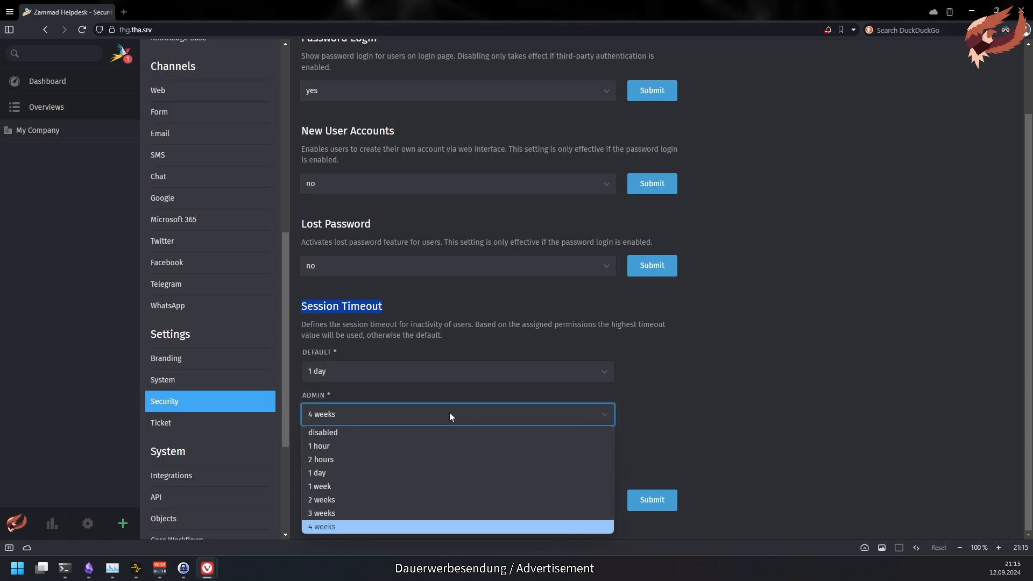
left_click(434, 459)
left_click(441, 456)
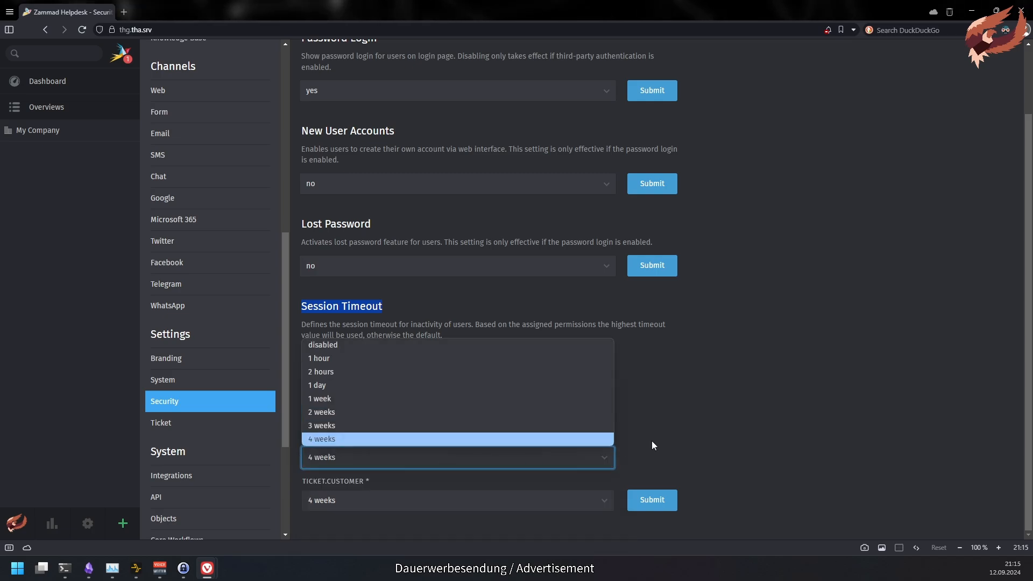
left_click(513, 500)
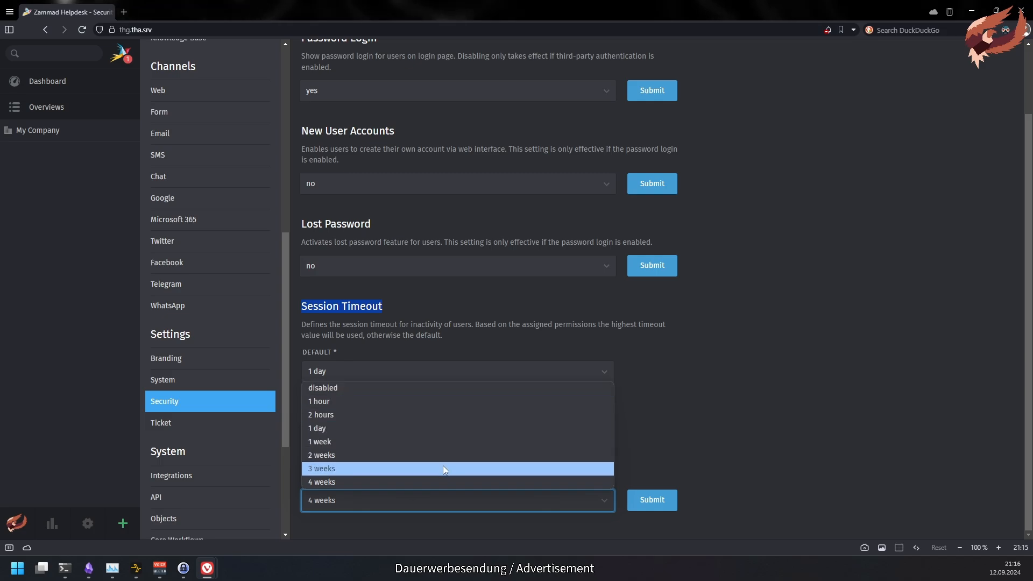
left_click(661, 503)
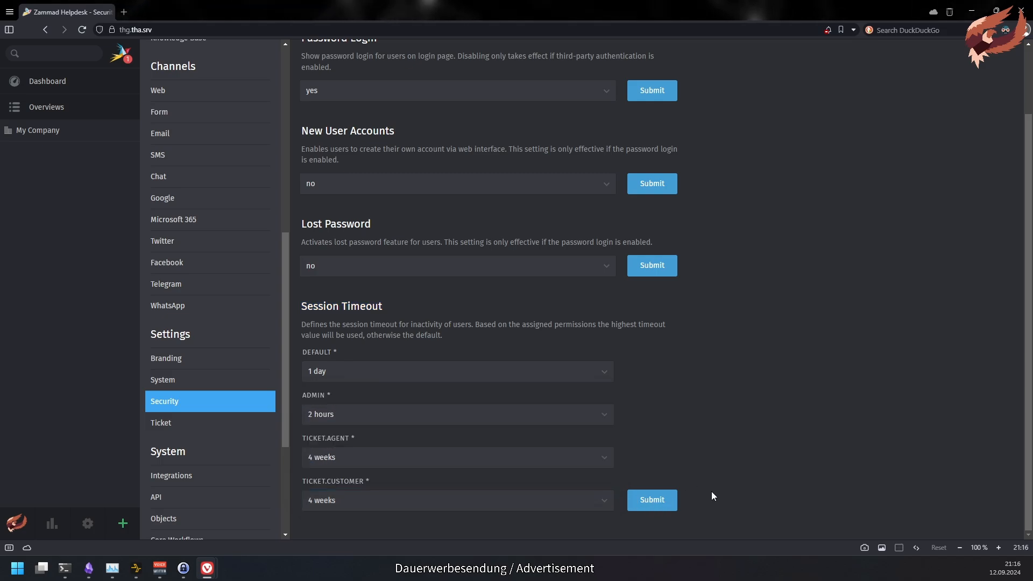
left_click(665, 500)
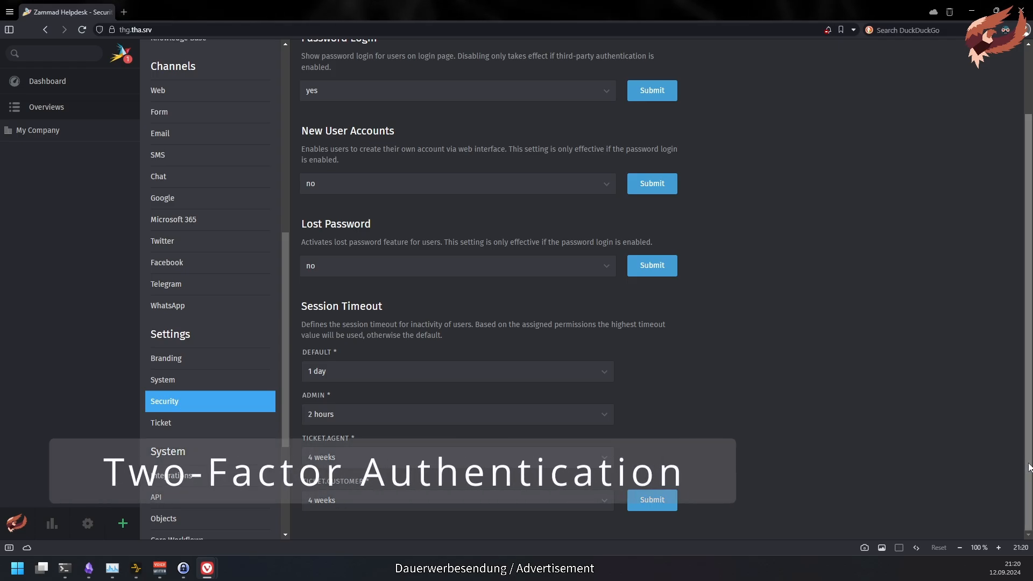
- Enable the Authenticator App method, keep recovery codes on, and remove Agents from enforced roles
scroll(1024, 463, "up", 2)
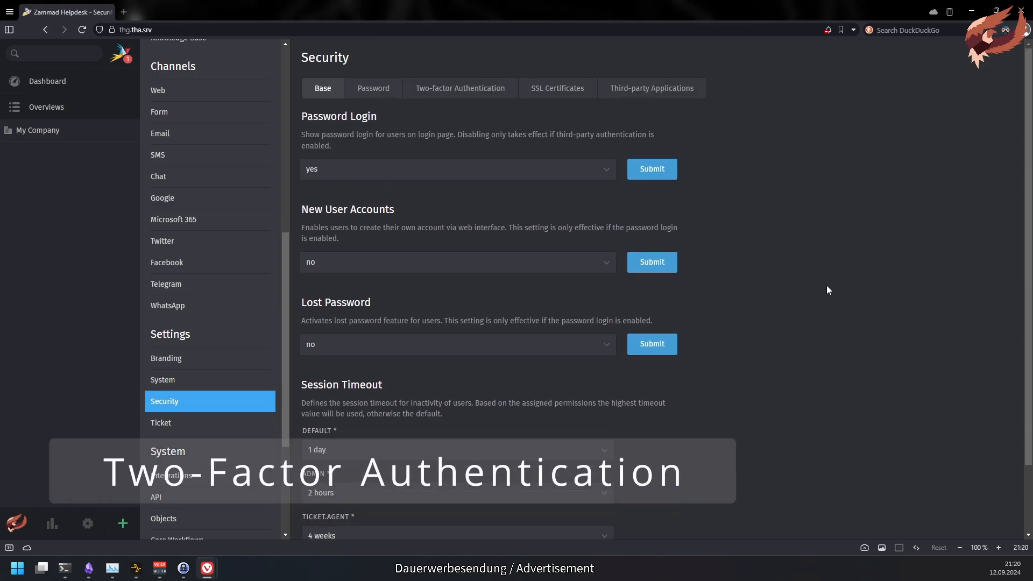
left_click(420, 92)
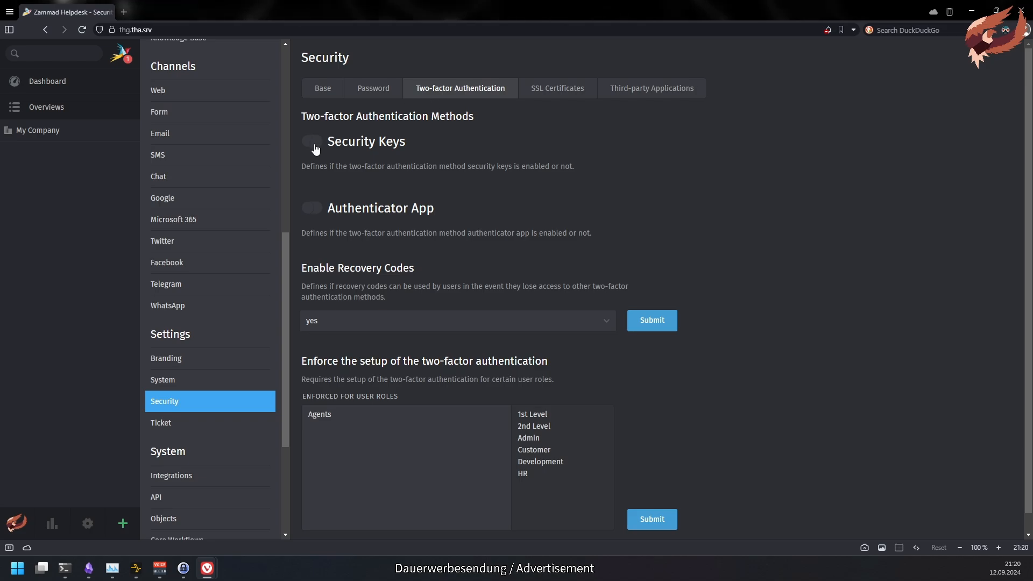
left_click(317, 211)
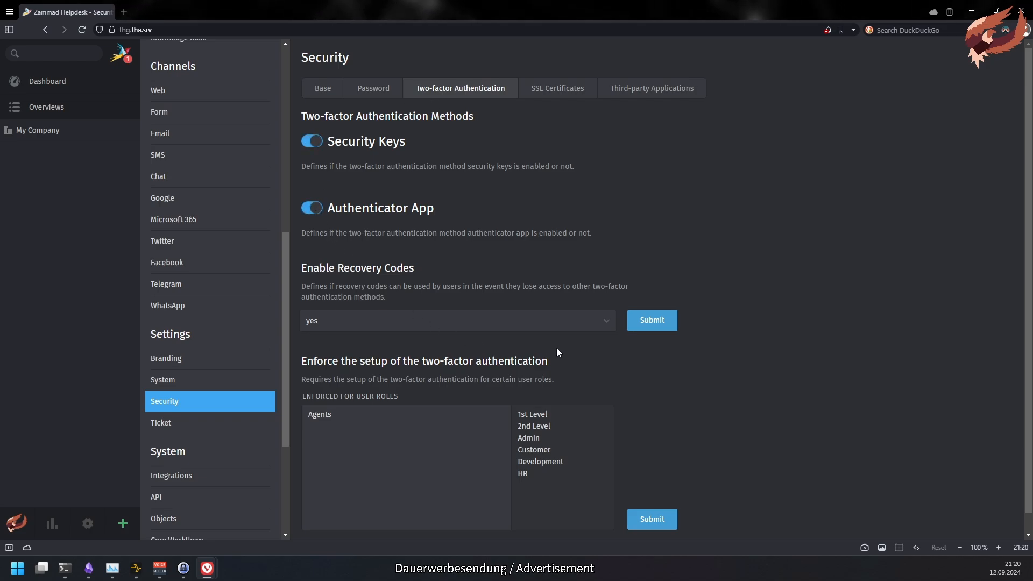
left_click(597, 326)
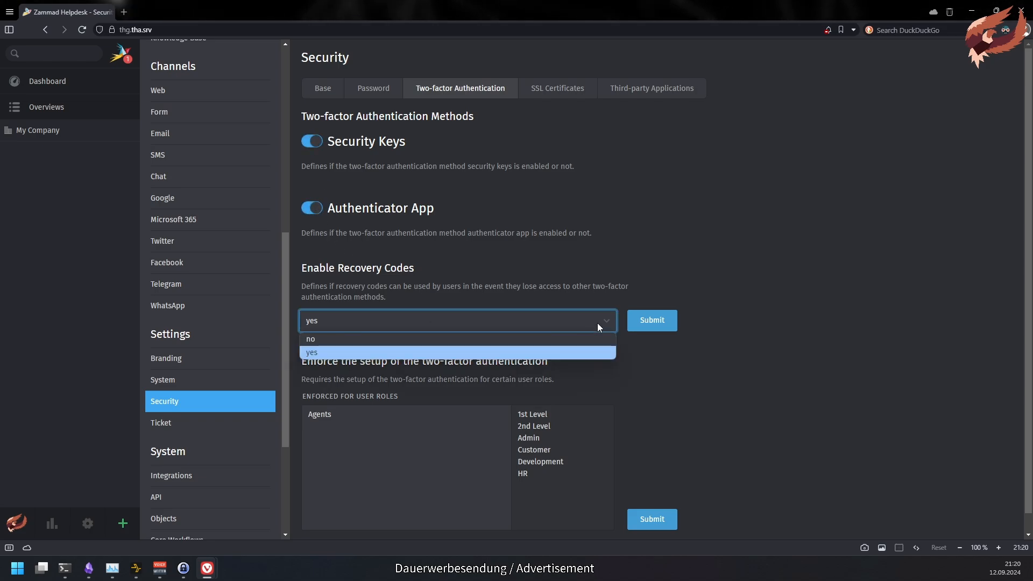
left_click(660, 393)
left_click(330, 420)
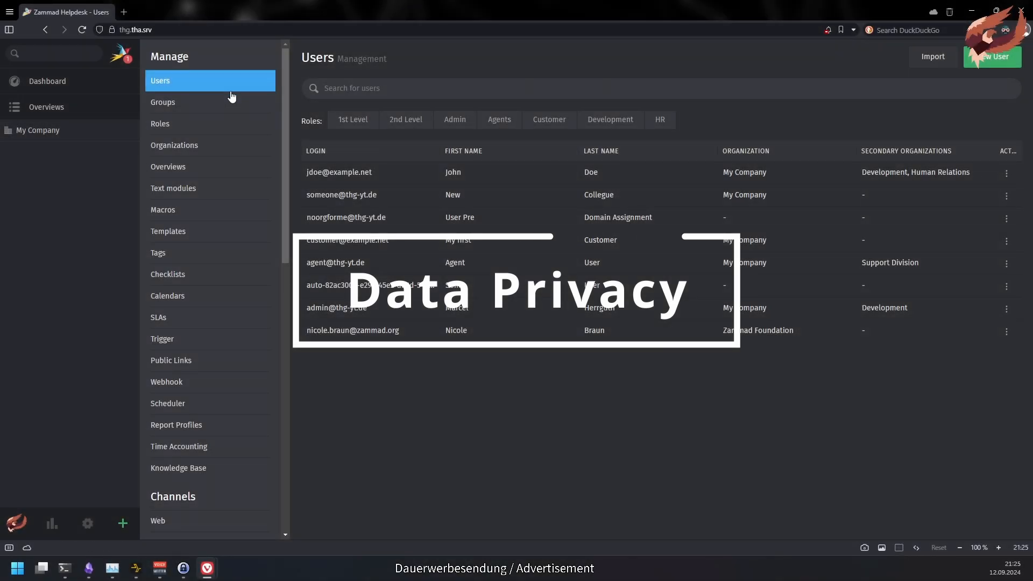
- Start a Data Privacy deletion task for a user from its actions menu, confirming with DELETE
left_click(1006, 286)
left_click(934, 329)
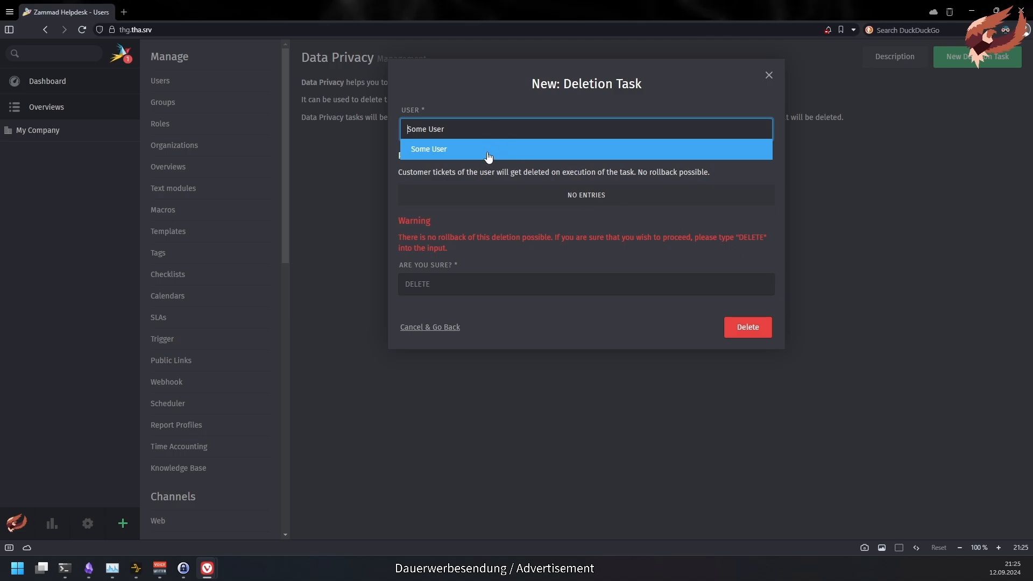
left_click(489, 156)
left_click(472, 280)
type("DELETE")
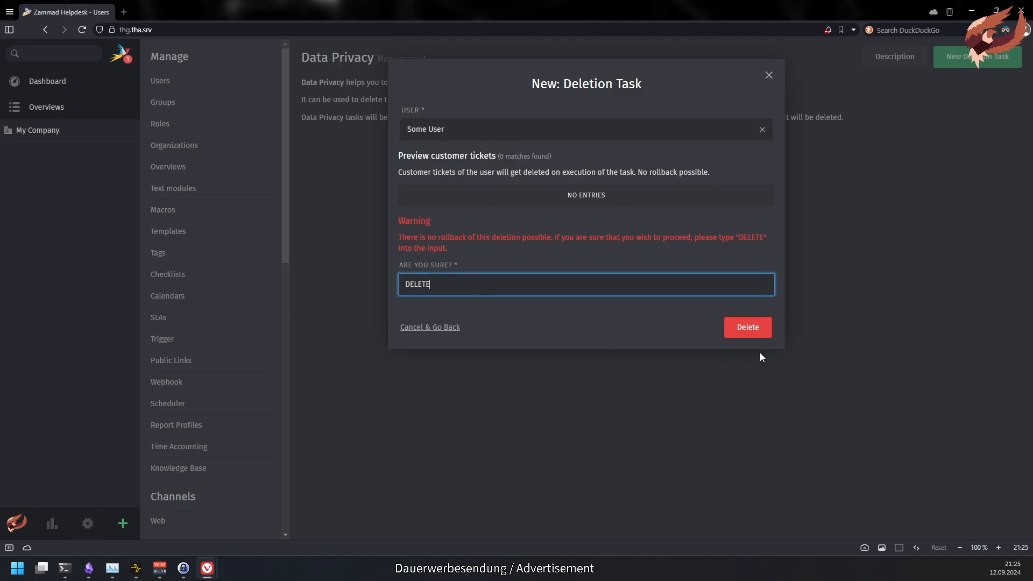
left_click(752, 321)
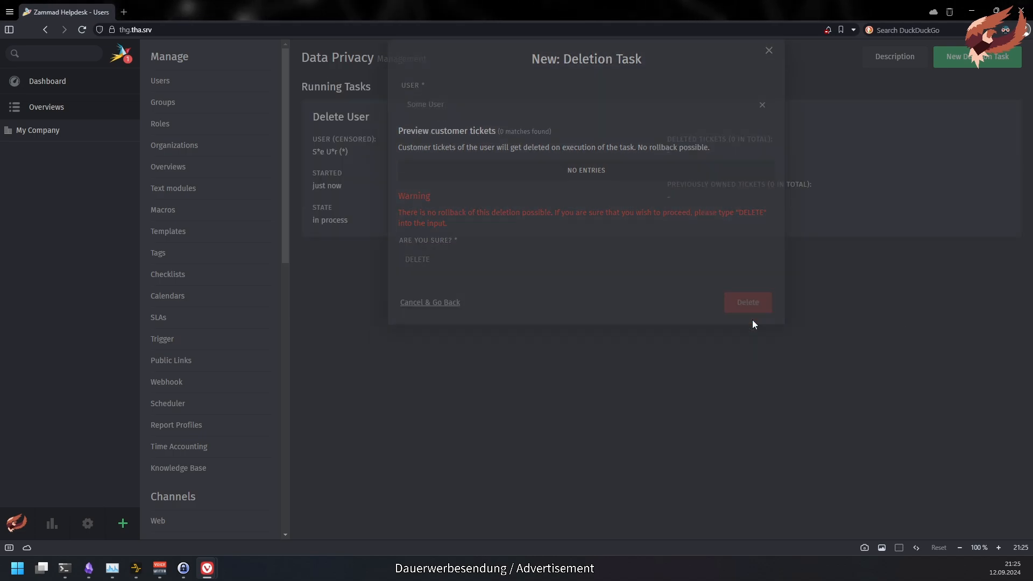
- Create a second deletion task for another searched user and confirm it
left_click(967, 64)
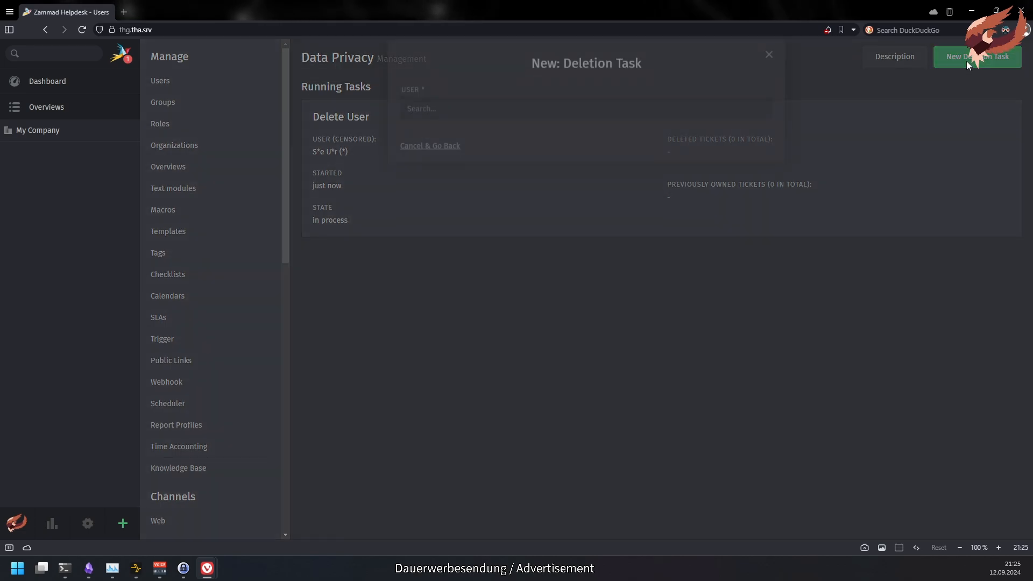
type("john")
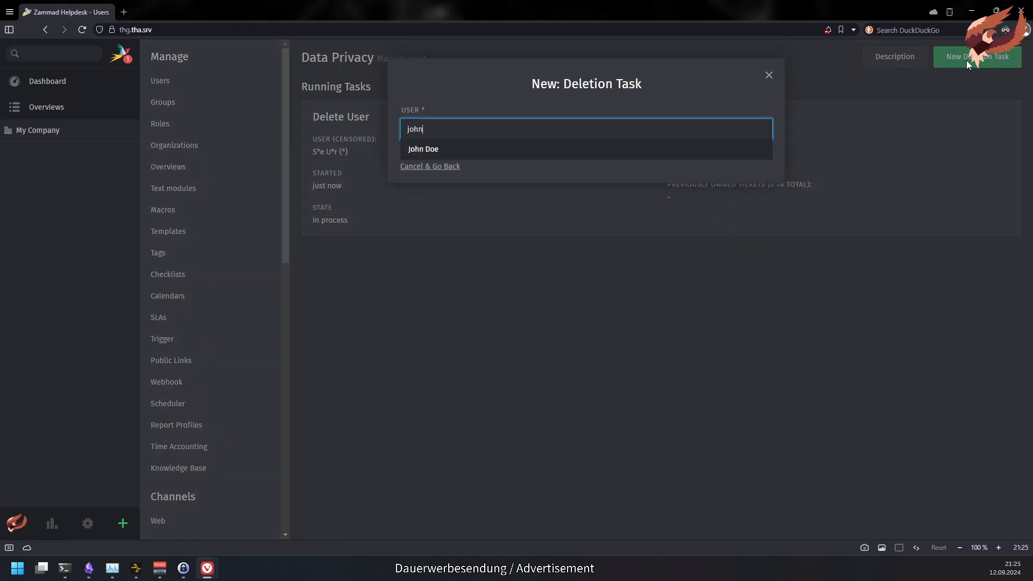
left_click(625, 153)
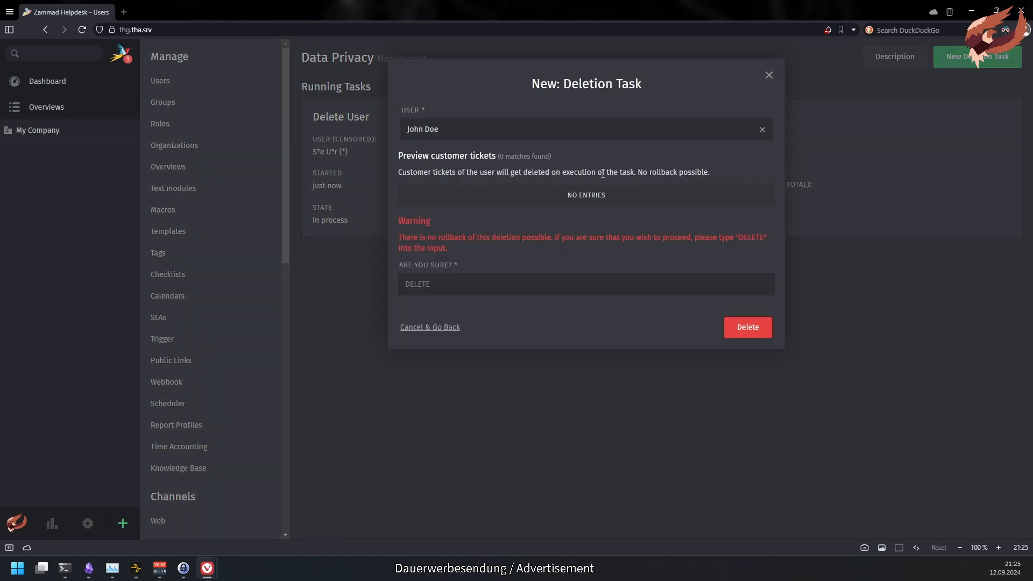
left_click(444, 284)
type("DELETE")
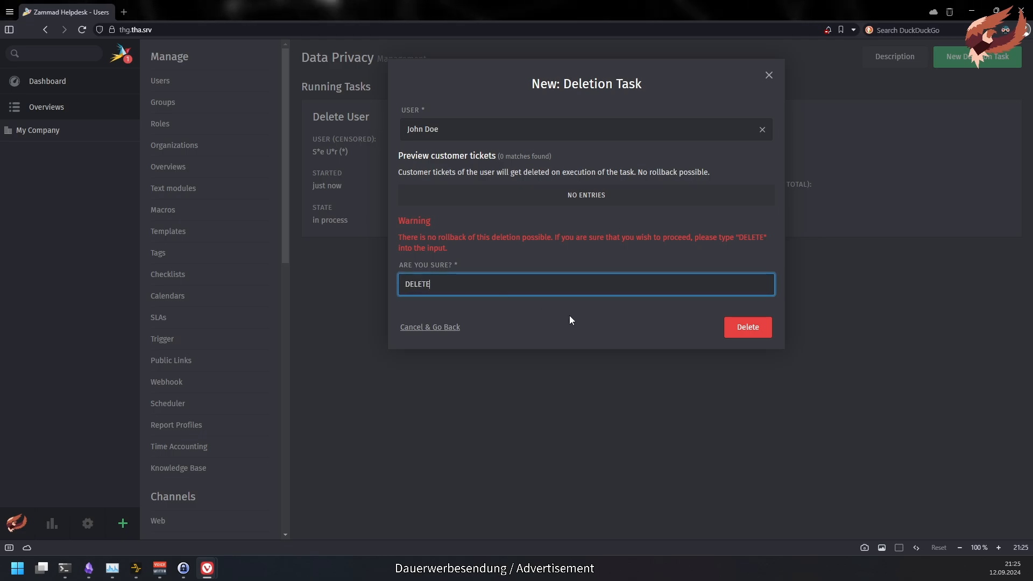
left_click(736, 329)
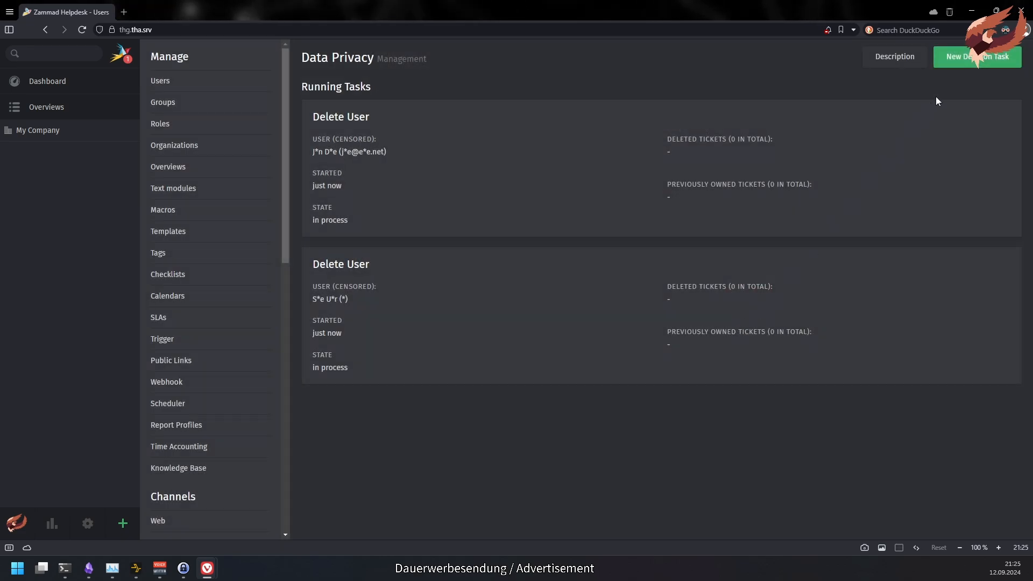
- Pick a third user with organization deletion set to yes, then cancel and go back
type("nico")
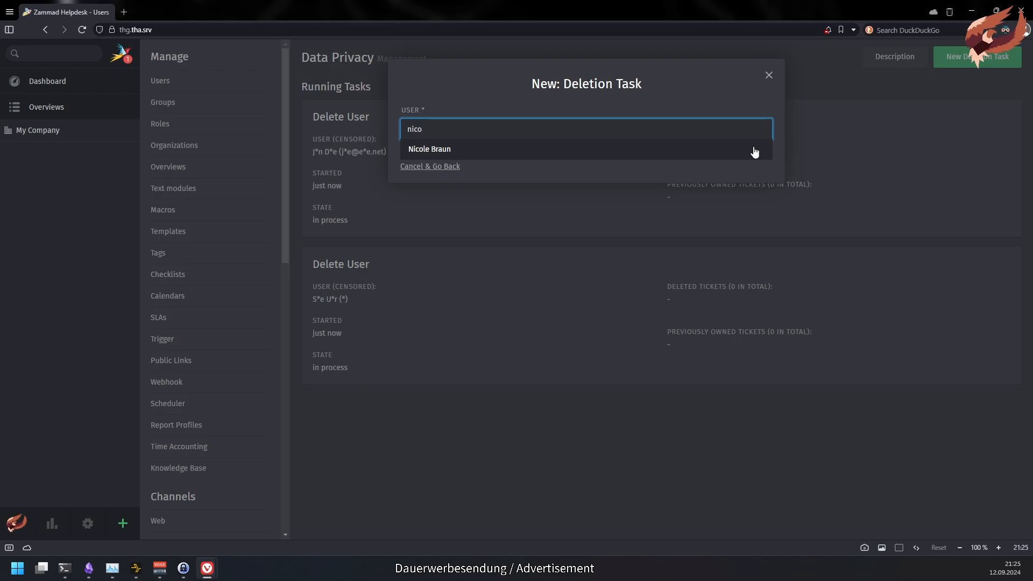
left_click(730, 149)
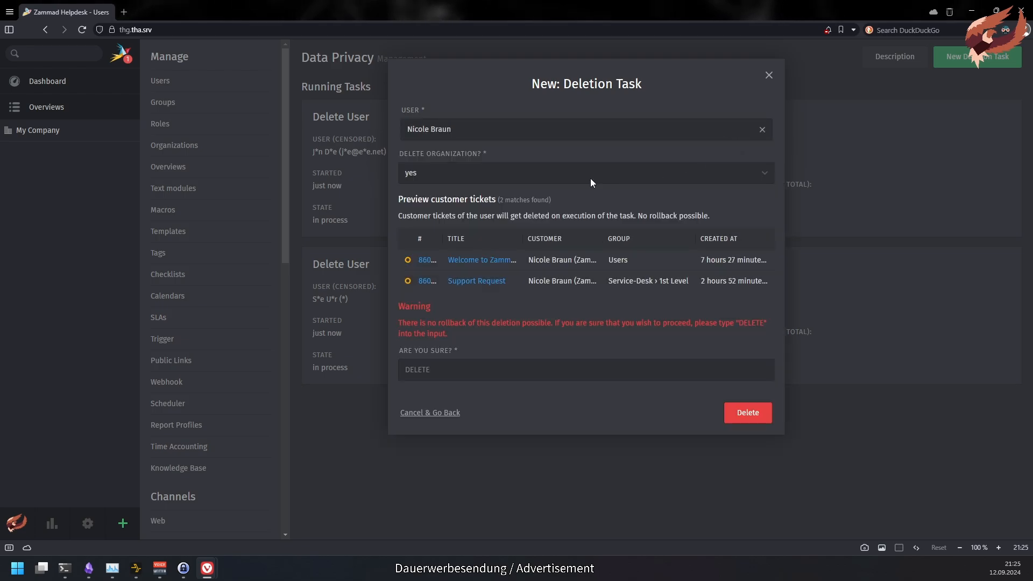
left_click(480, 173)
left_click(649, 179)
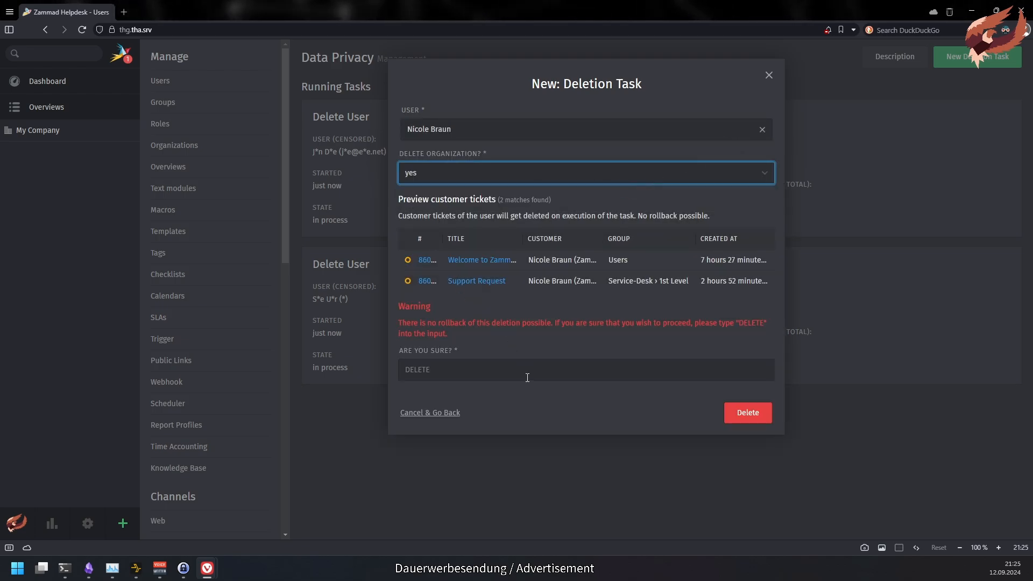
left_click(427, 414)
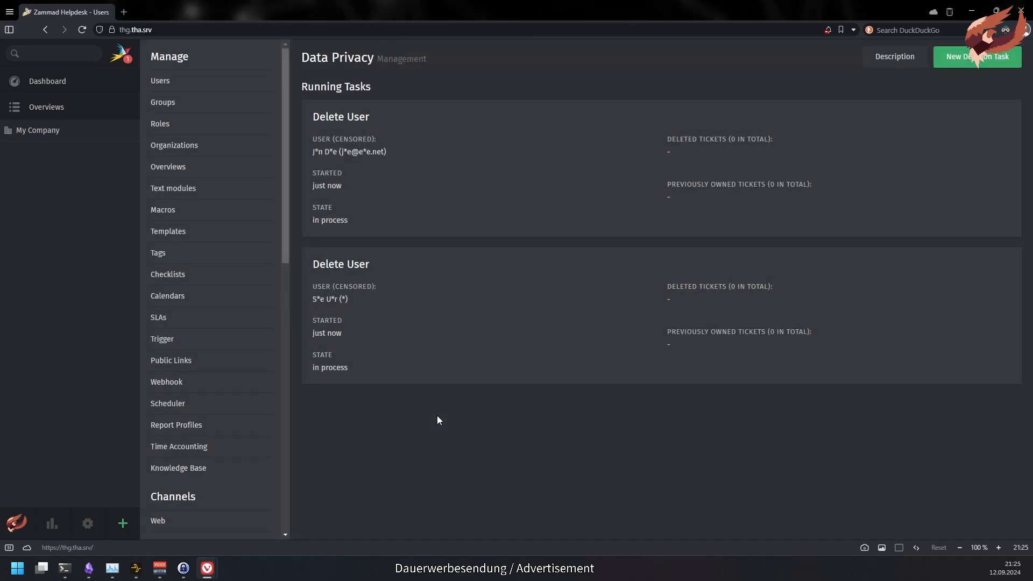